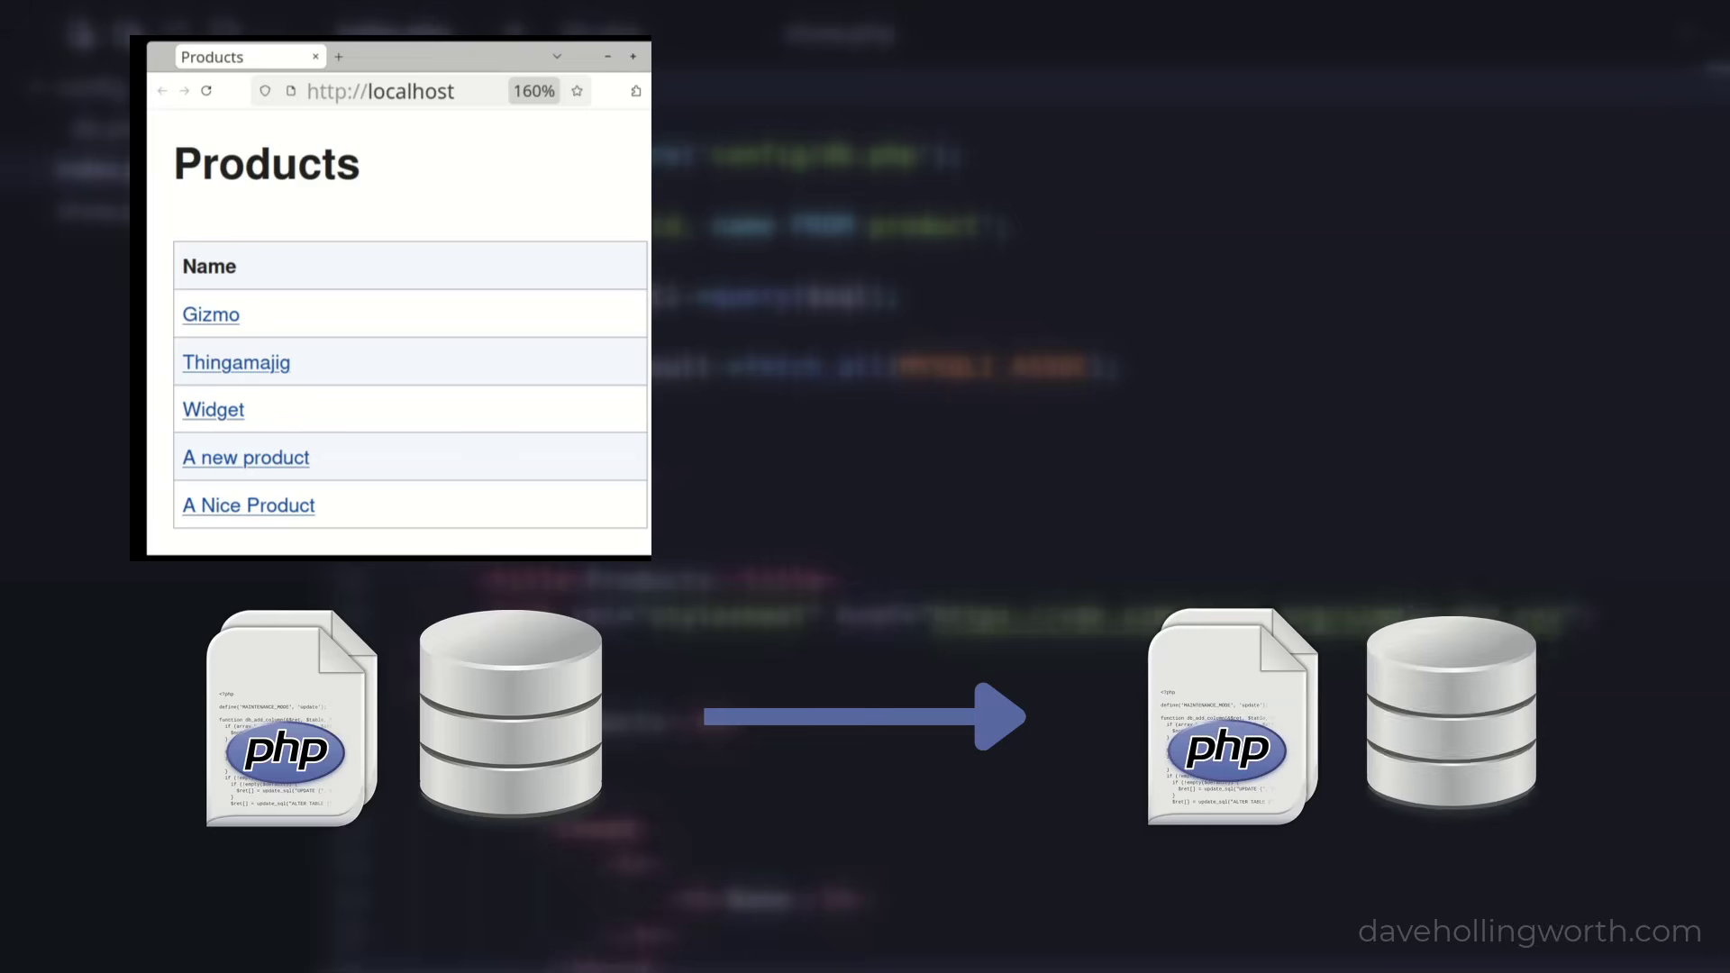
text(example.com)
key(Return)
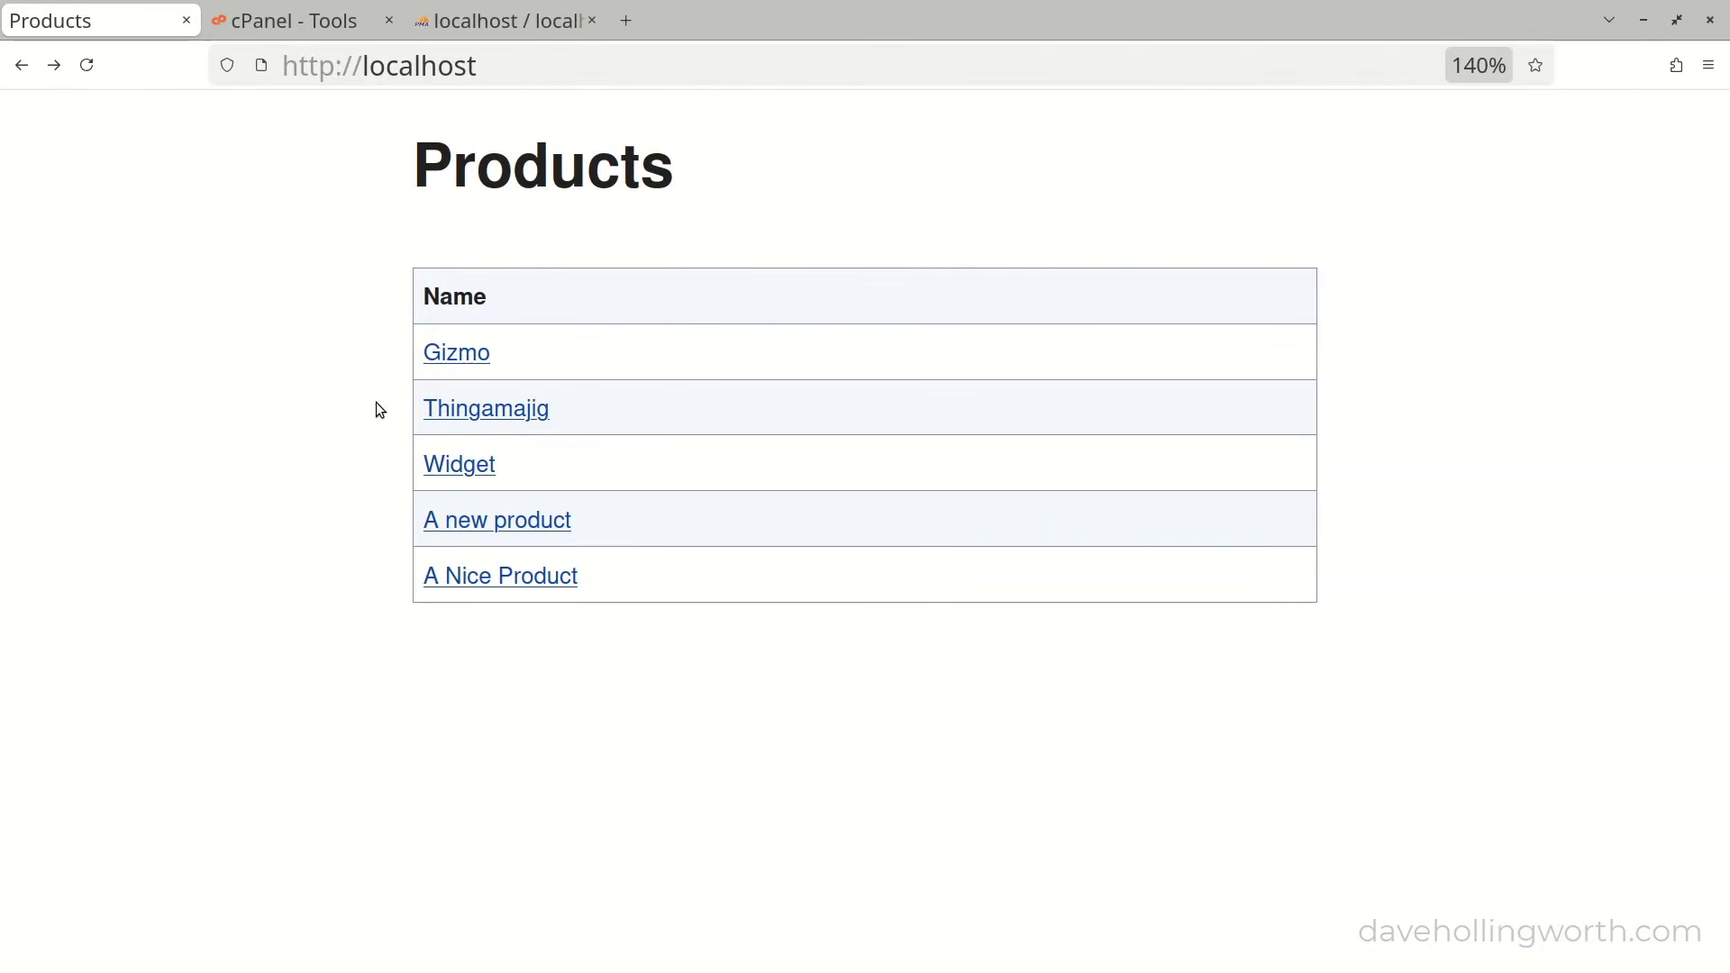
- View the detail pages of the Gizmo and Thingamajig products on the local site and return to the product list
click(459, 361)
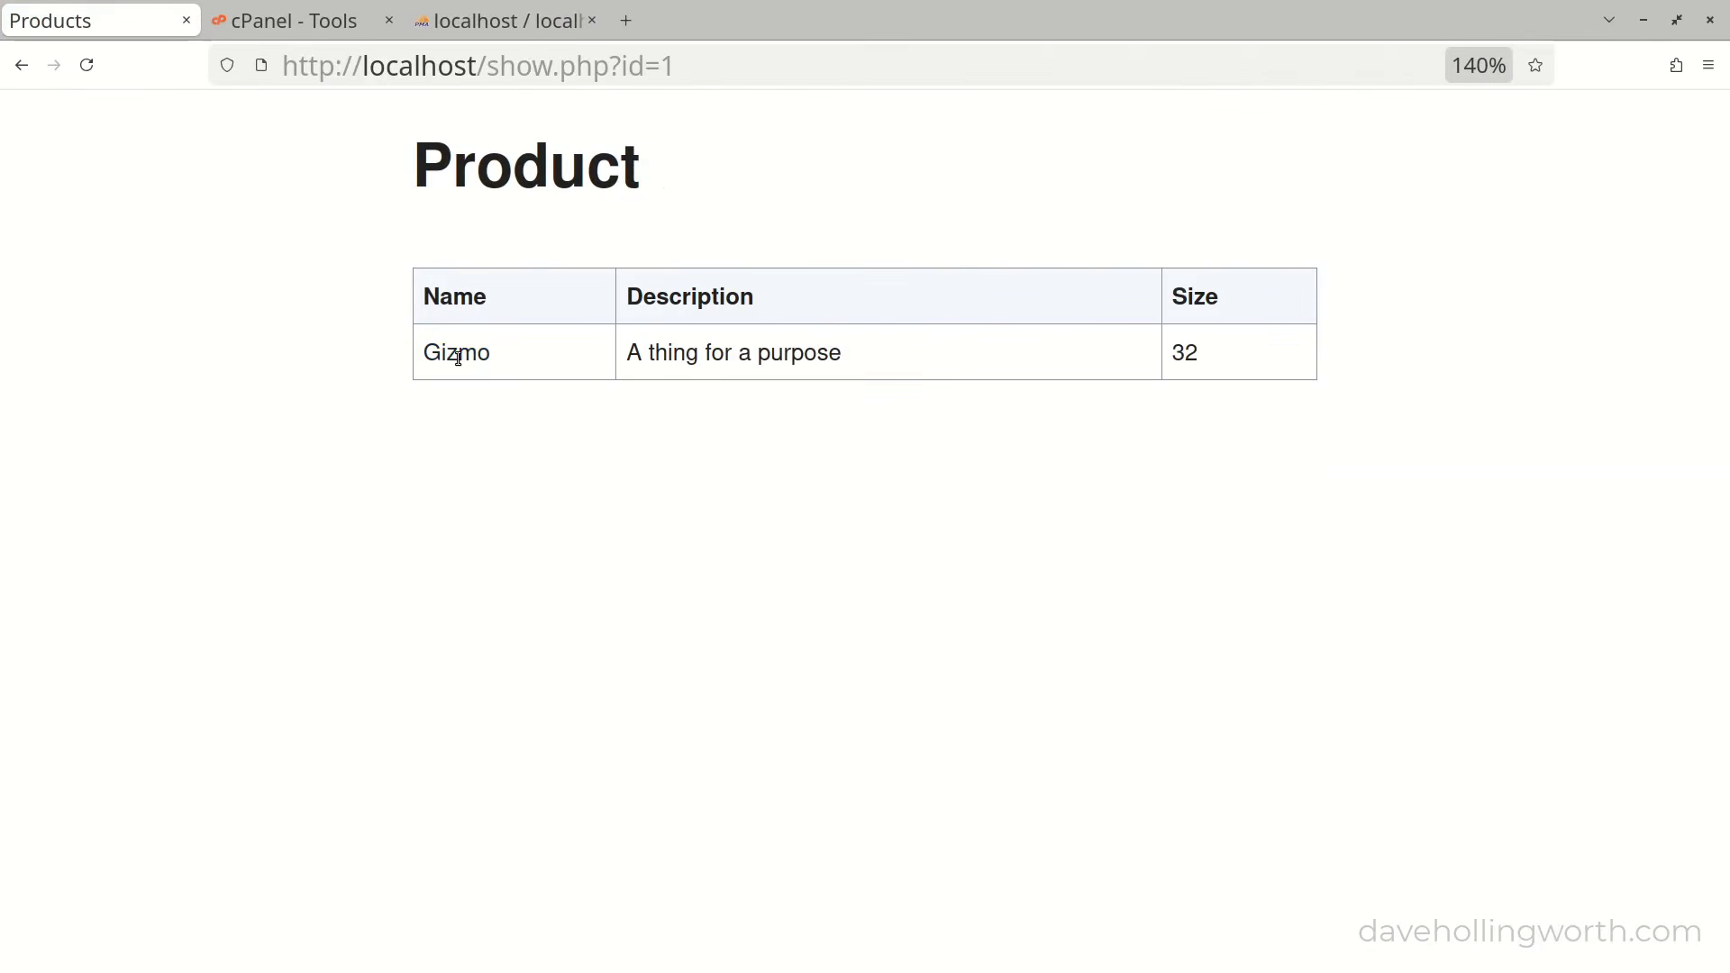
click(21, 67)
click(467, 411)
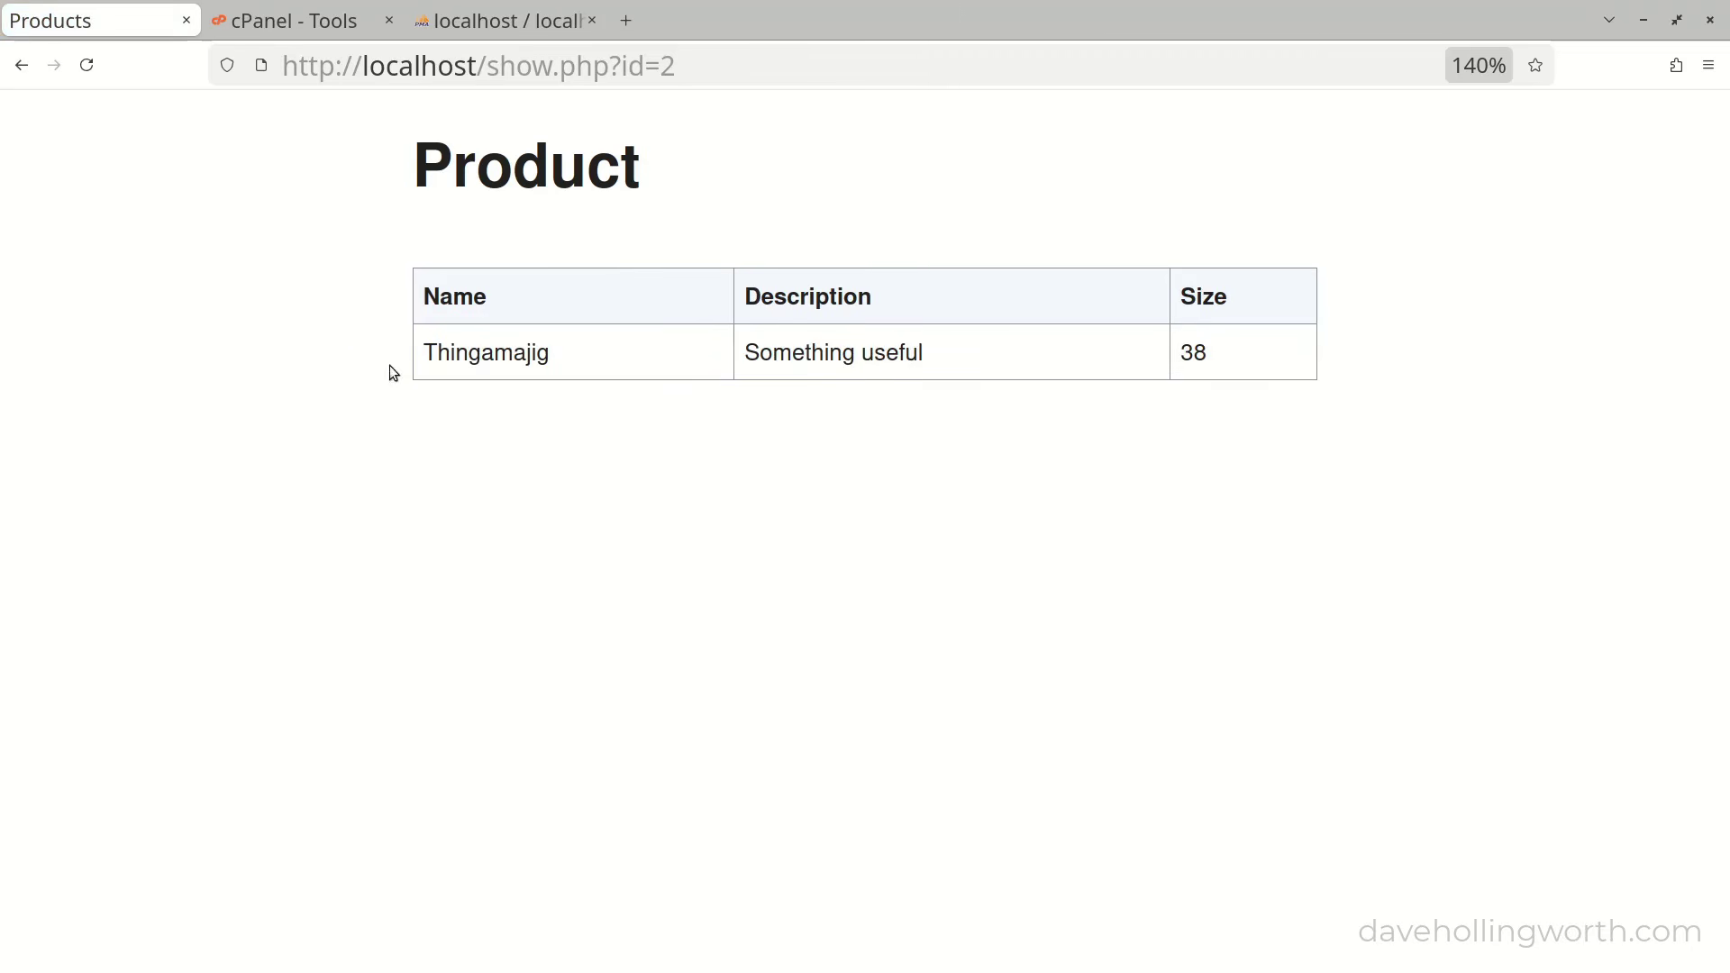
click(20, 67)
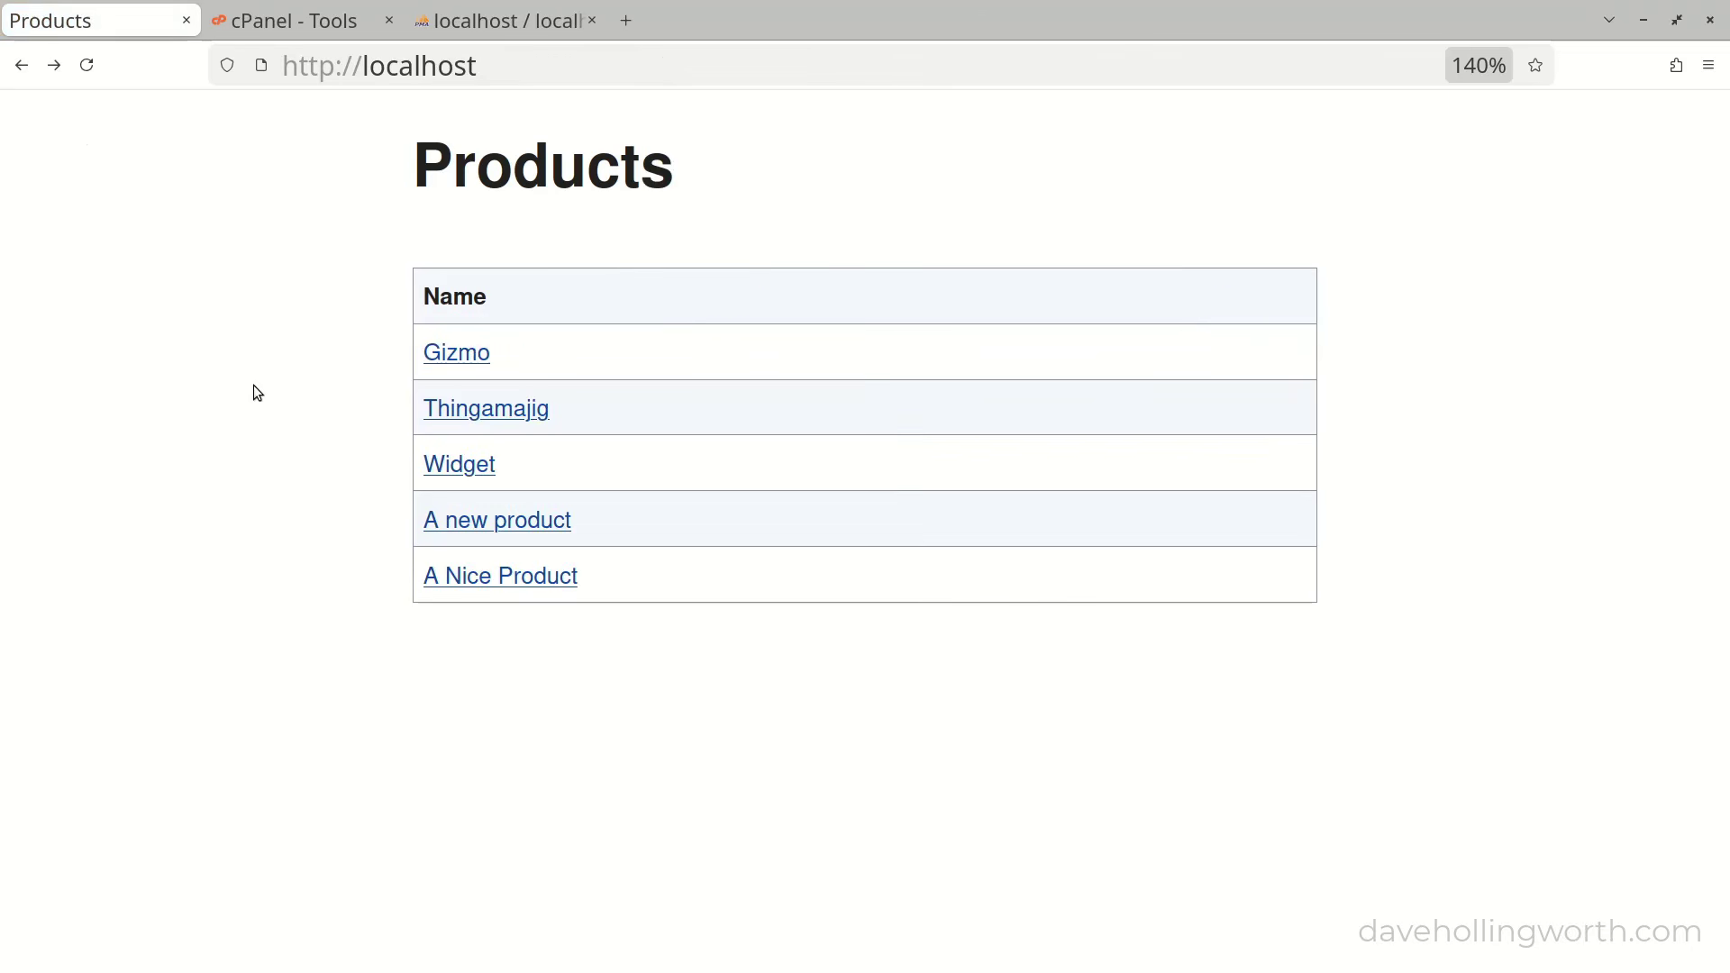
- Switch to cPanel and open the public_html folder in File Manager
key(ctrl+Tab)
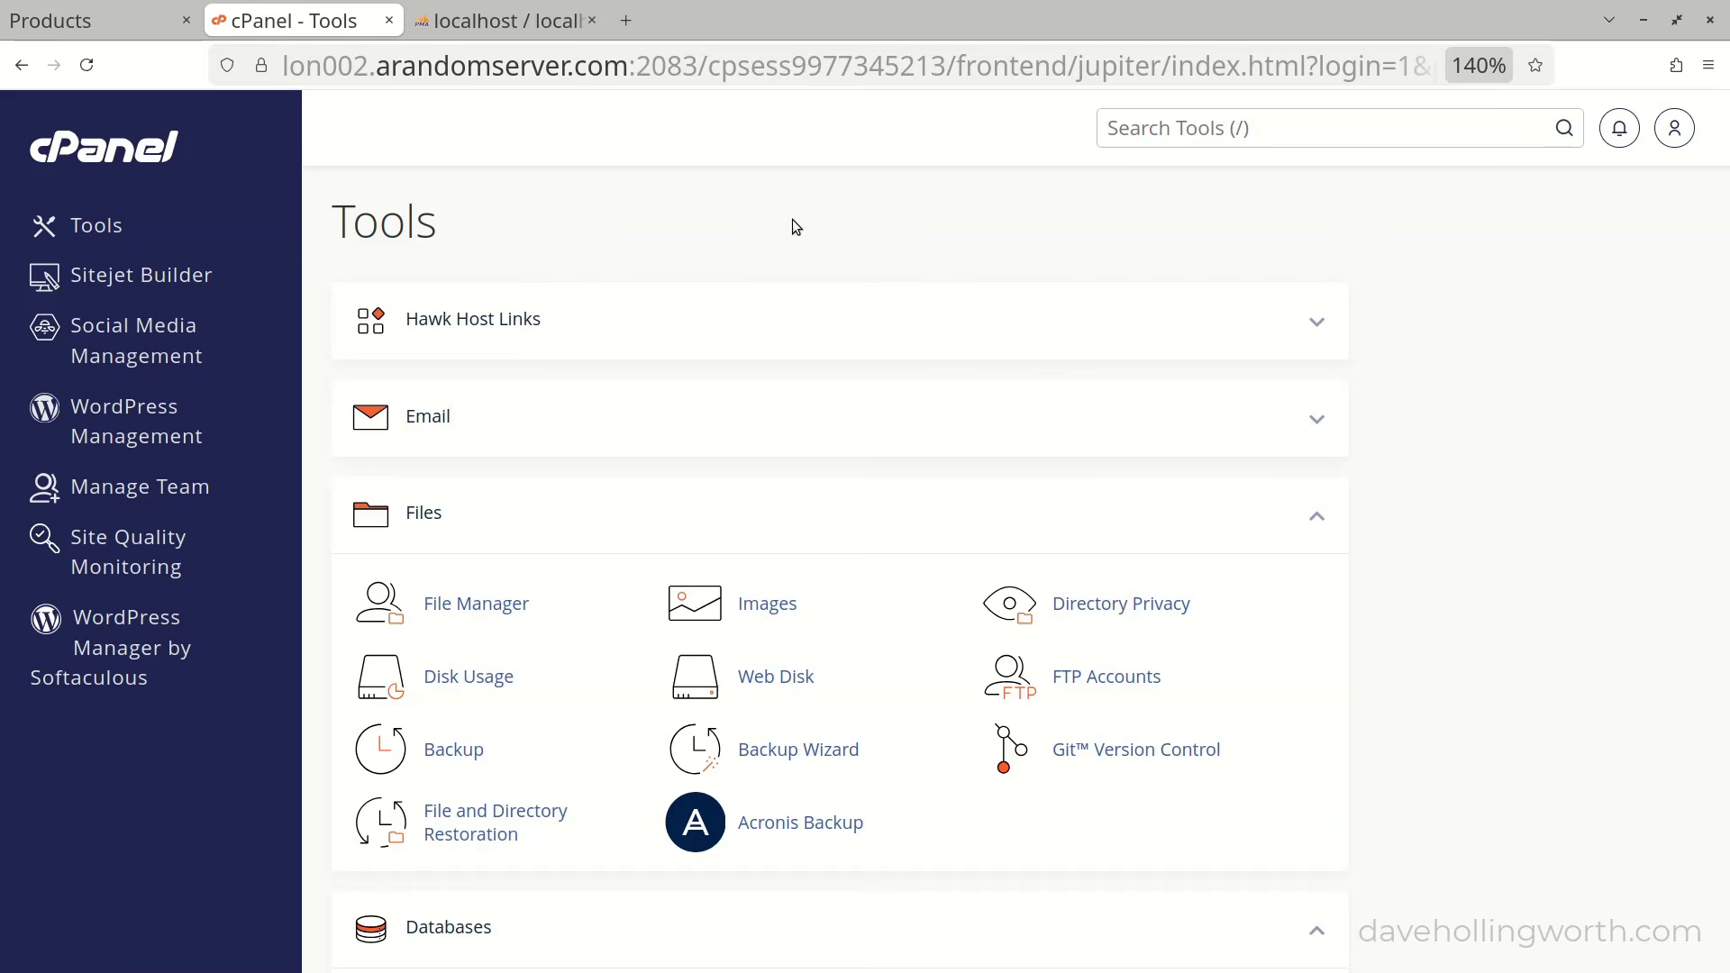
click(476, 604)
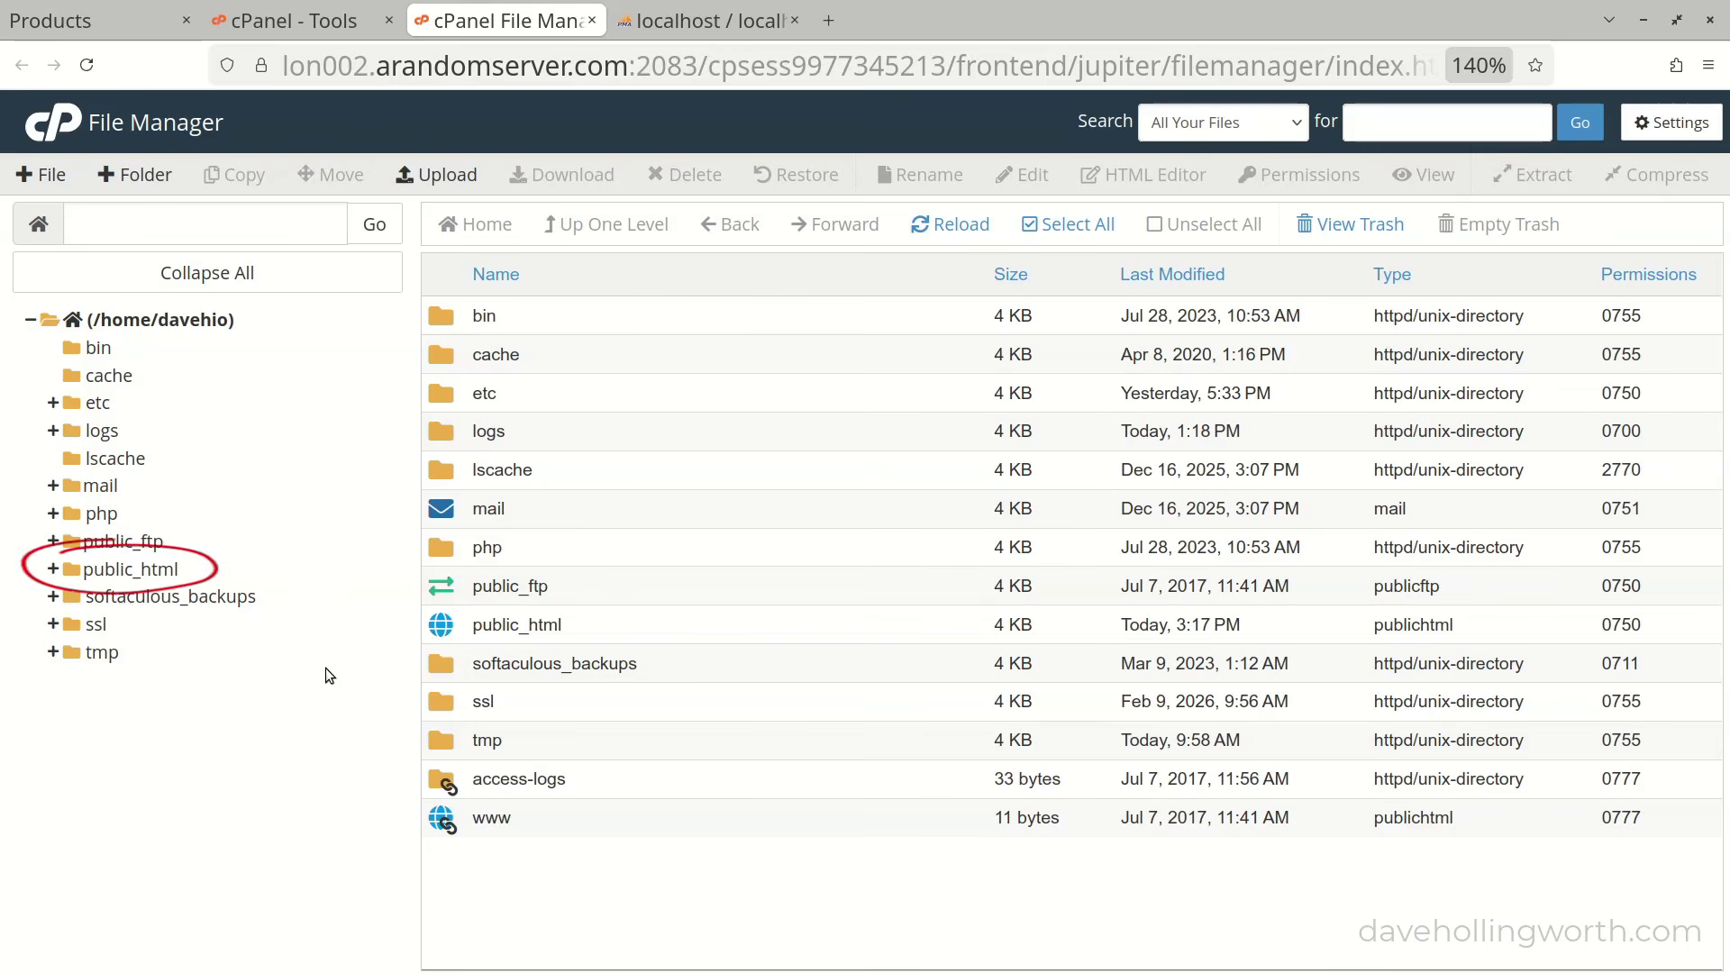
click(126, 574)
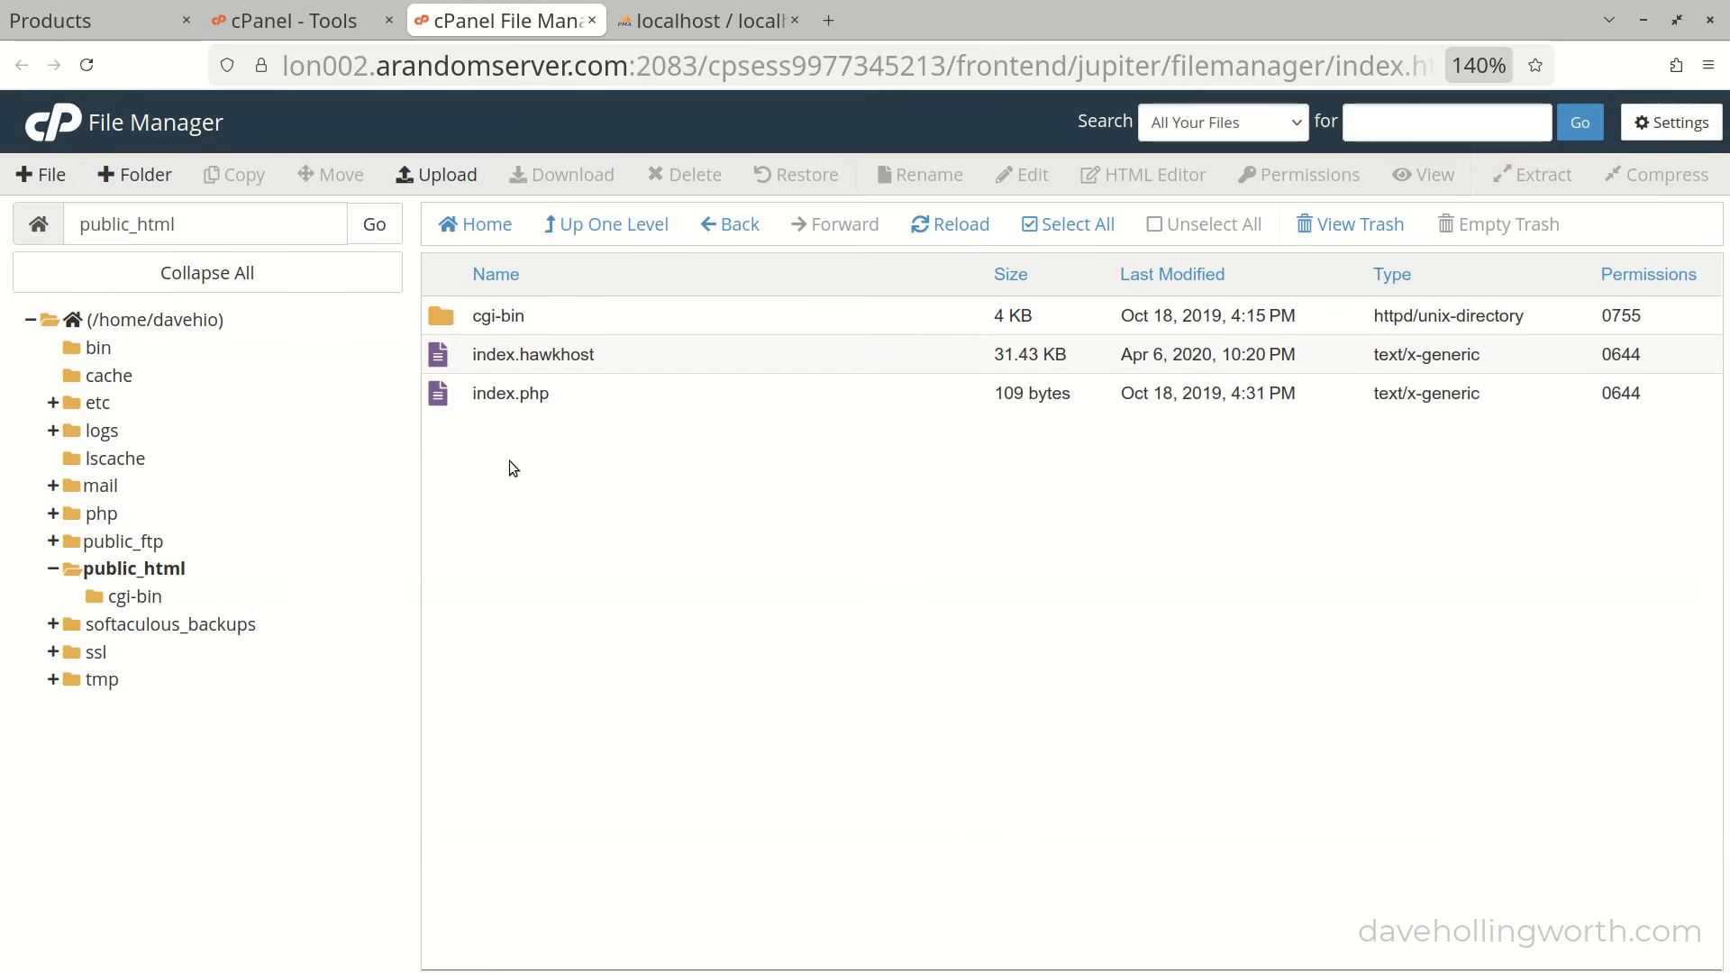
- Move cgi-bin, index.hawkhost and index.php from public_html to the trash
click(445, 397)
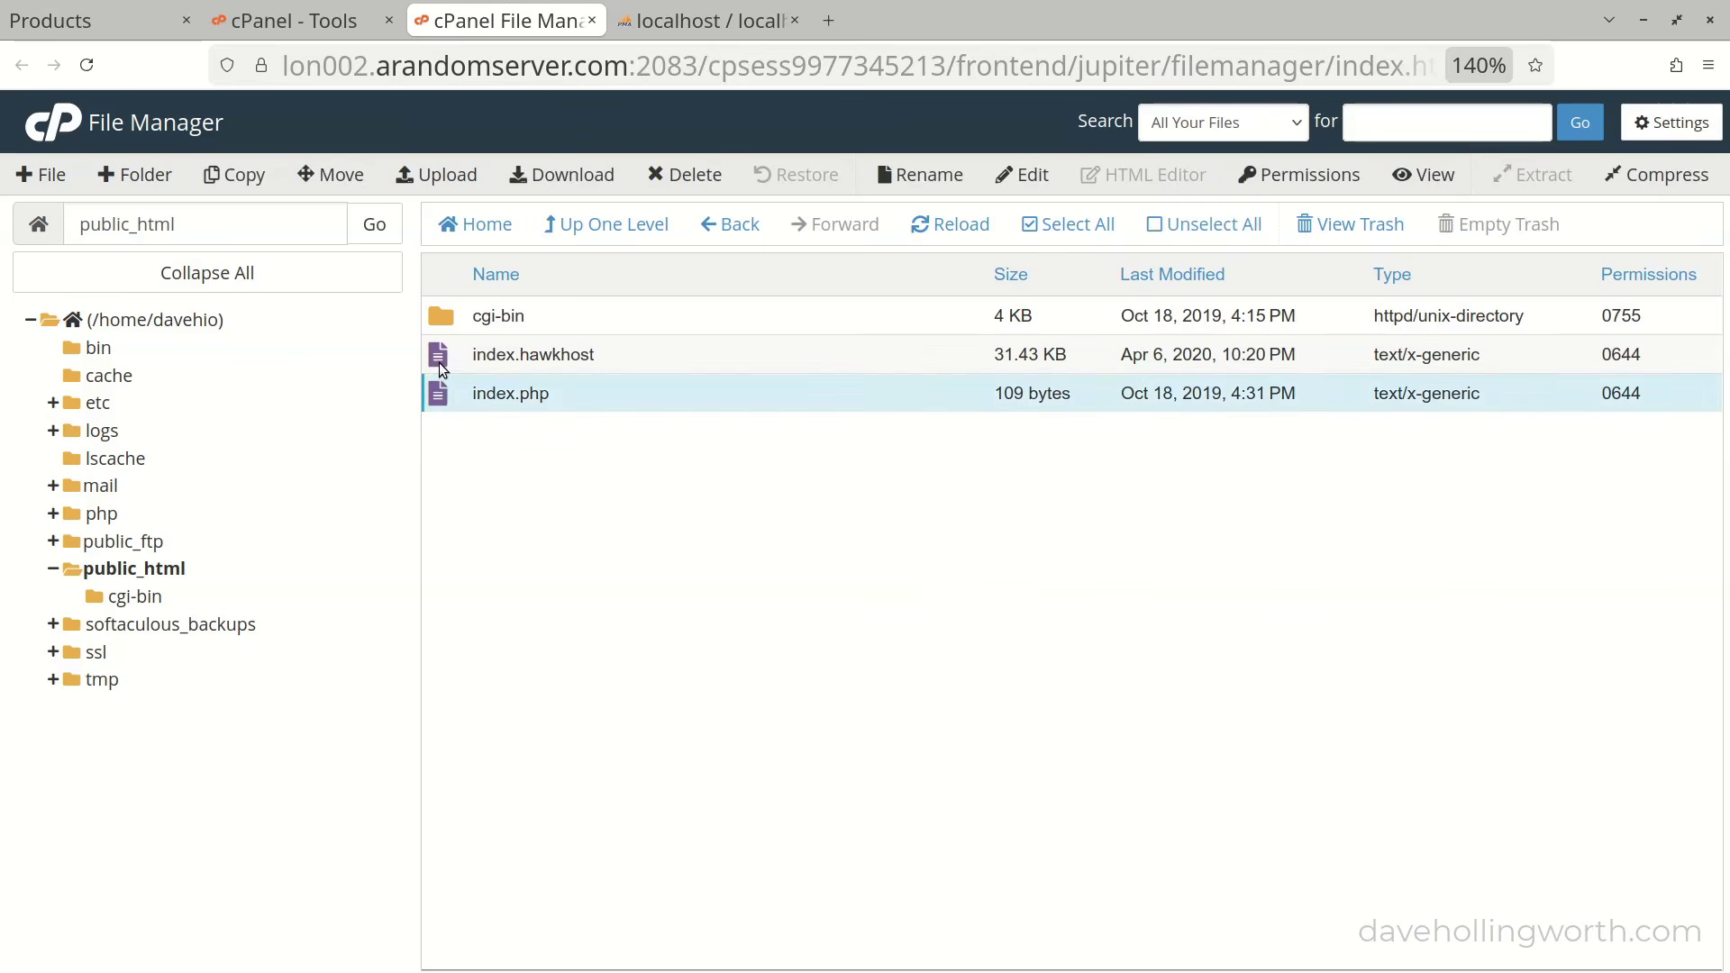
ctrl+click(444, 369)
ctrl+click(438, 323)
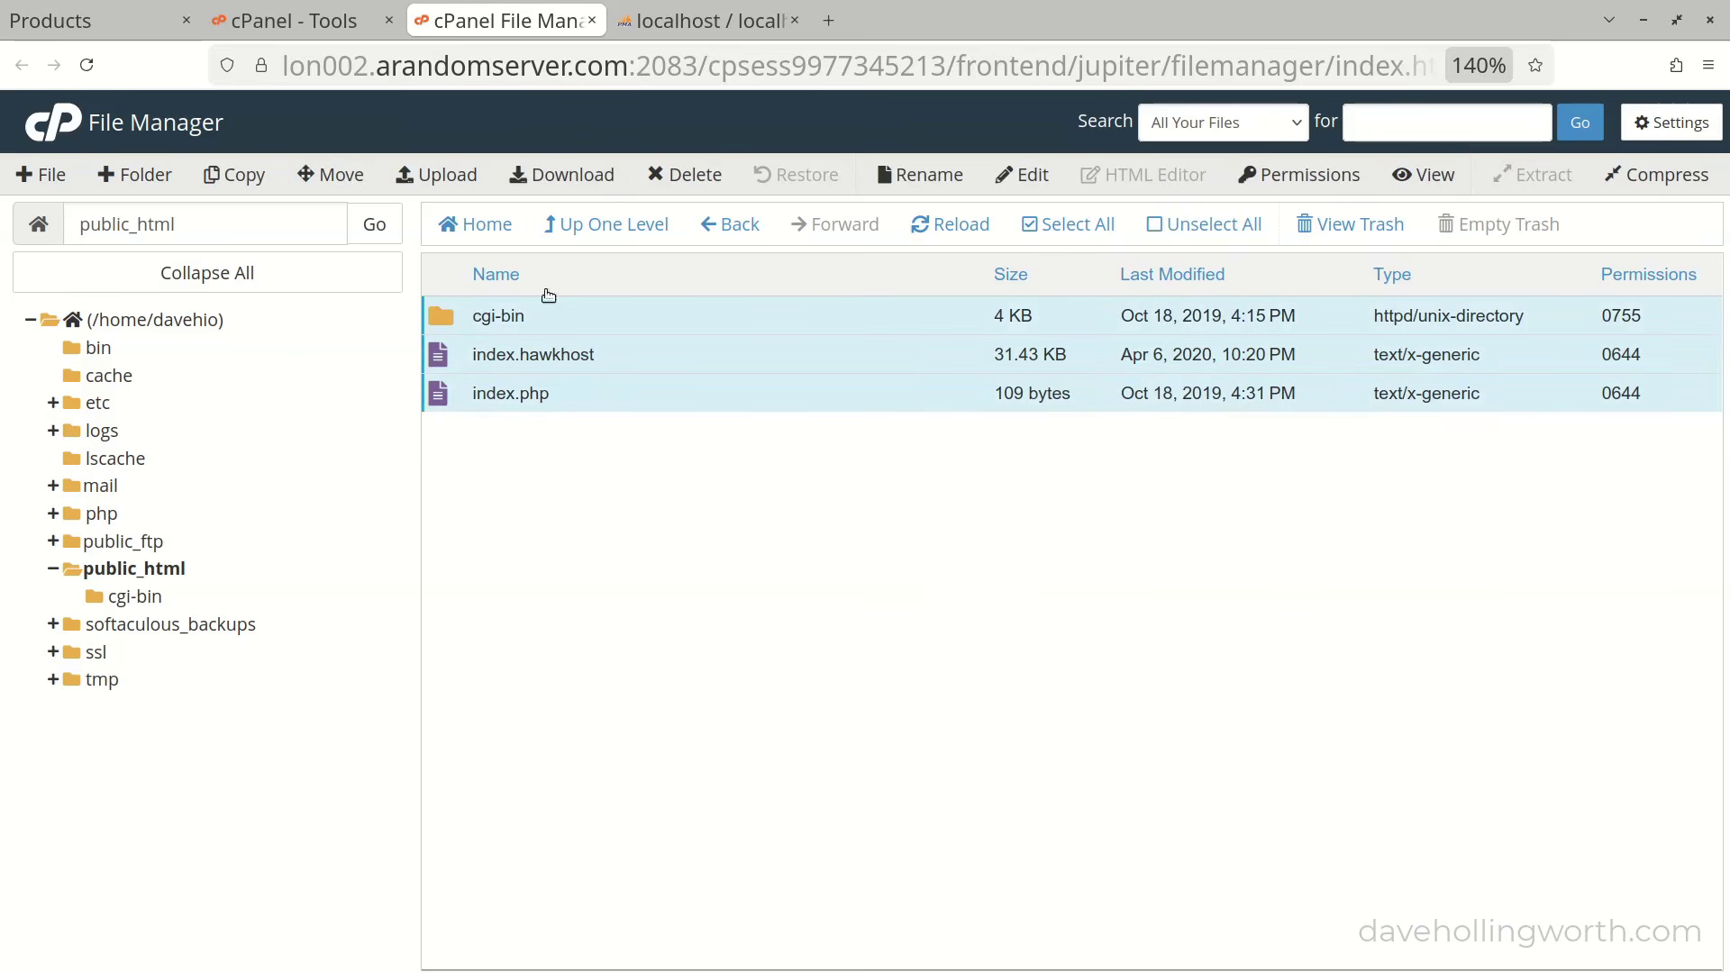
click(692, 176)
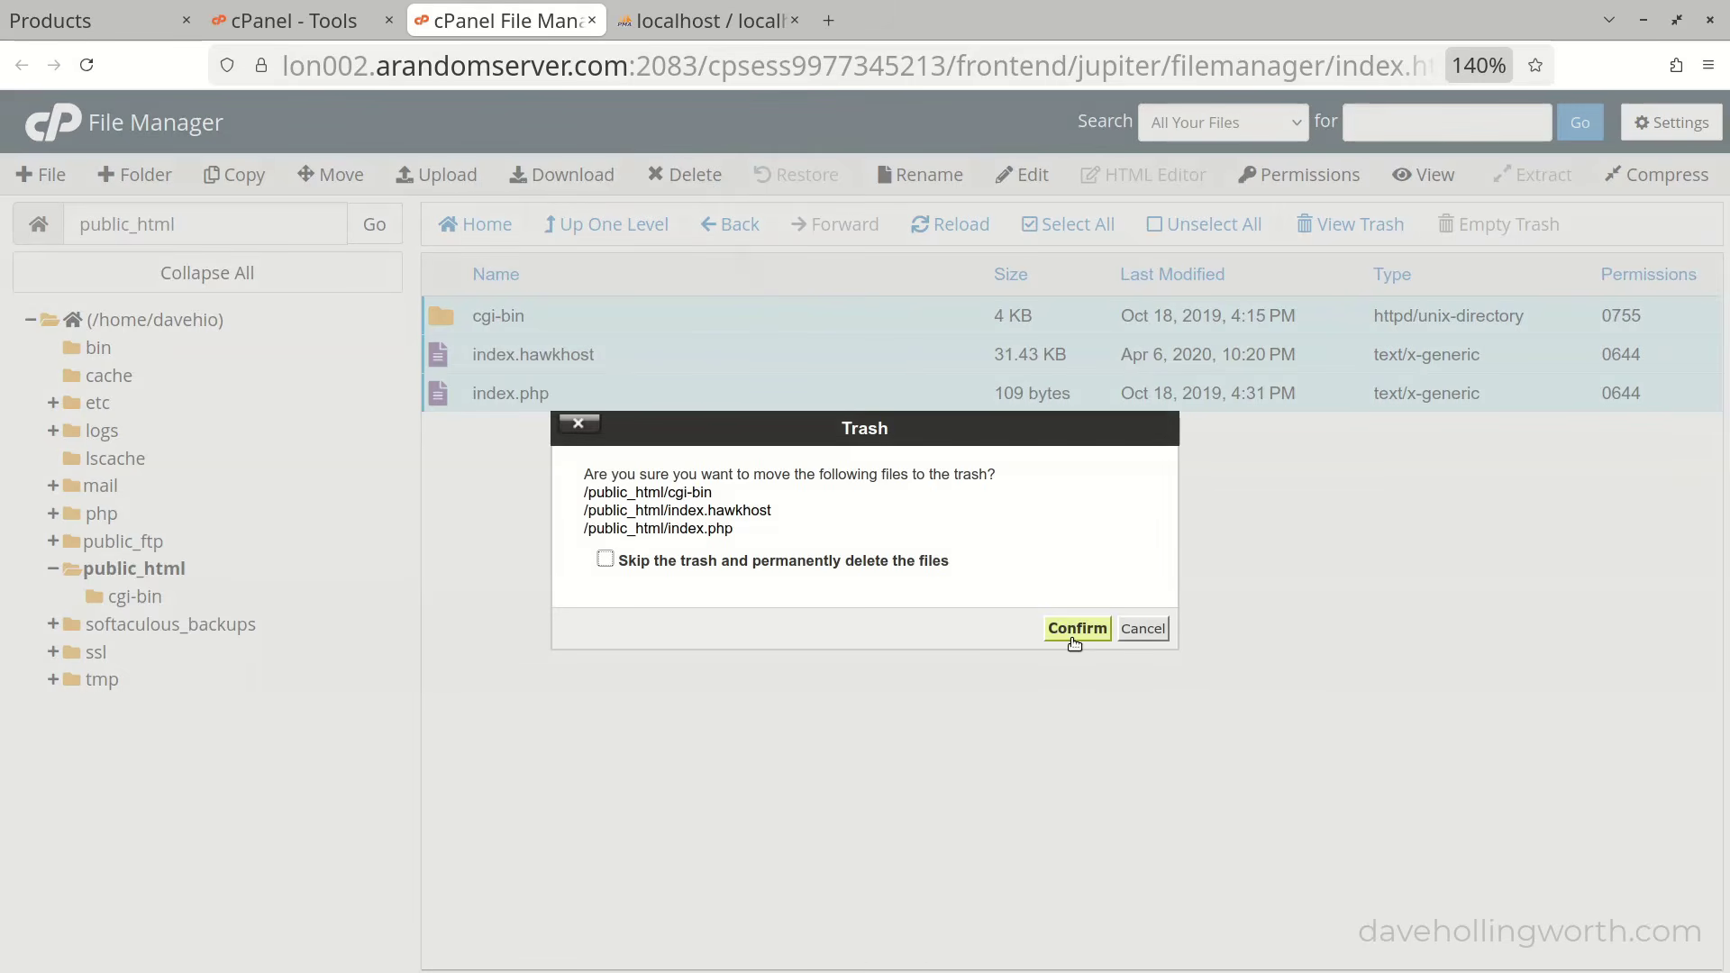
click(1076, 629)
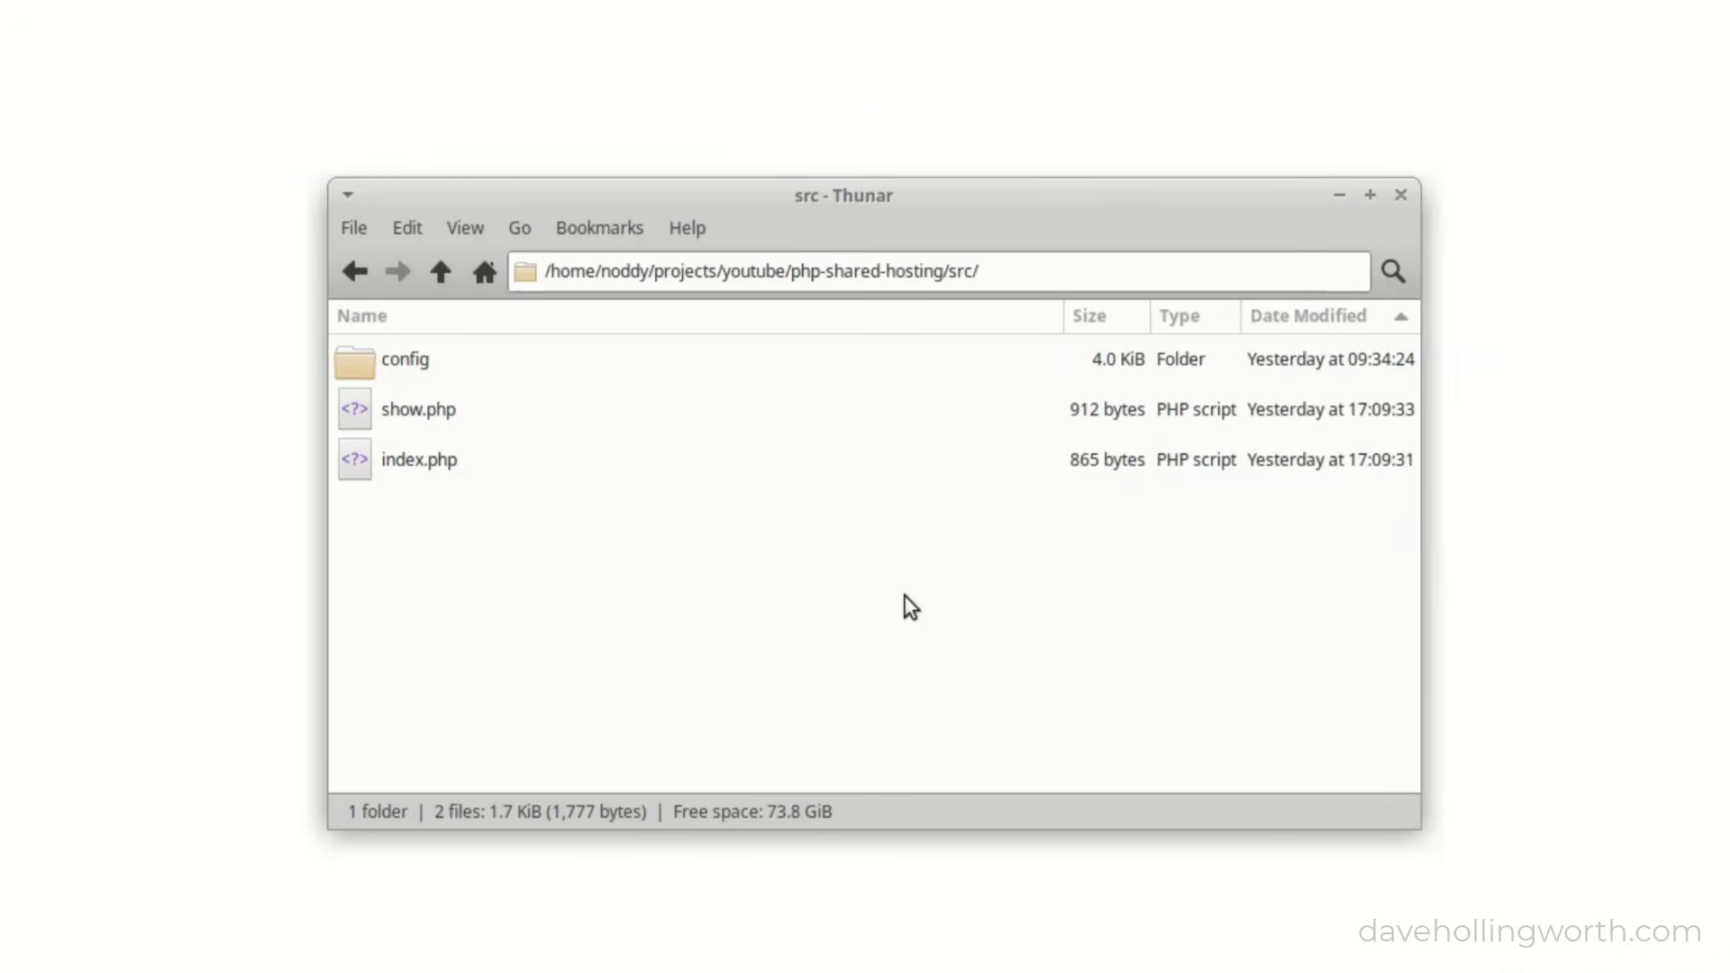
- In the Thunar file manager, compress config, show.php and index.php from the src folder into the archive src.zip
drag(404, 522, 402, 356)
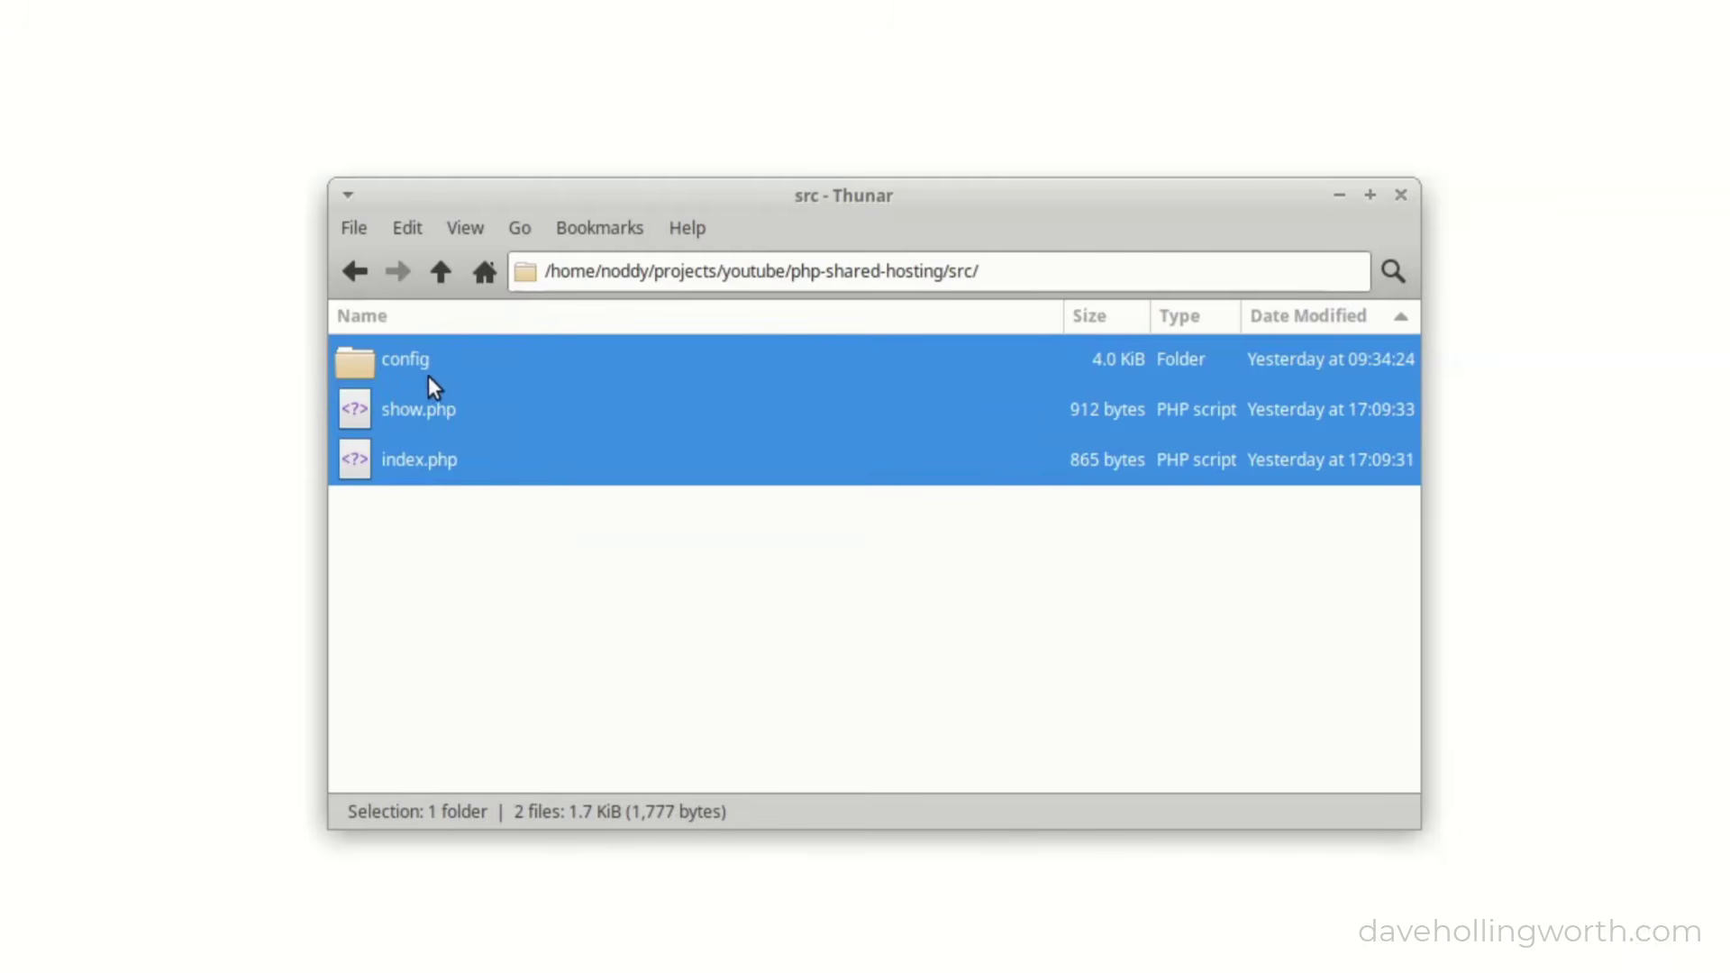
right_click(538, 439)
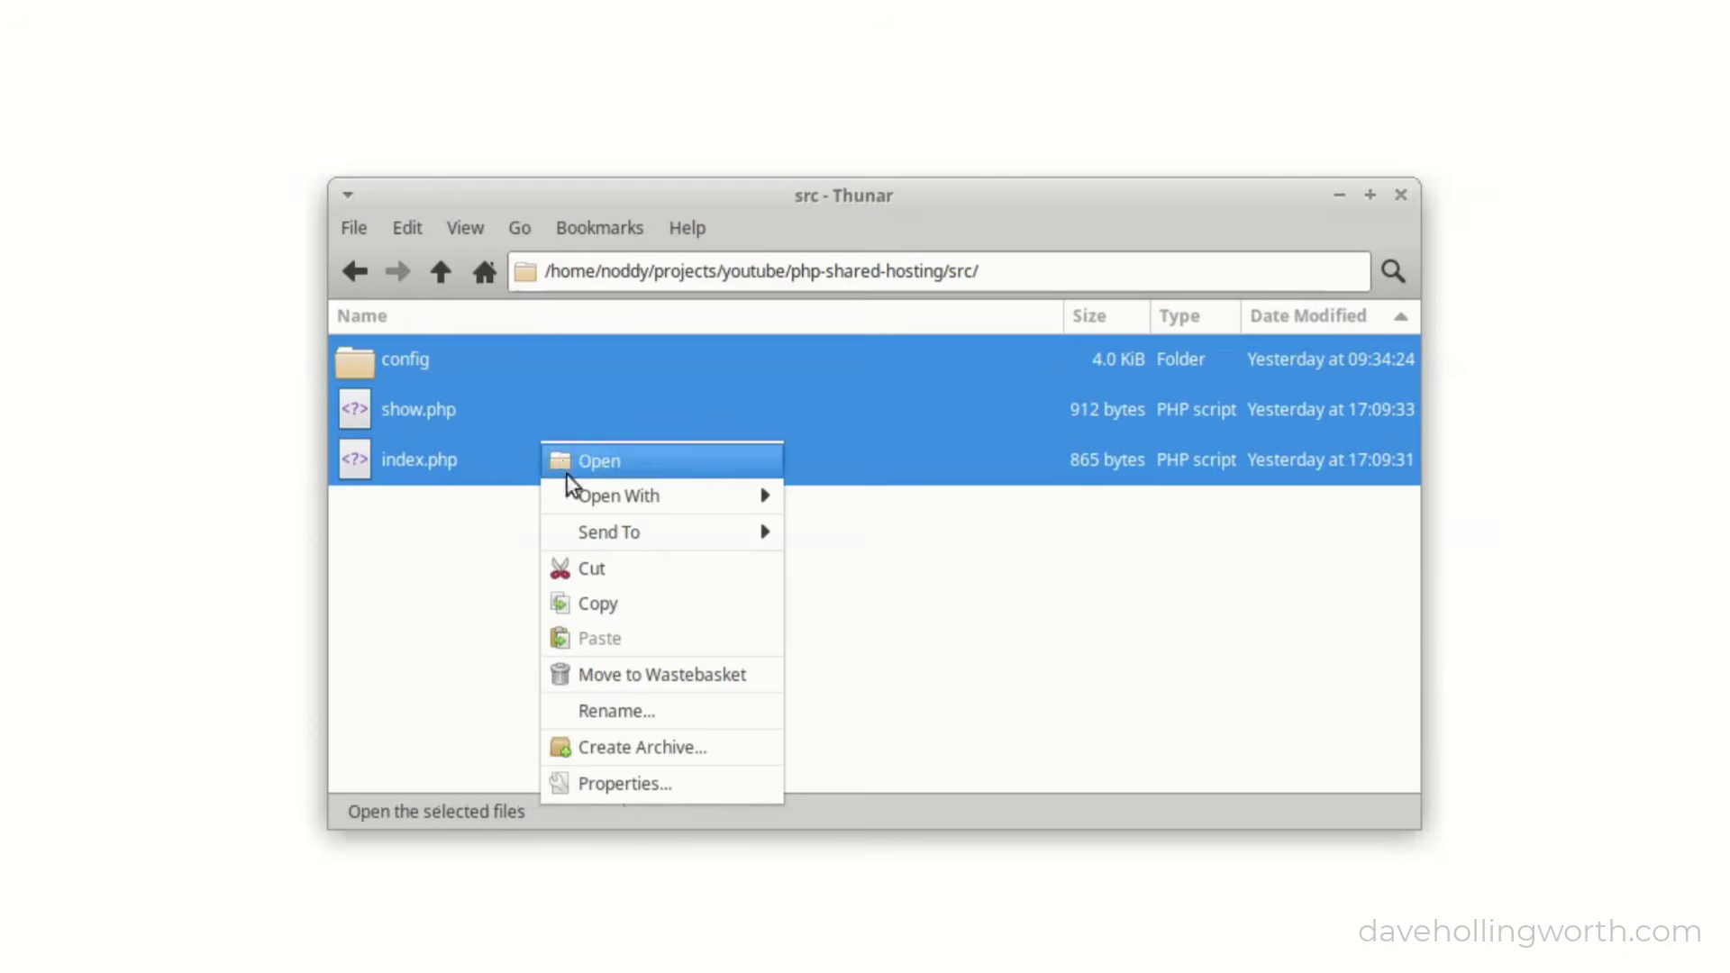
click(753, 748)
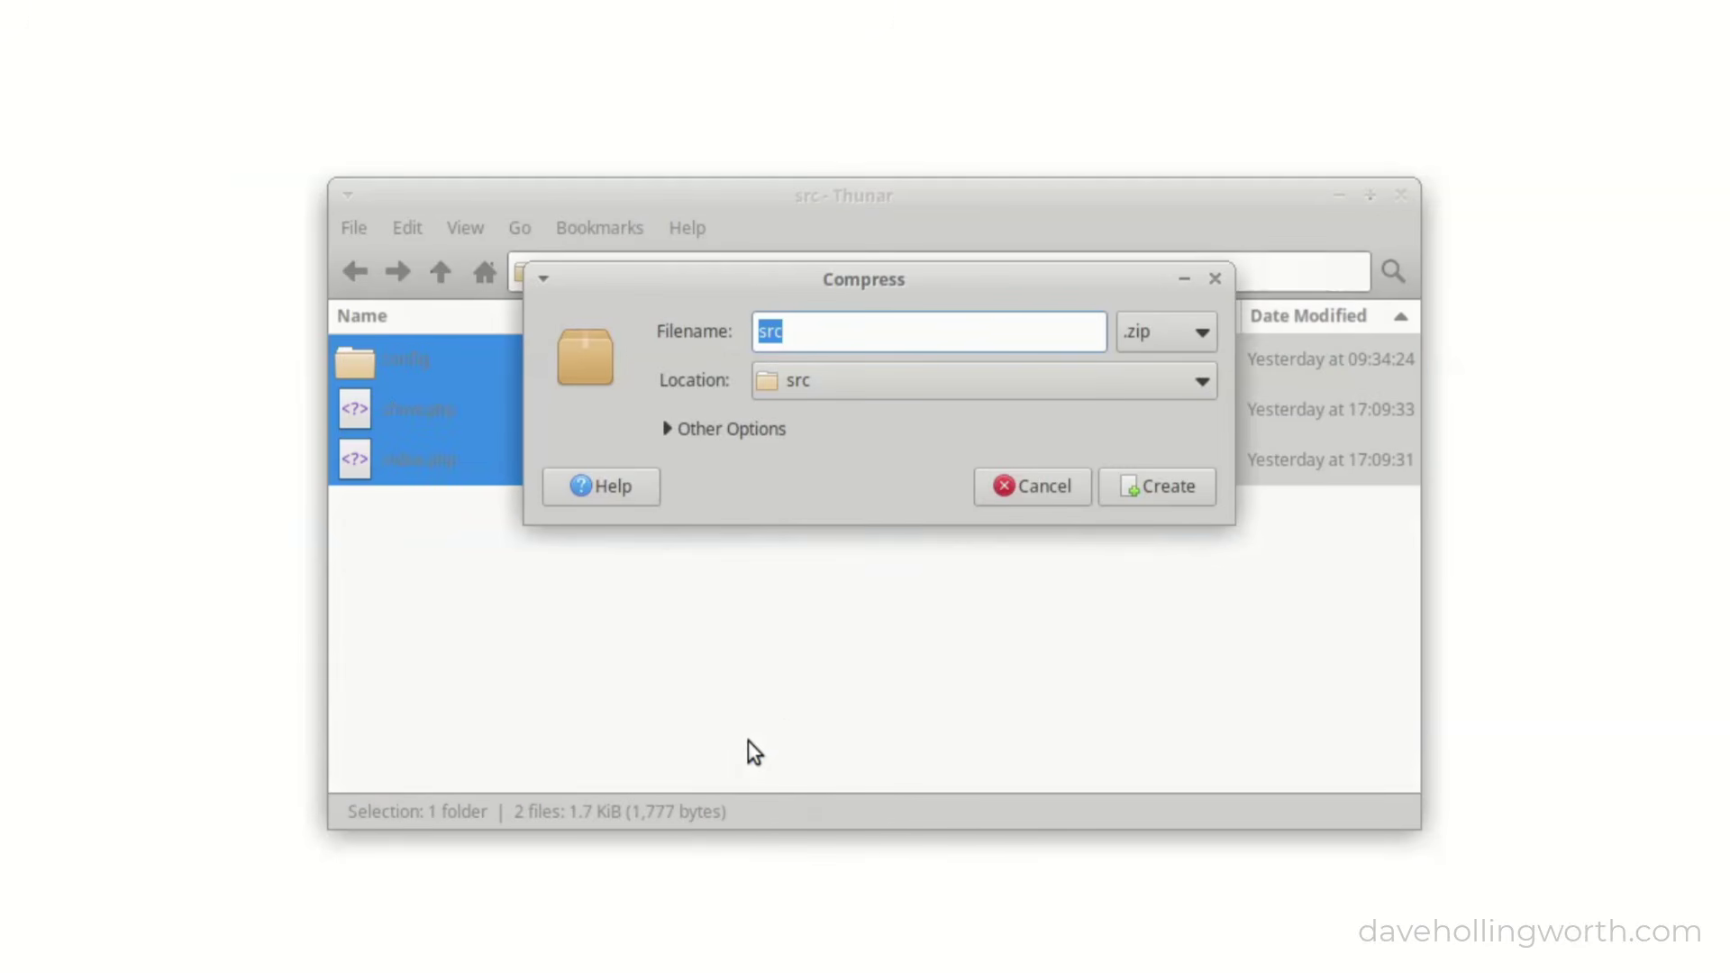
click(1156, 488)
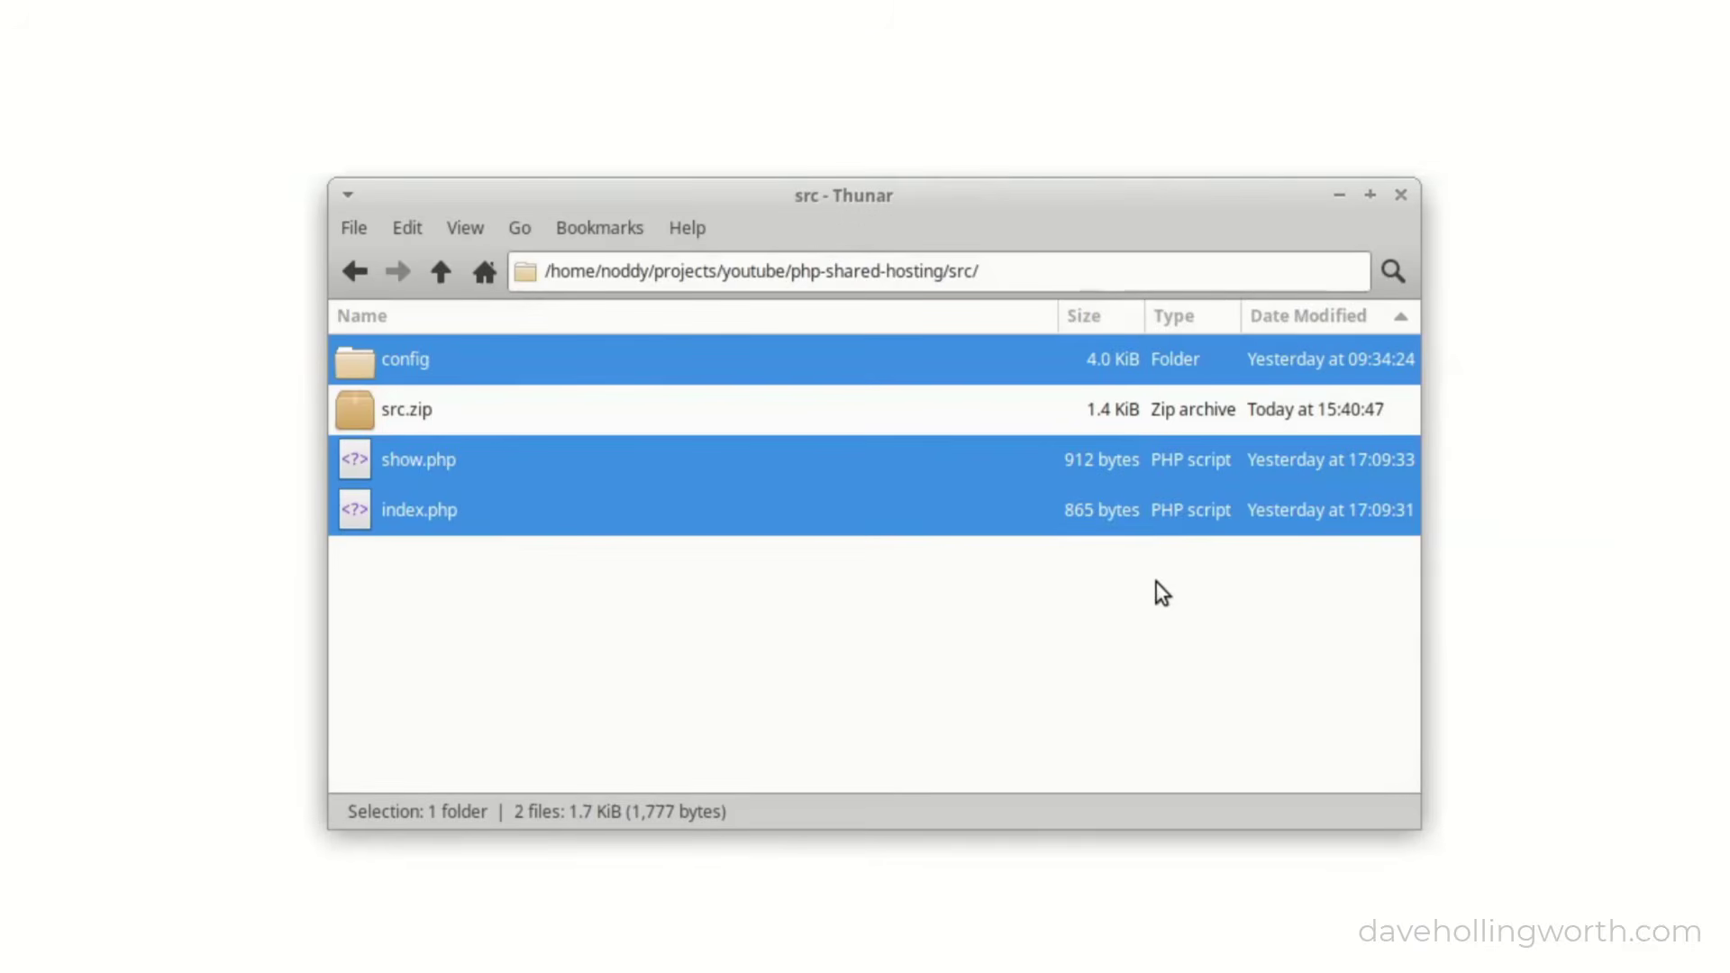
click(1108, 412)
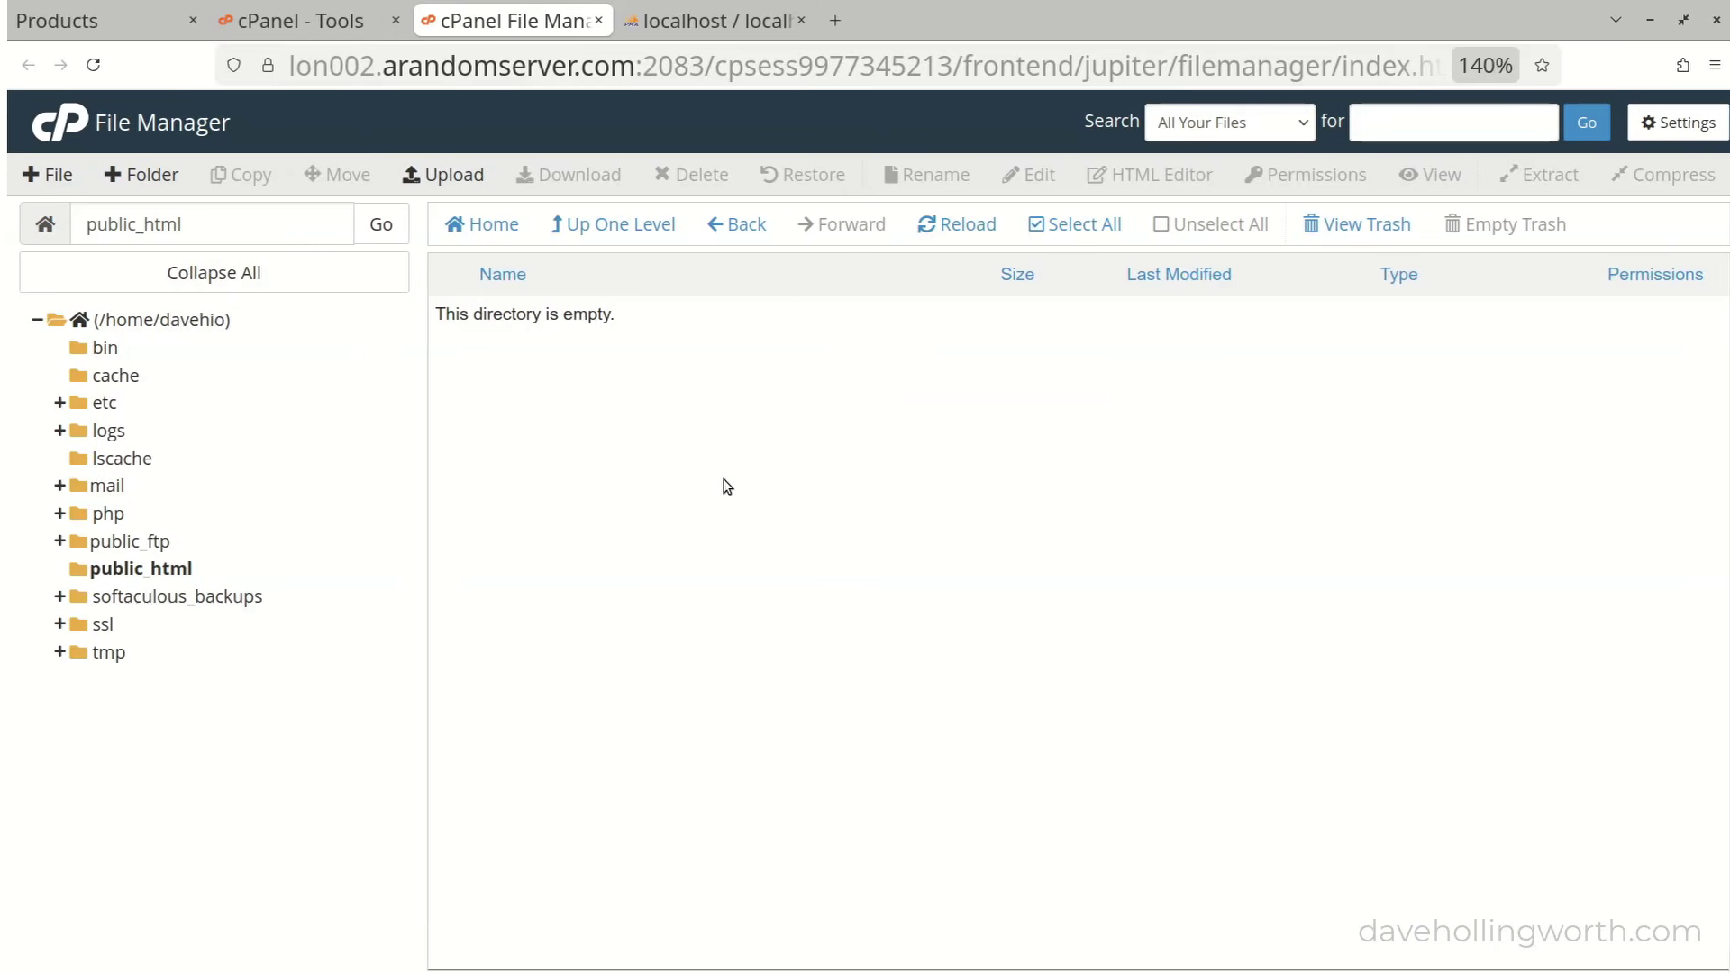
- Upload src.zip to the public_html folder on the cPanel server and return to the folder listing
click(154, 571)
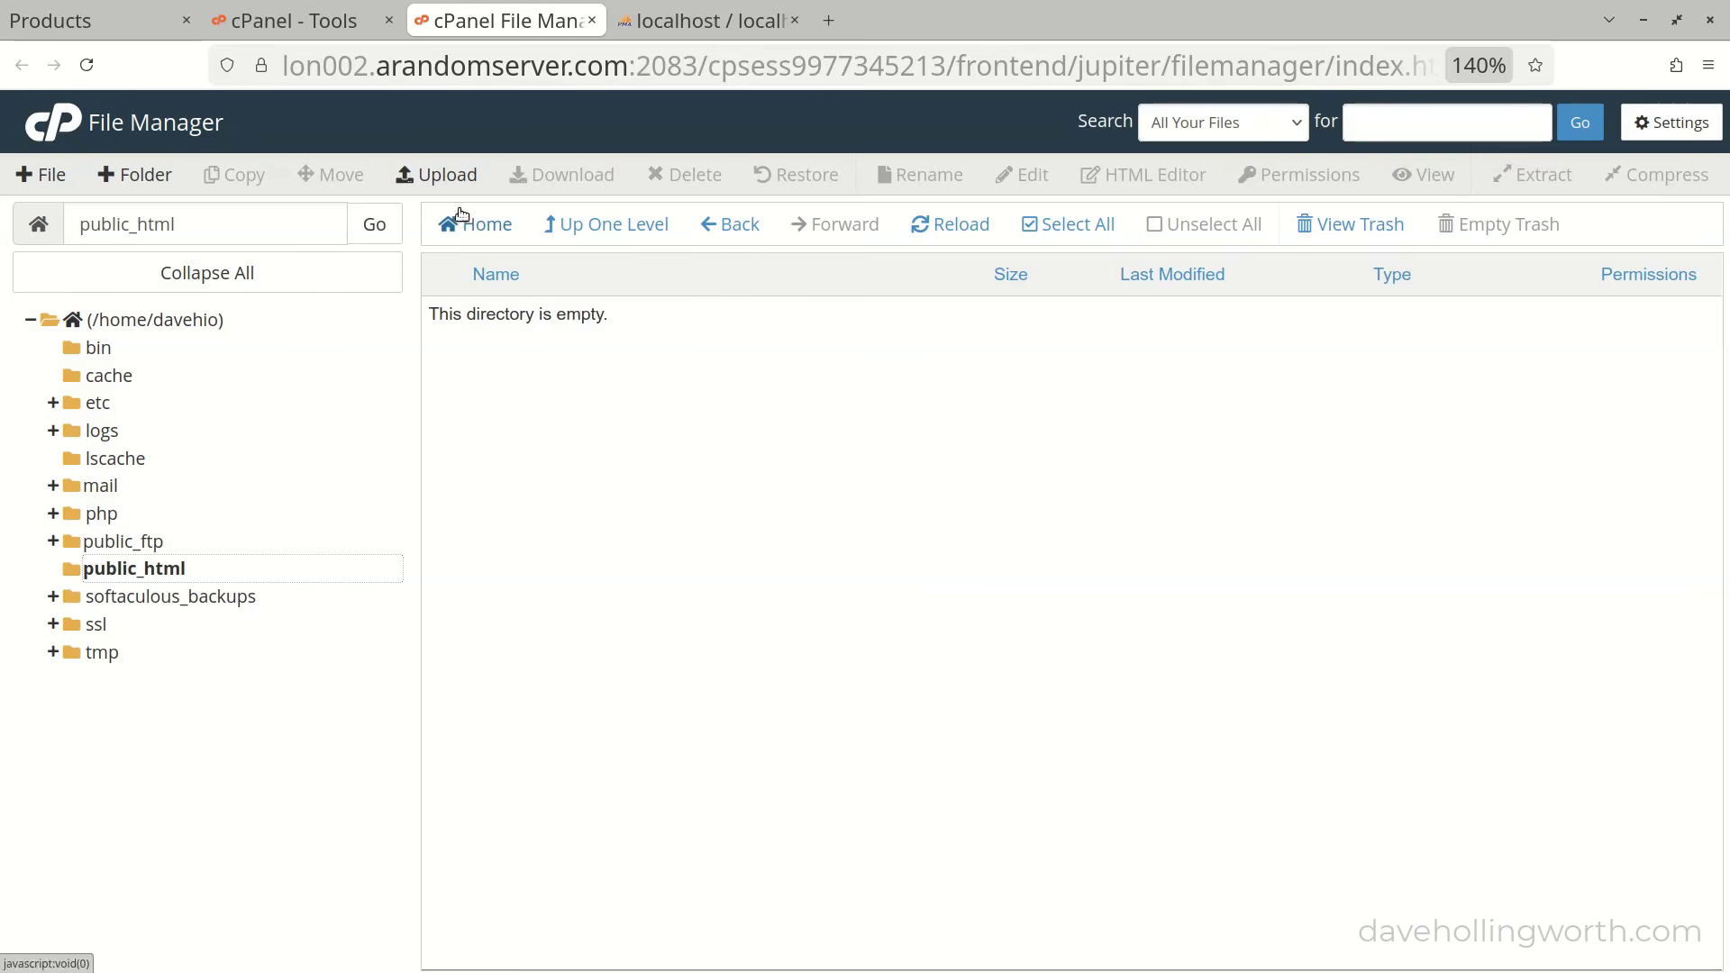
click(463, 177)
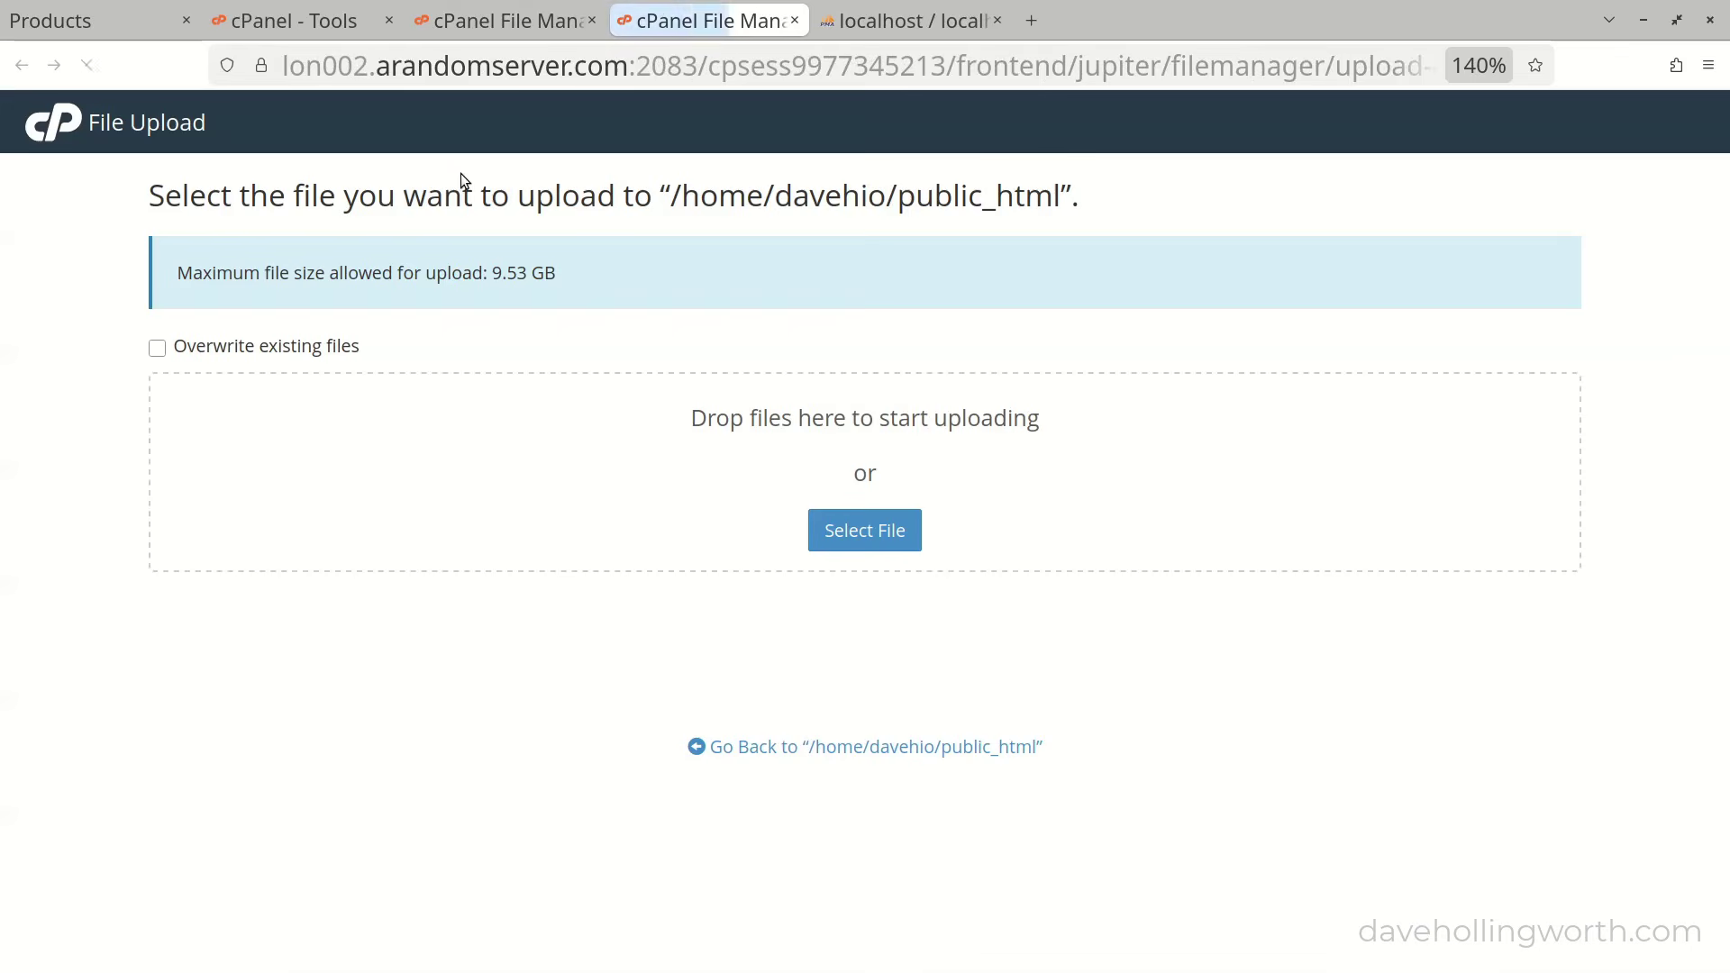
click(861, 539)
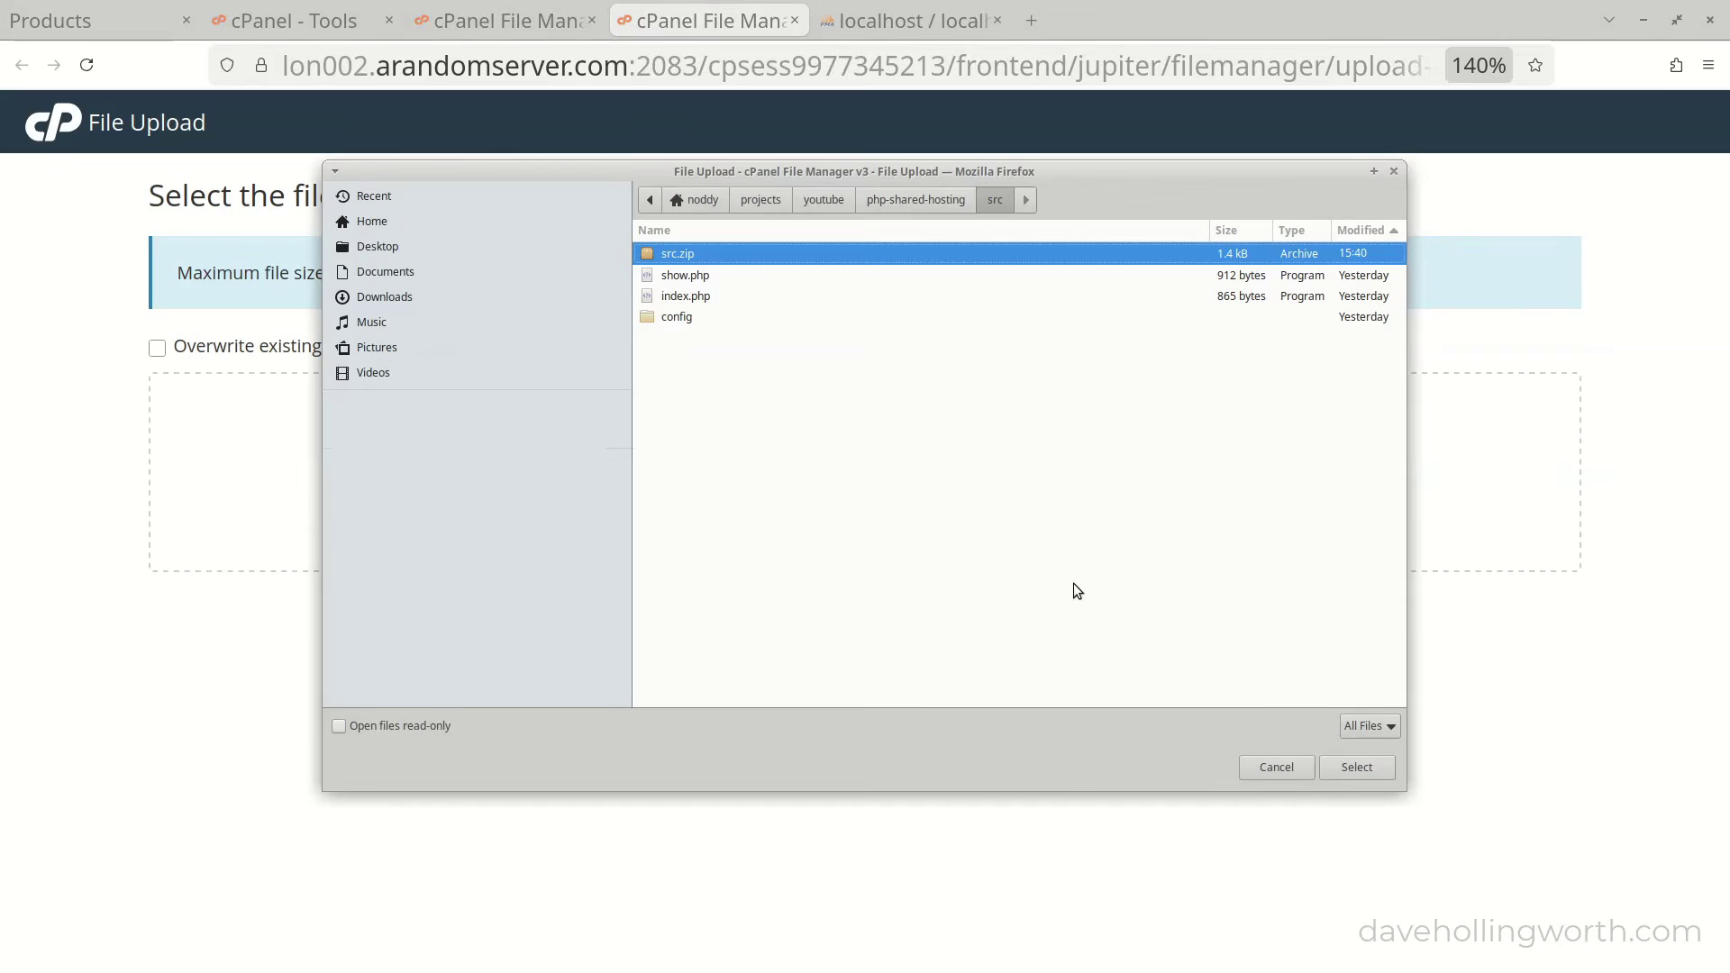
click(1331, 764)
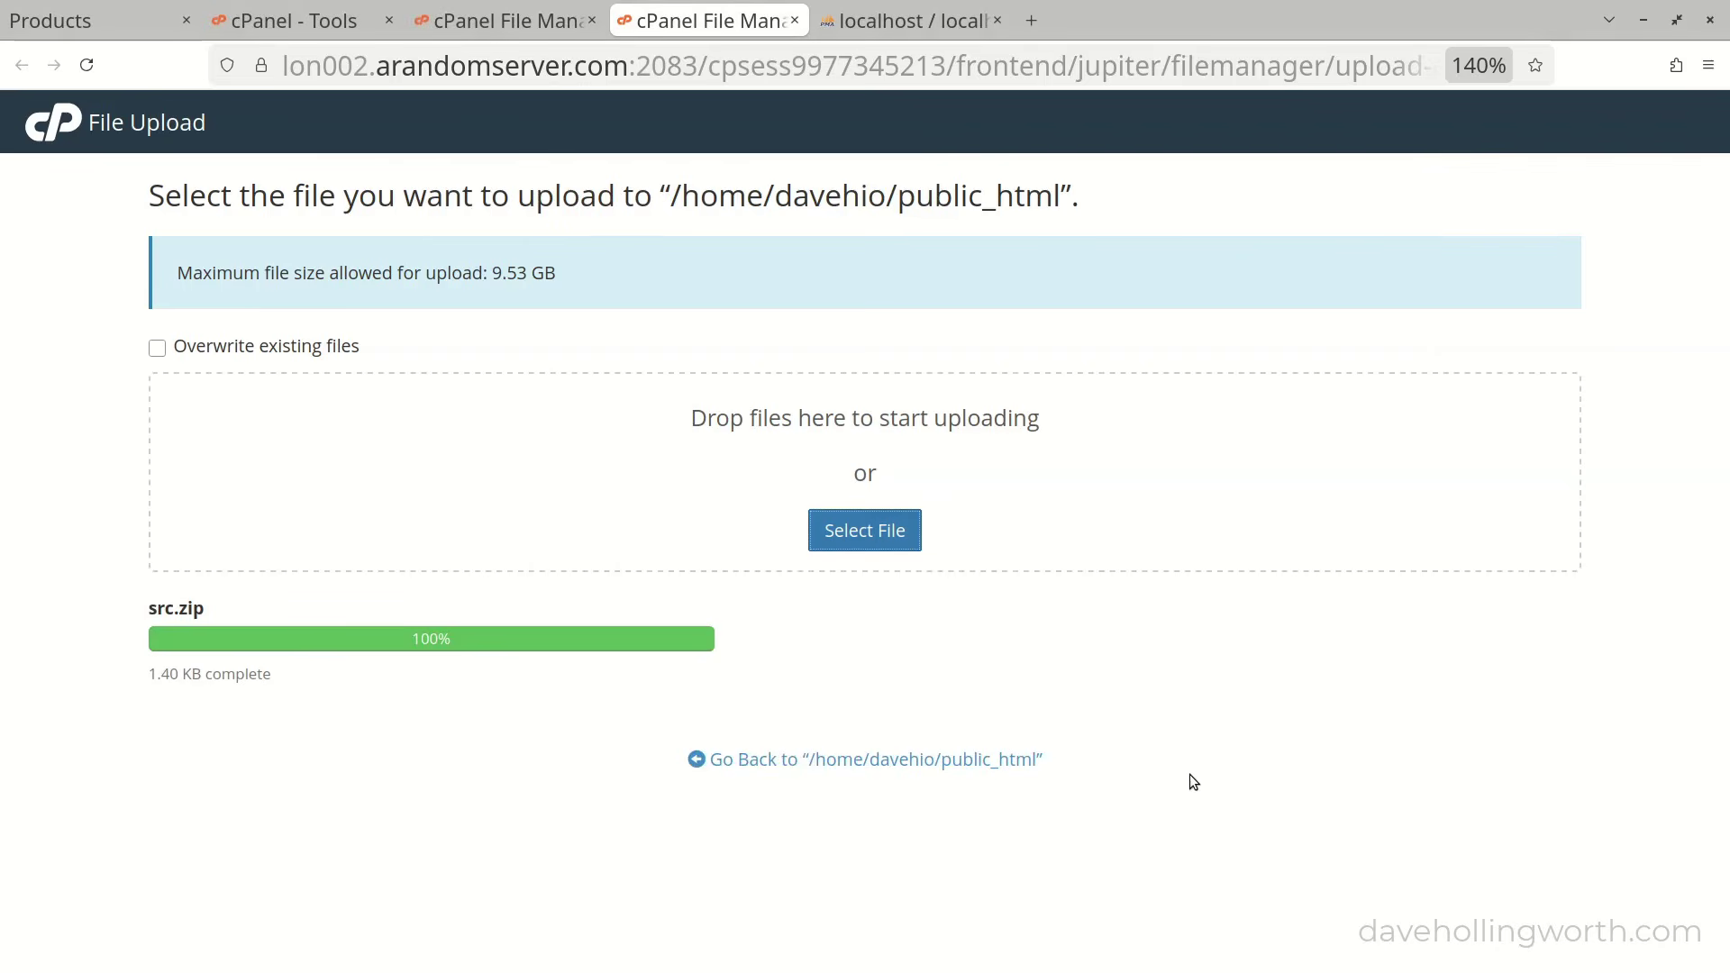
click(989, 761)
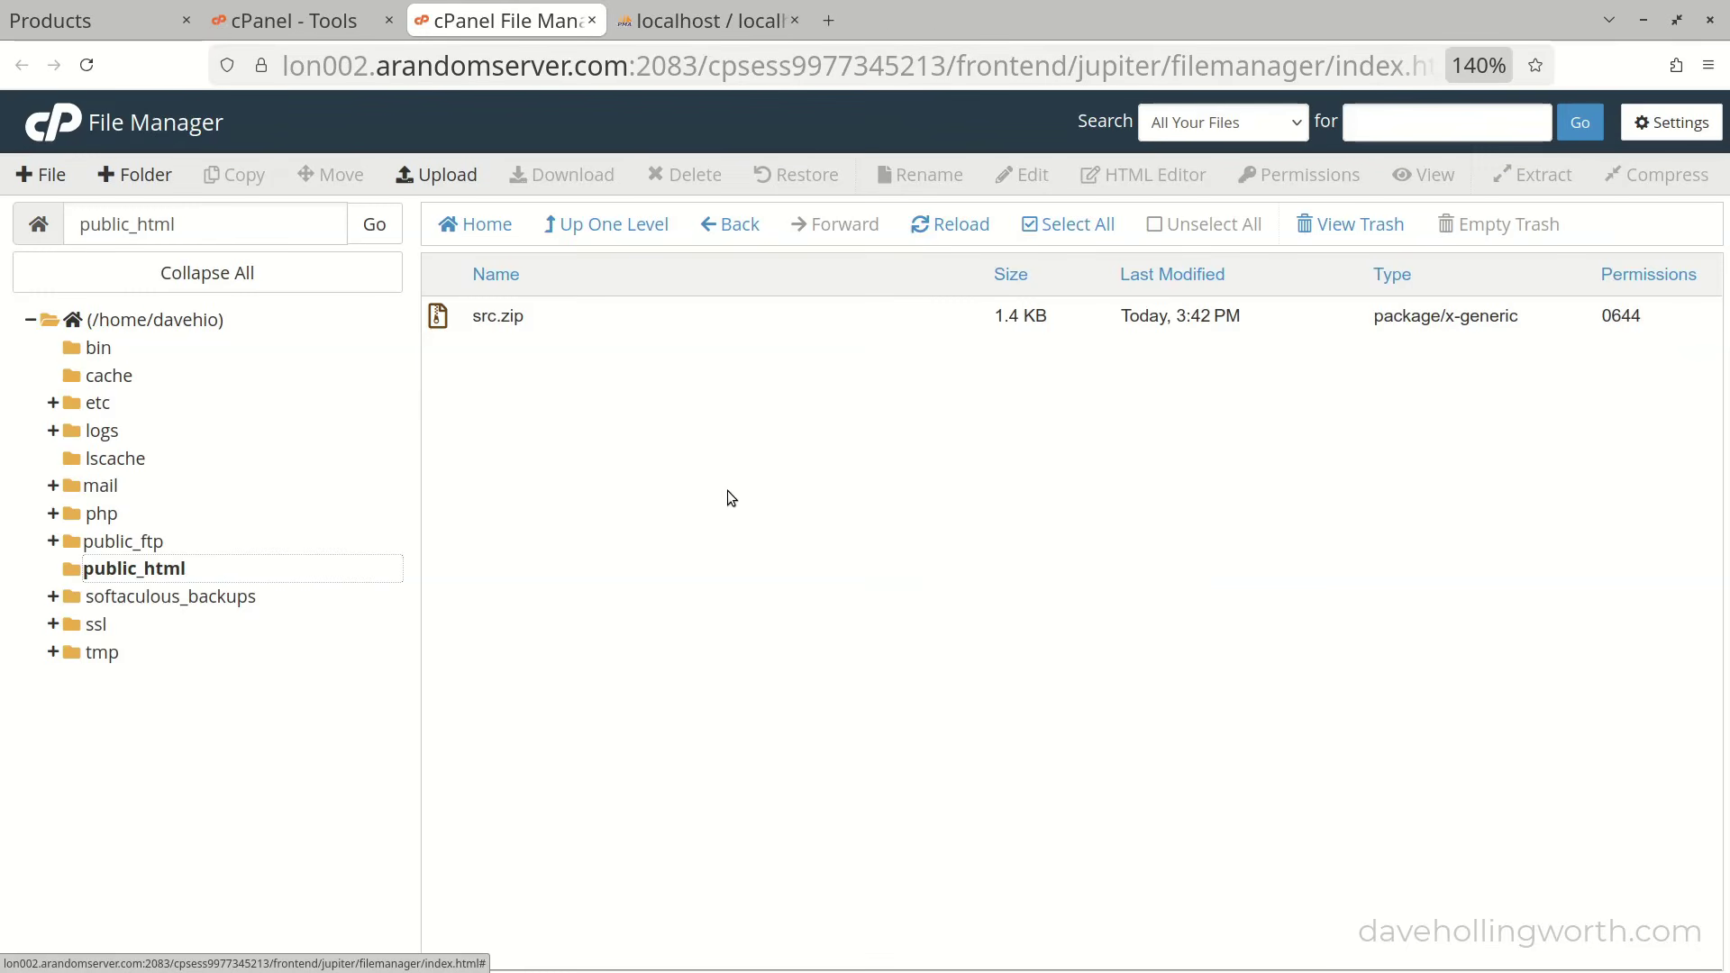
- Extract src.zip into /public_html and dismiss the extraction results
click(455, 317)
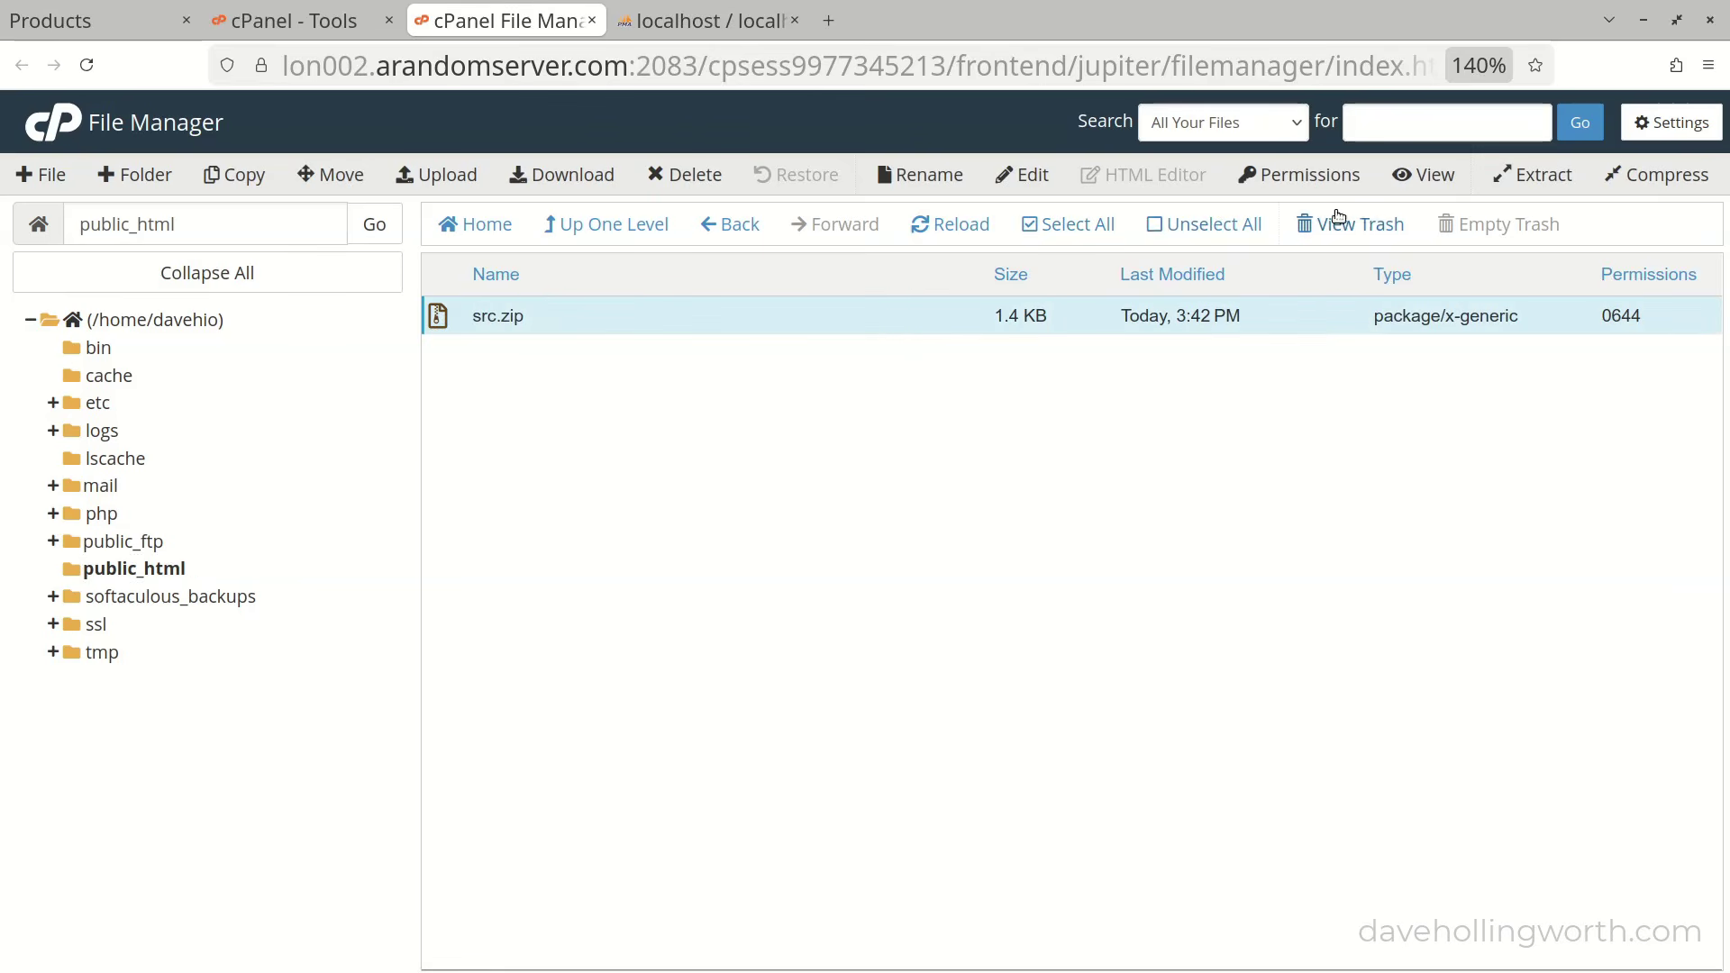
click(1550, 179)
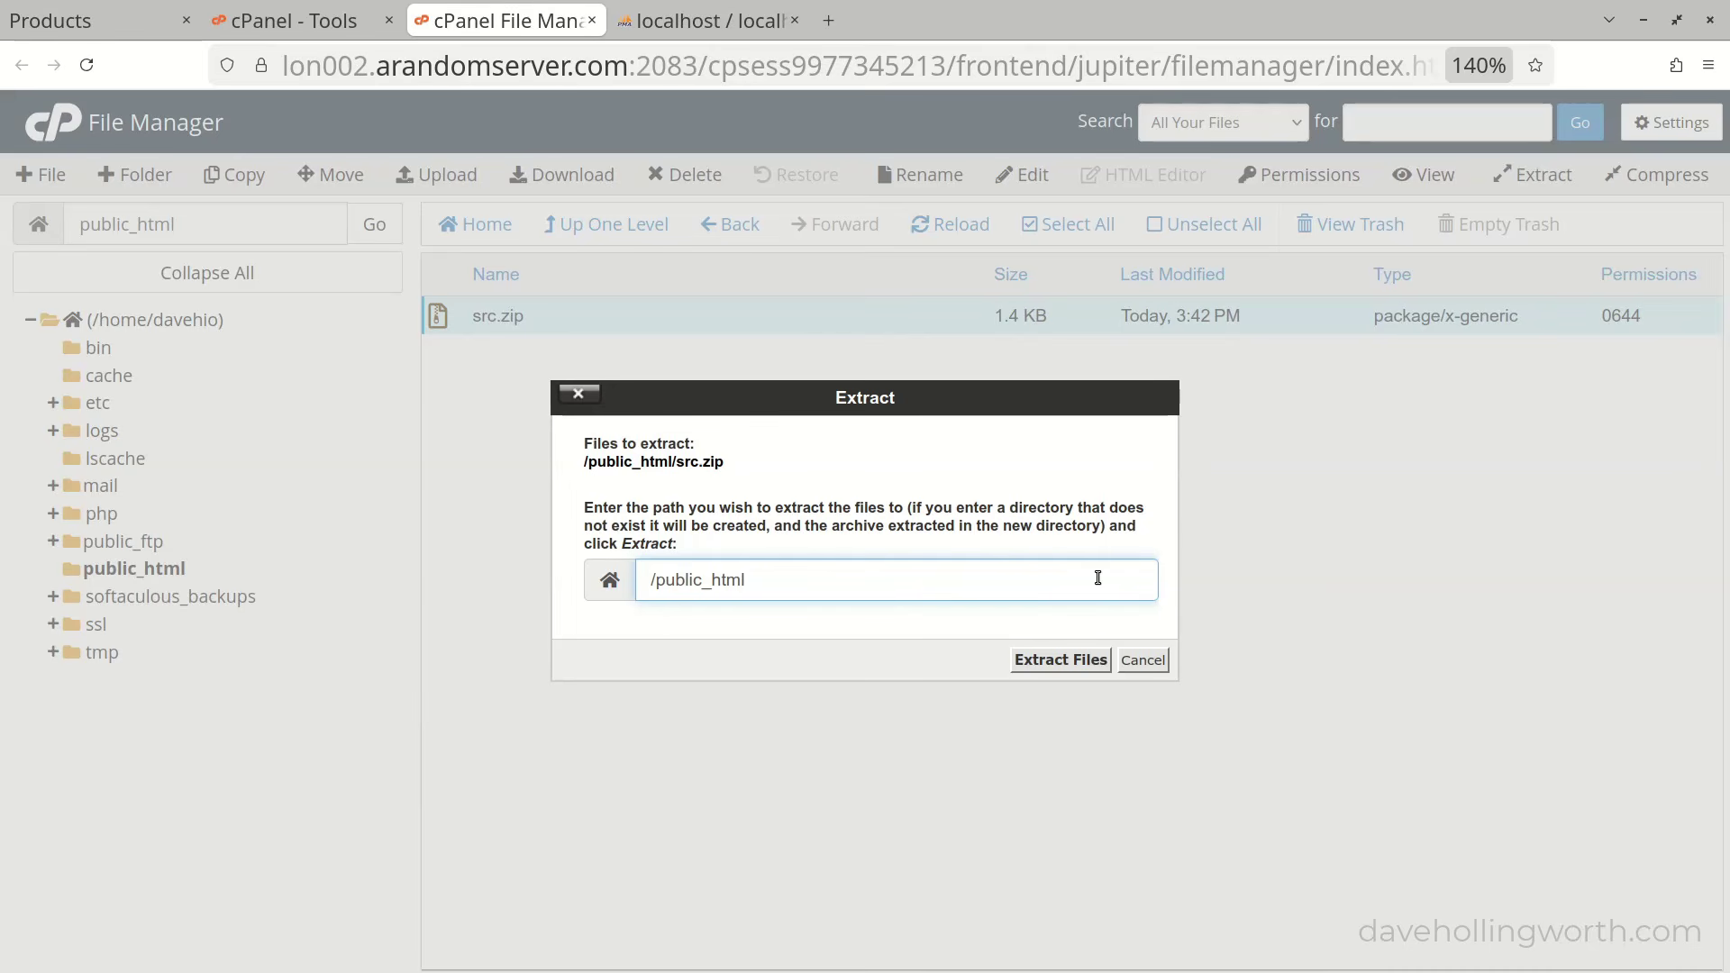
click(1065, 660)
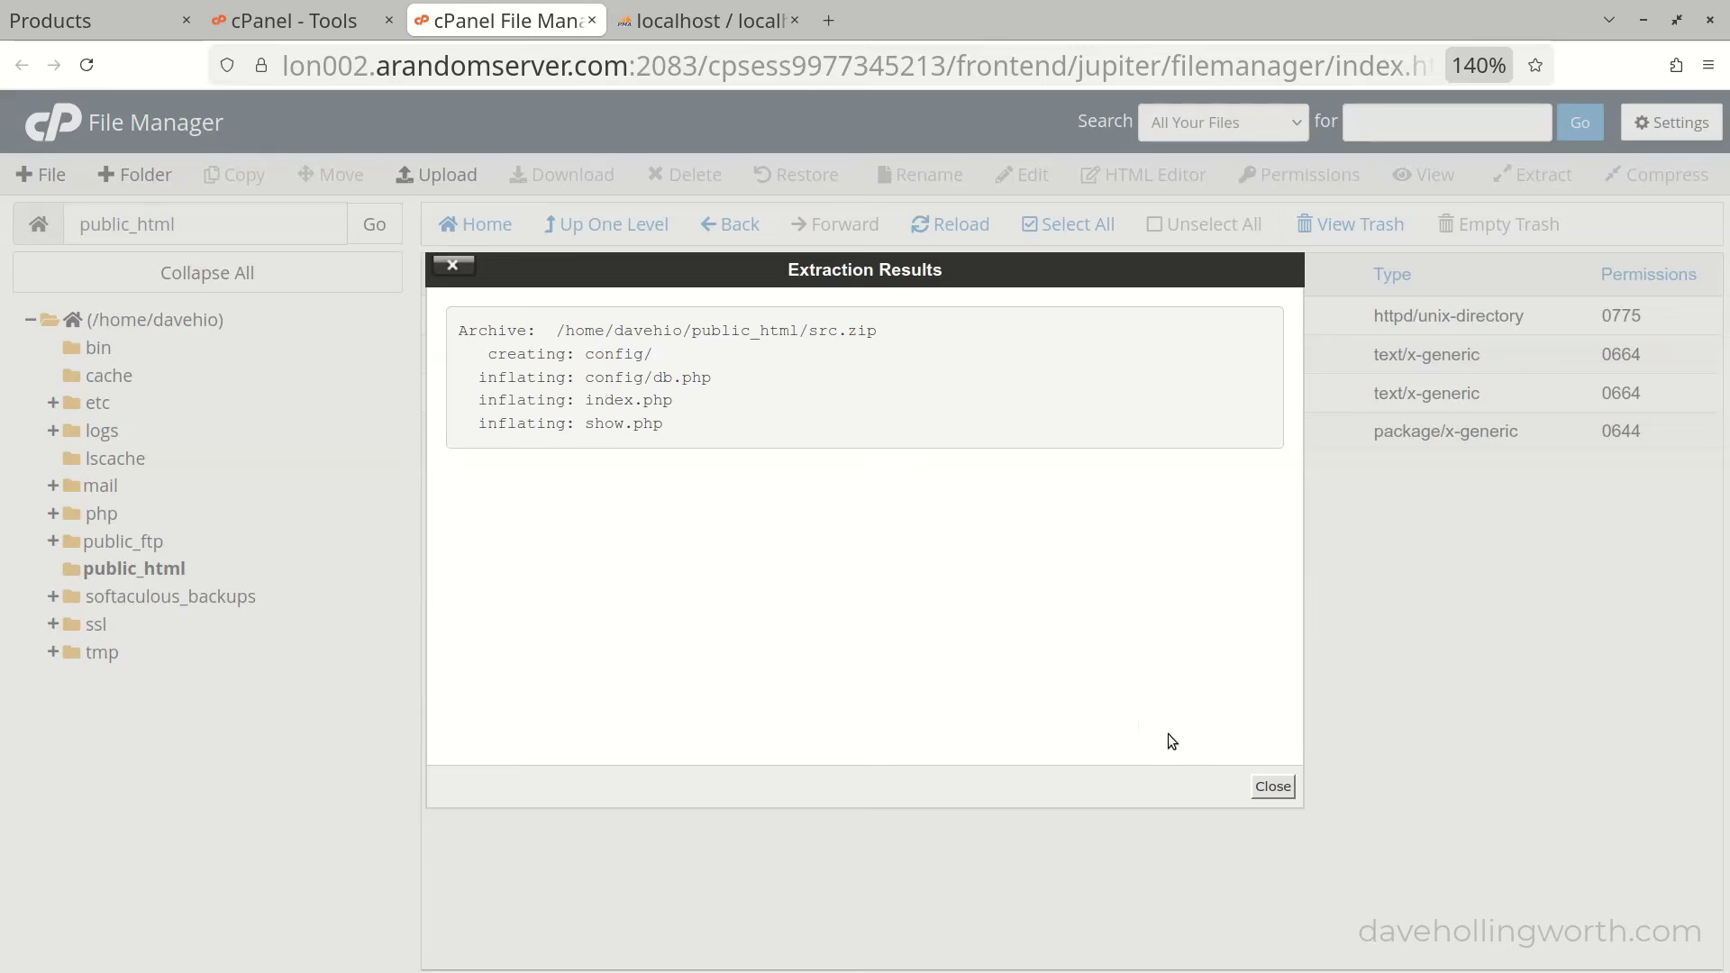
click(1272, 787)
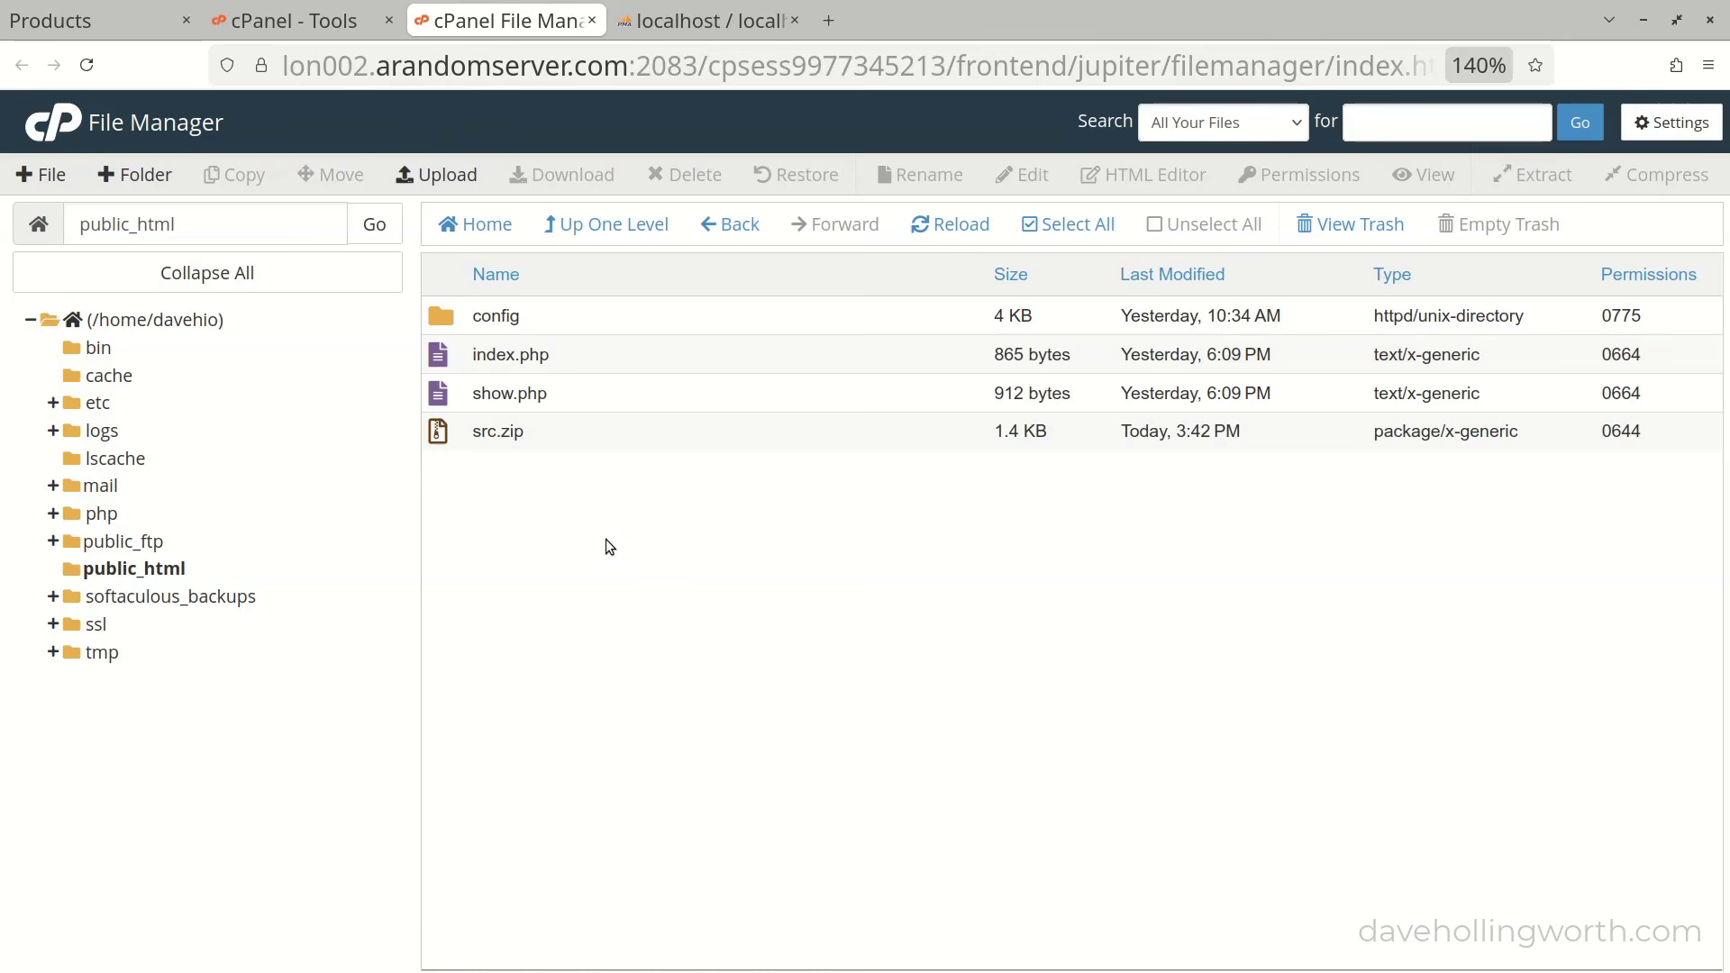
- Move the uploaded src.zip archive from public_html to the trash
click(431, 442)
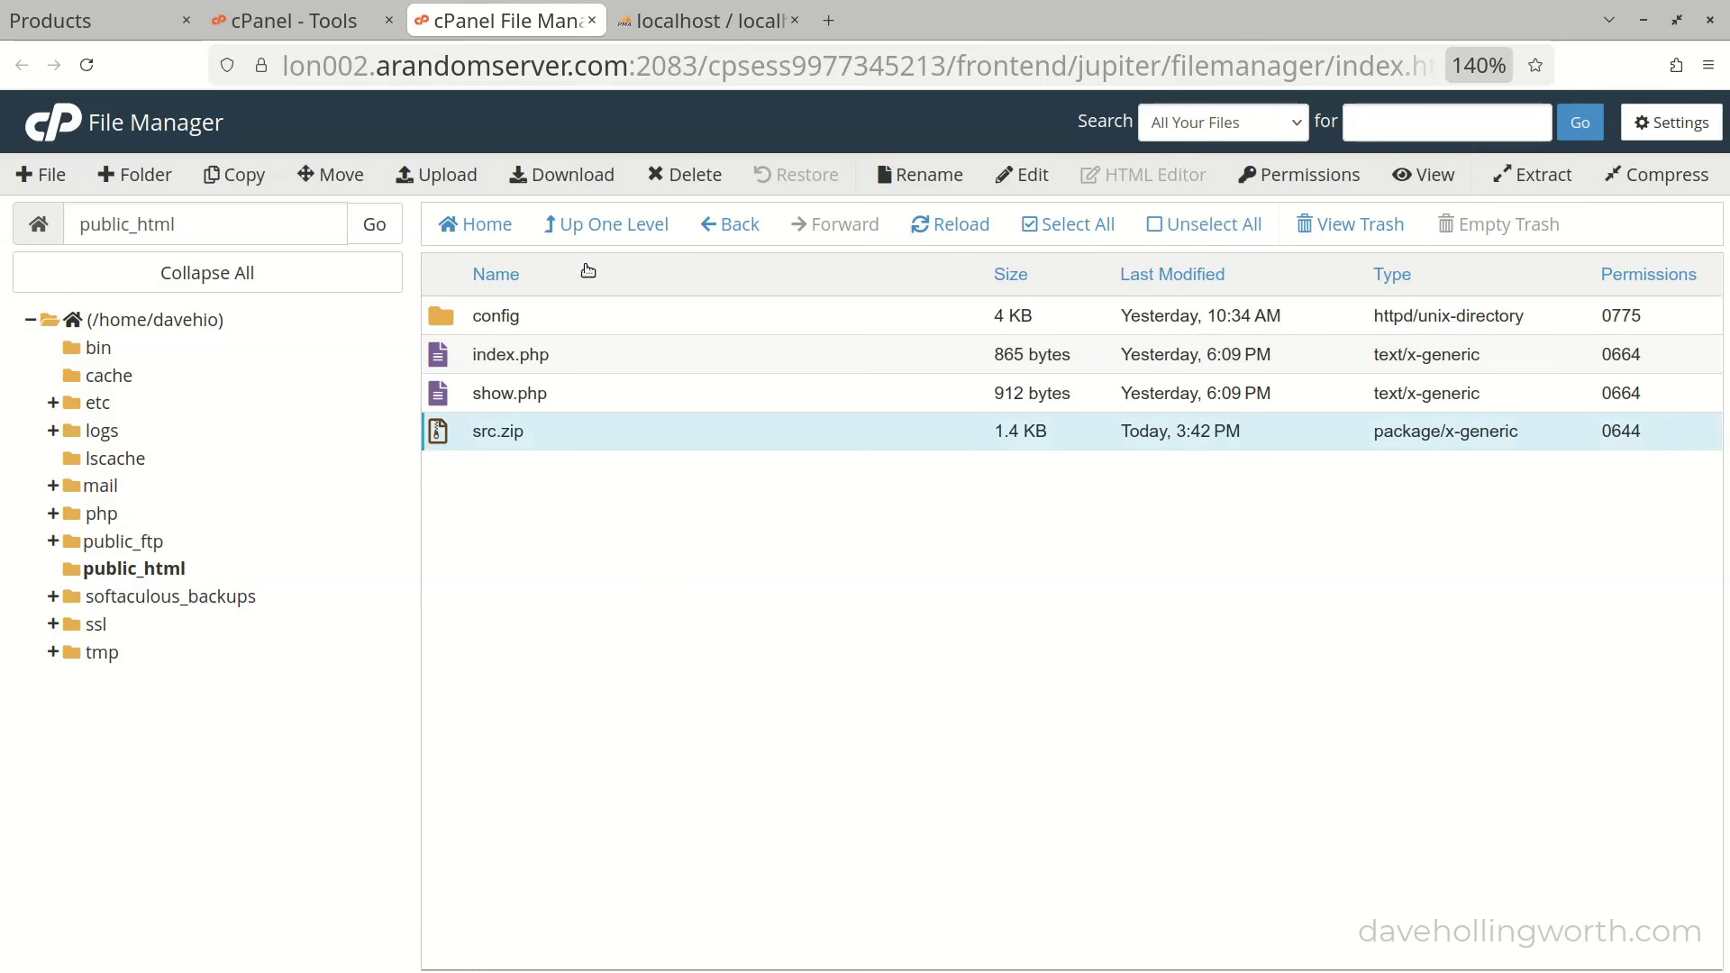
click(684, 174)
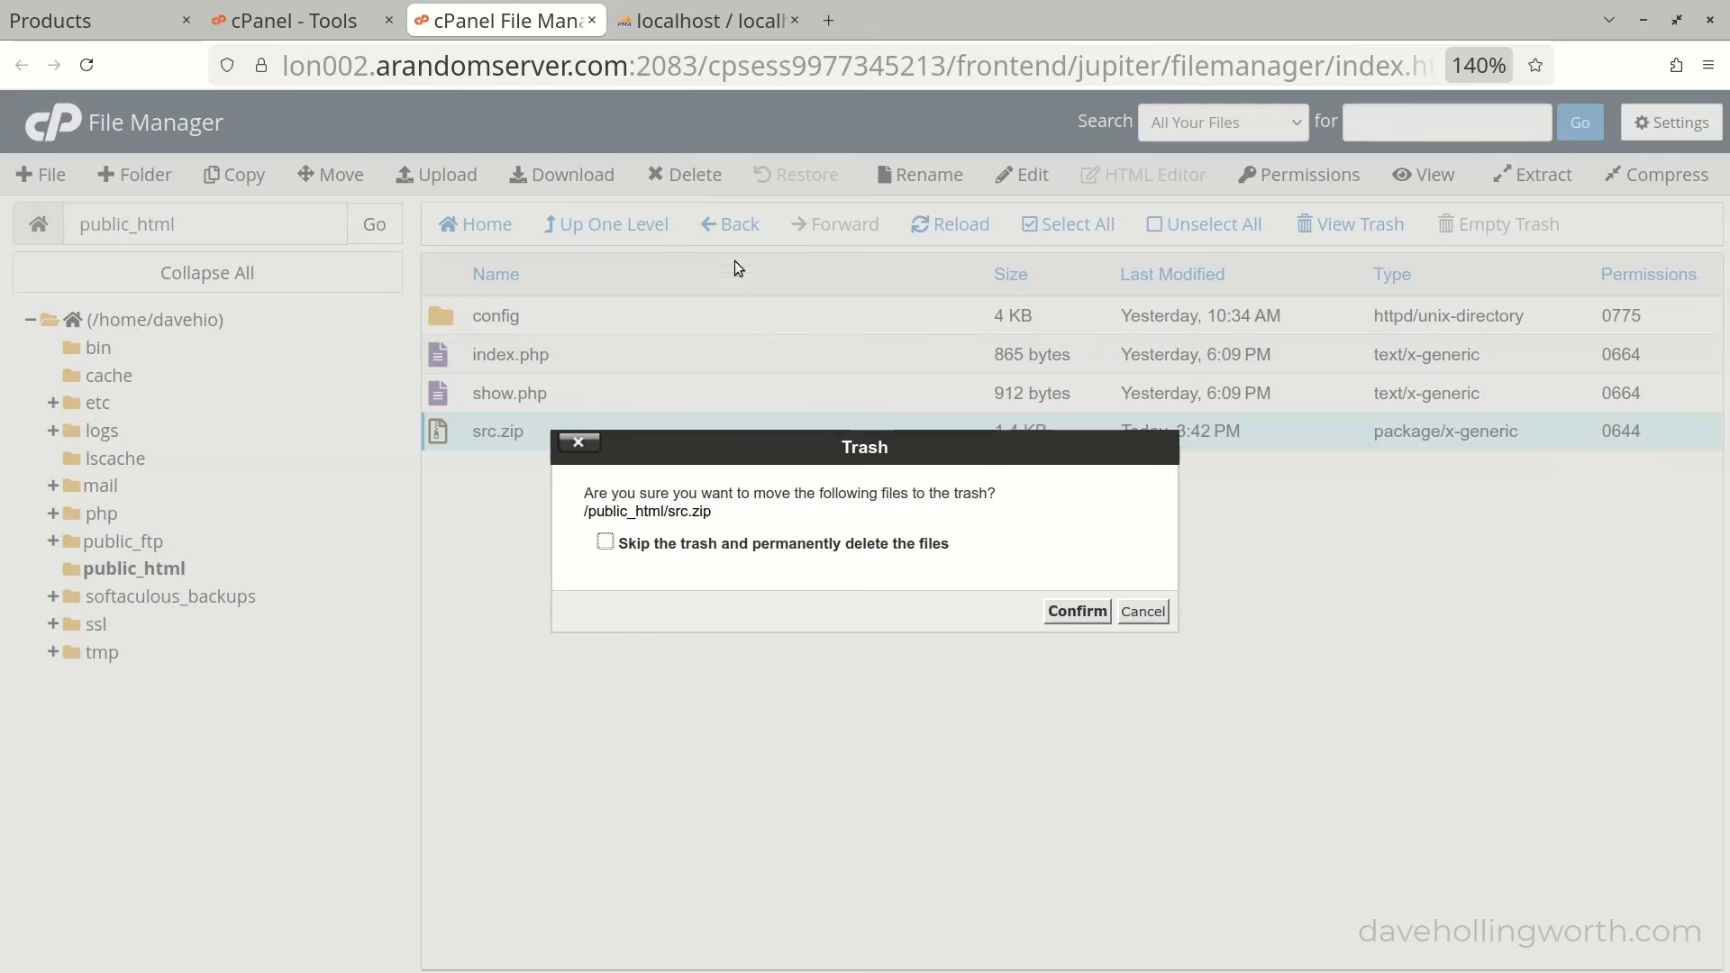
click(1066, 612)
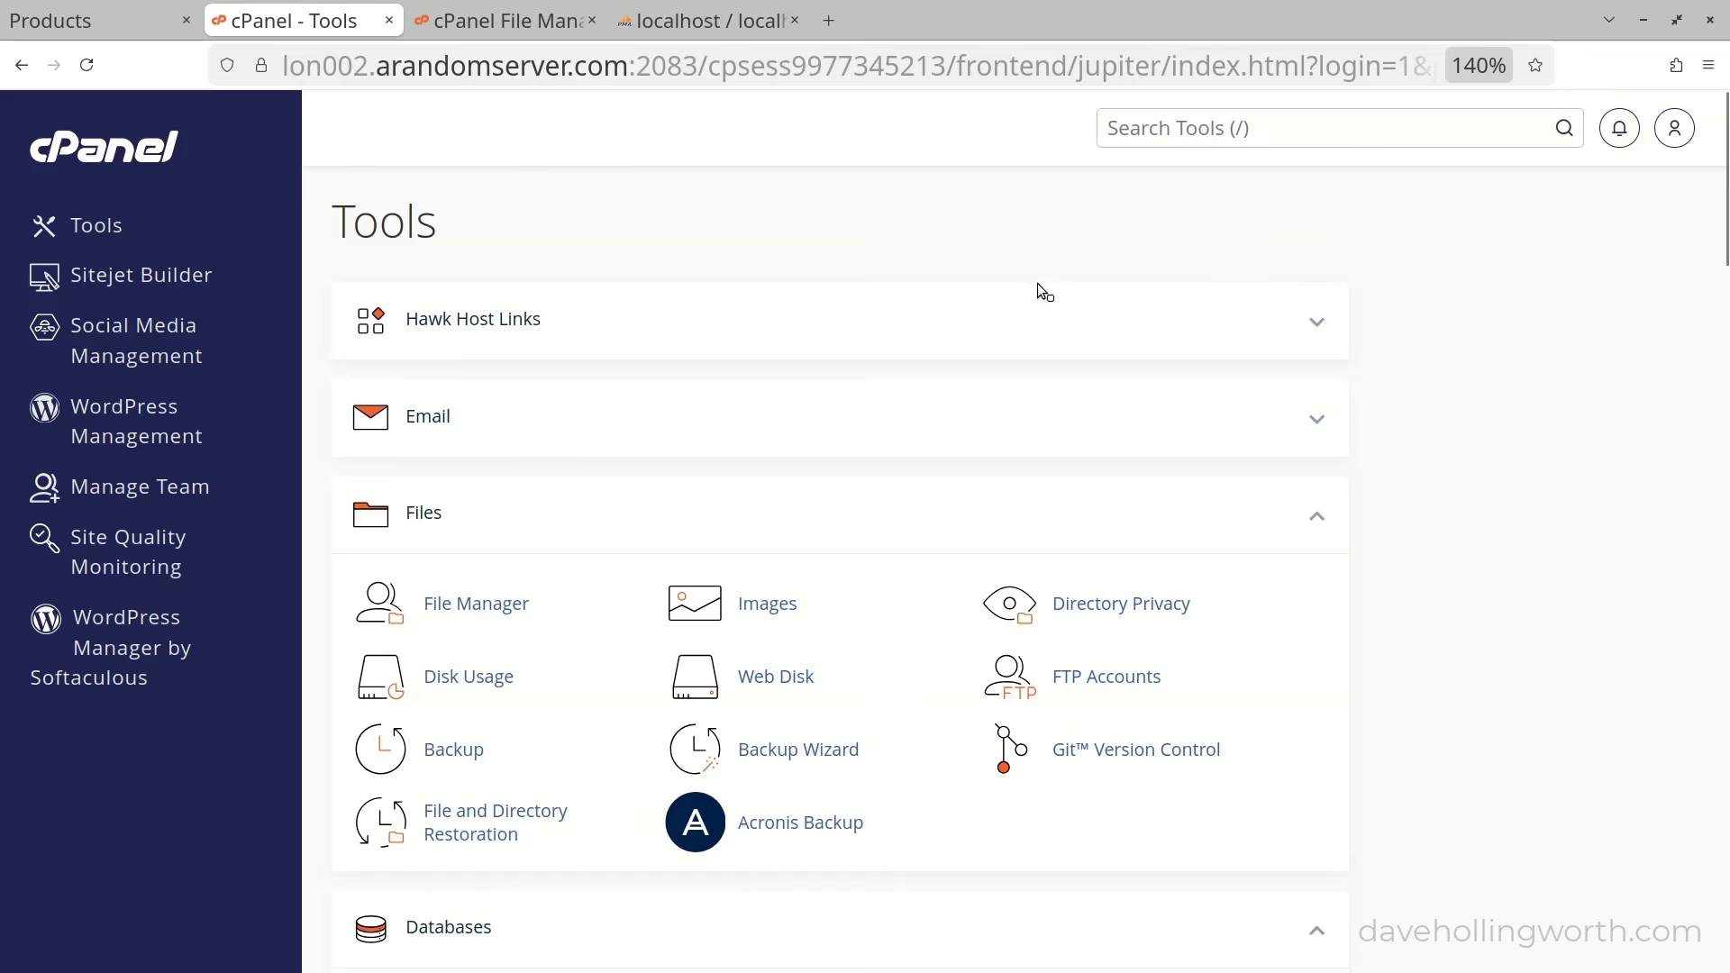
- Create a new database named shop_db after the account prefix in Manage My Databases, and return to the database overview
click(1313, 521)
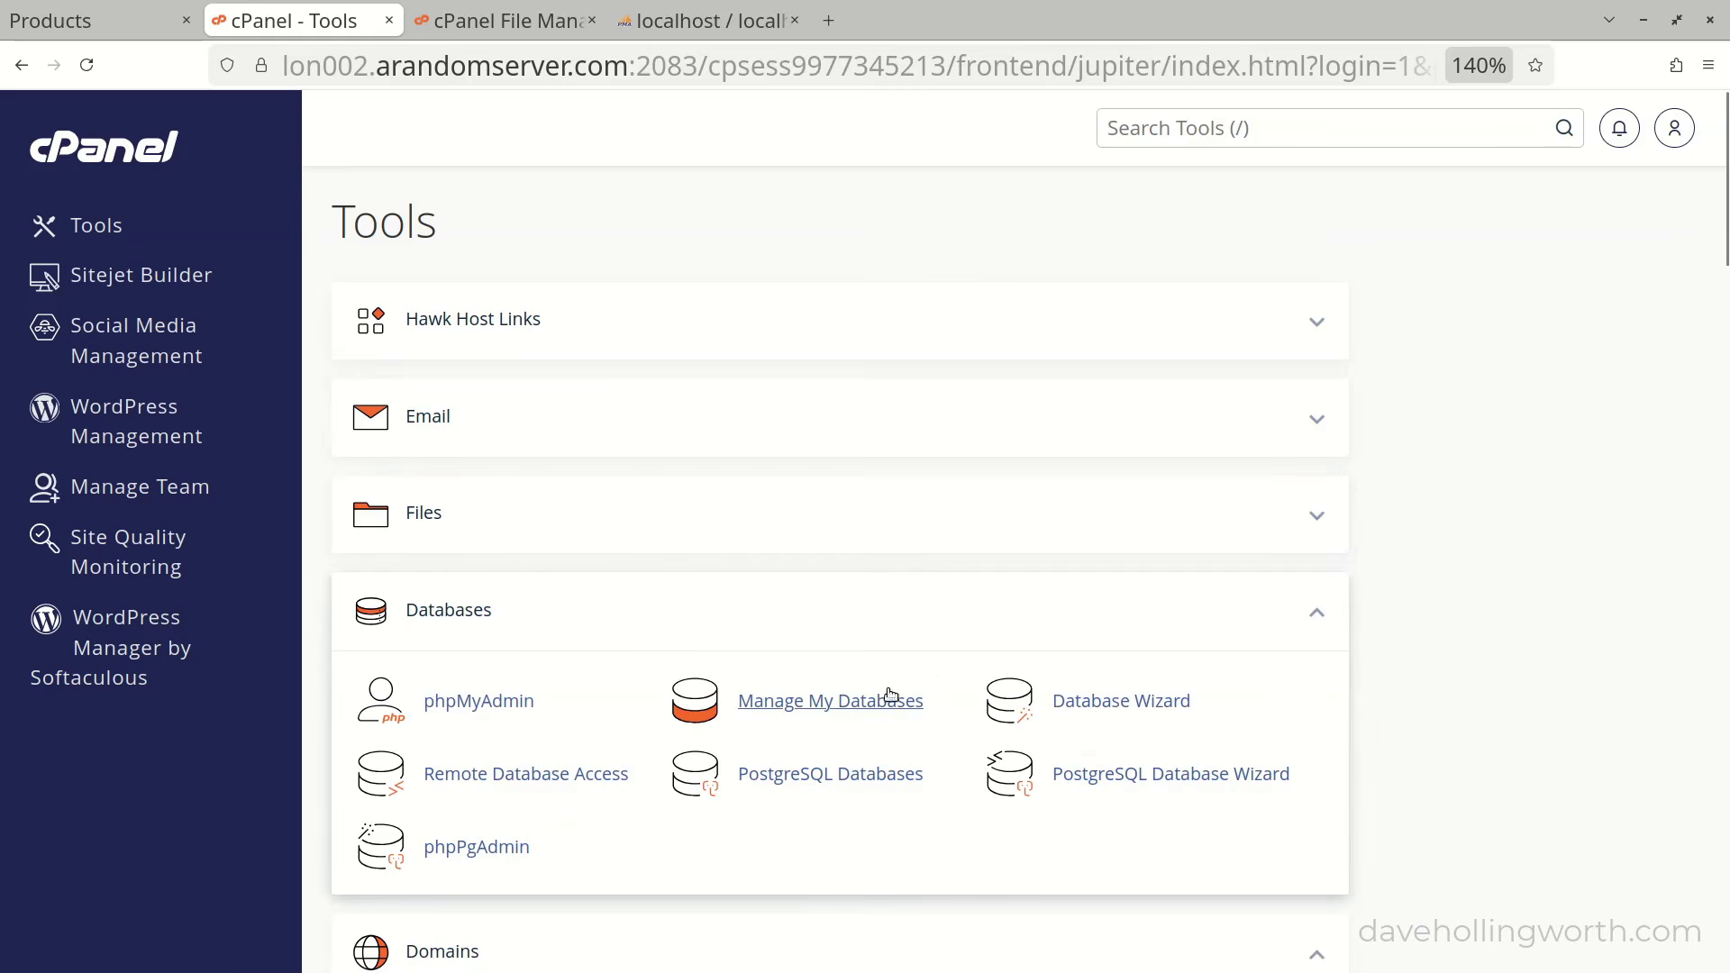
click(833, 712)
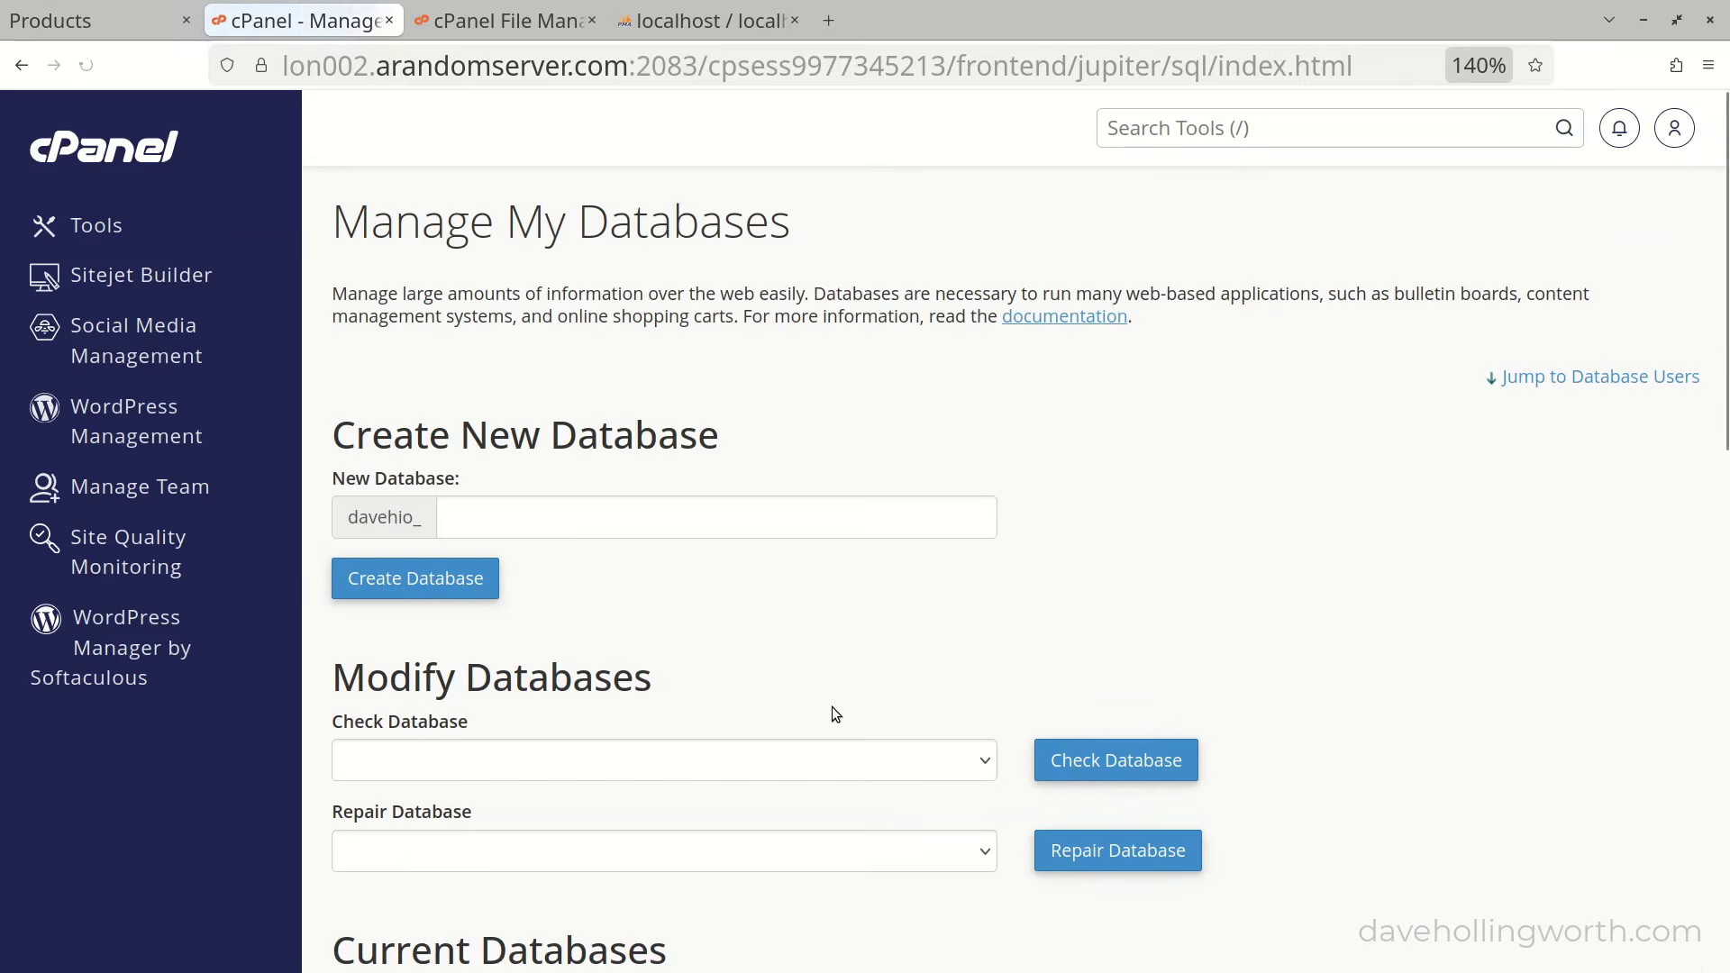
click(656, 515)
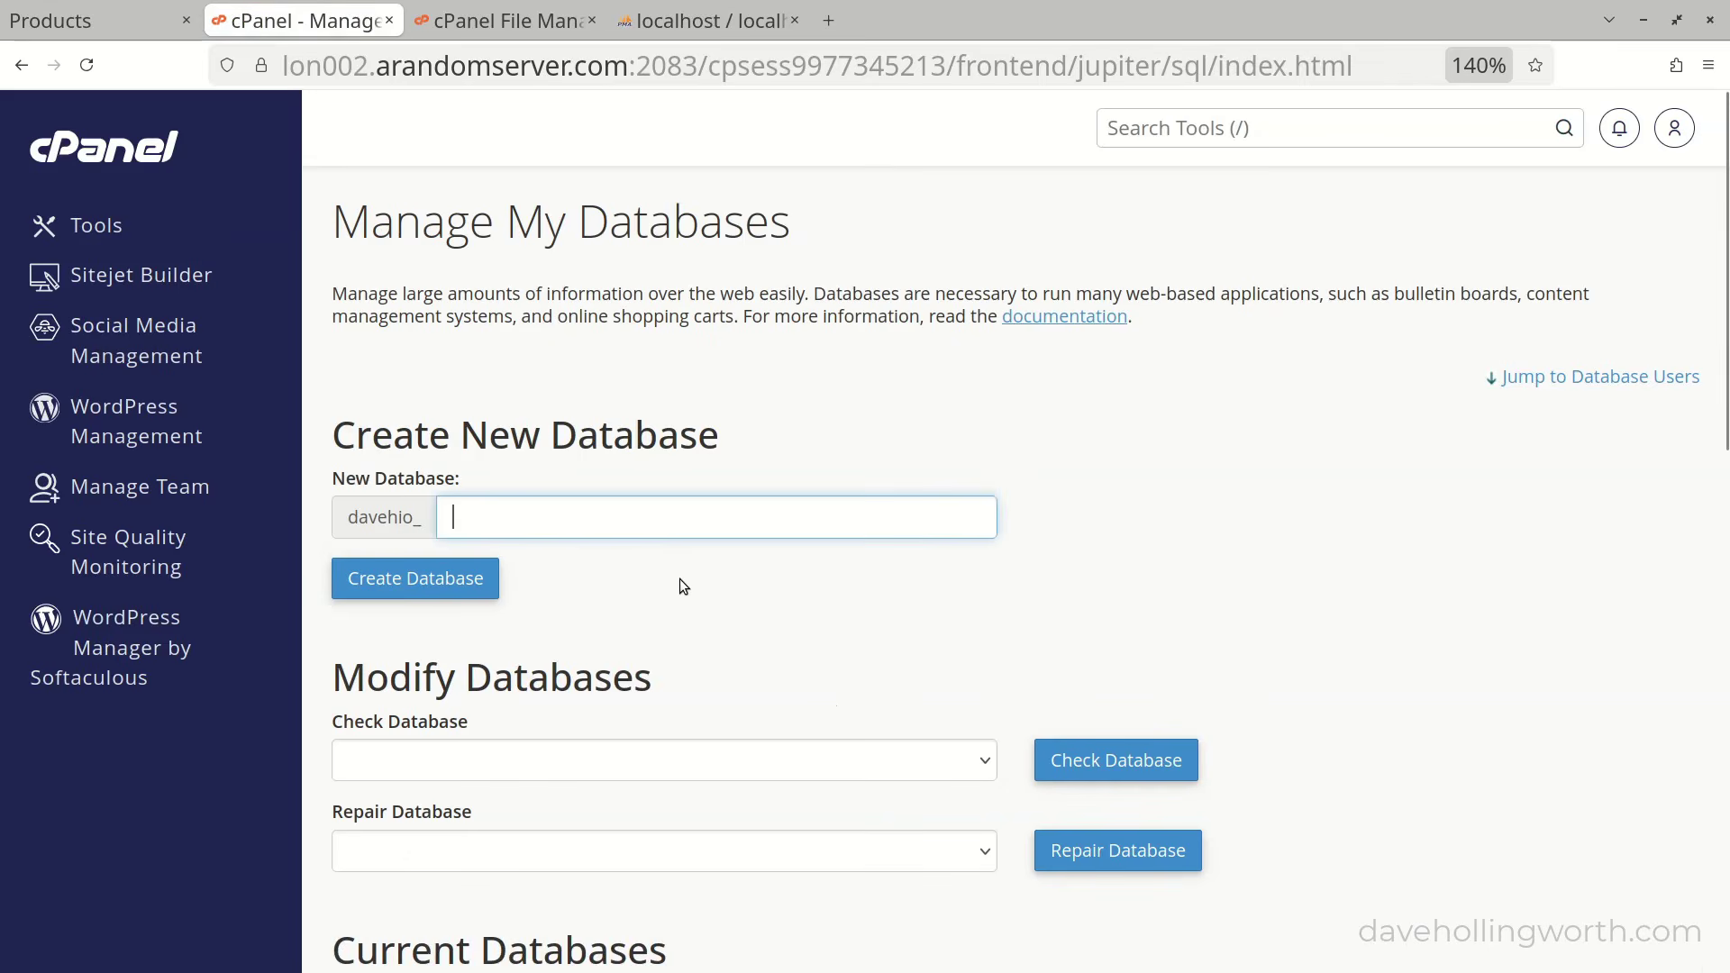
text(shop)
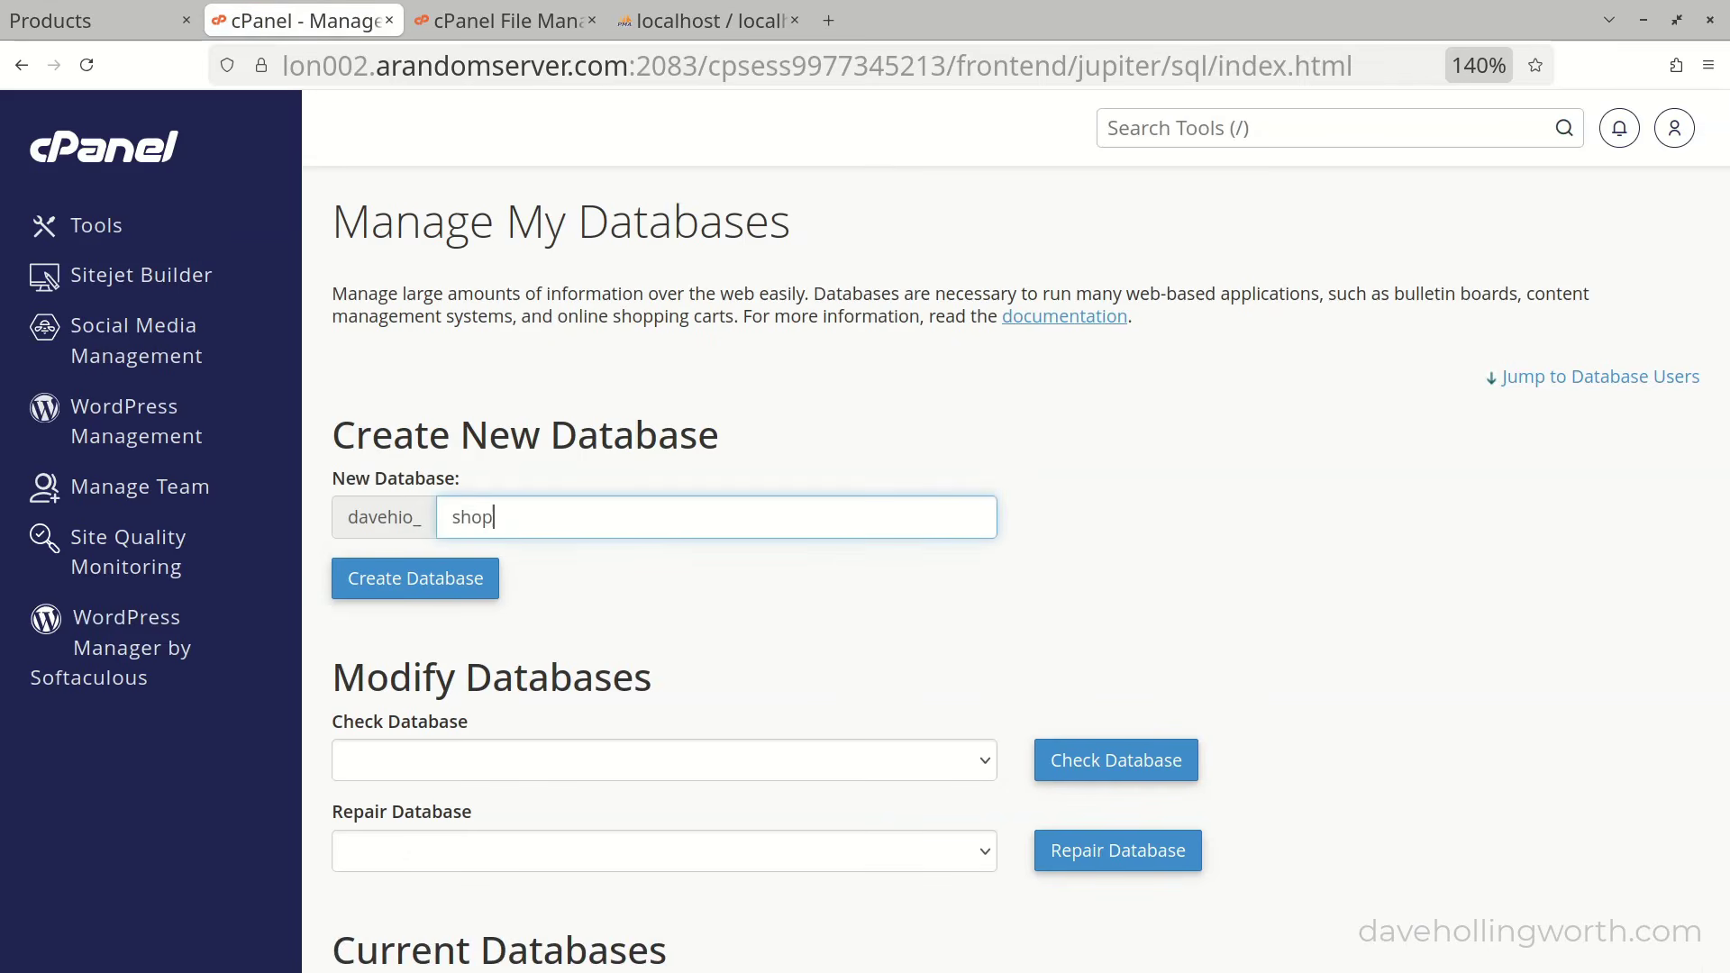
text(_db)
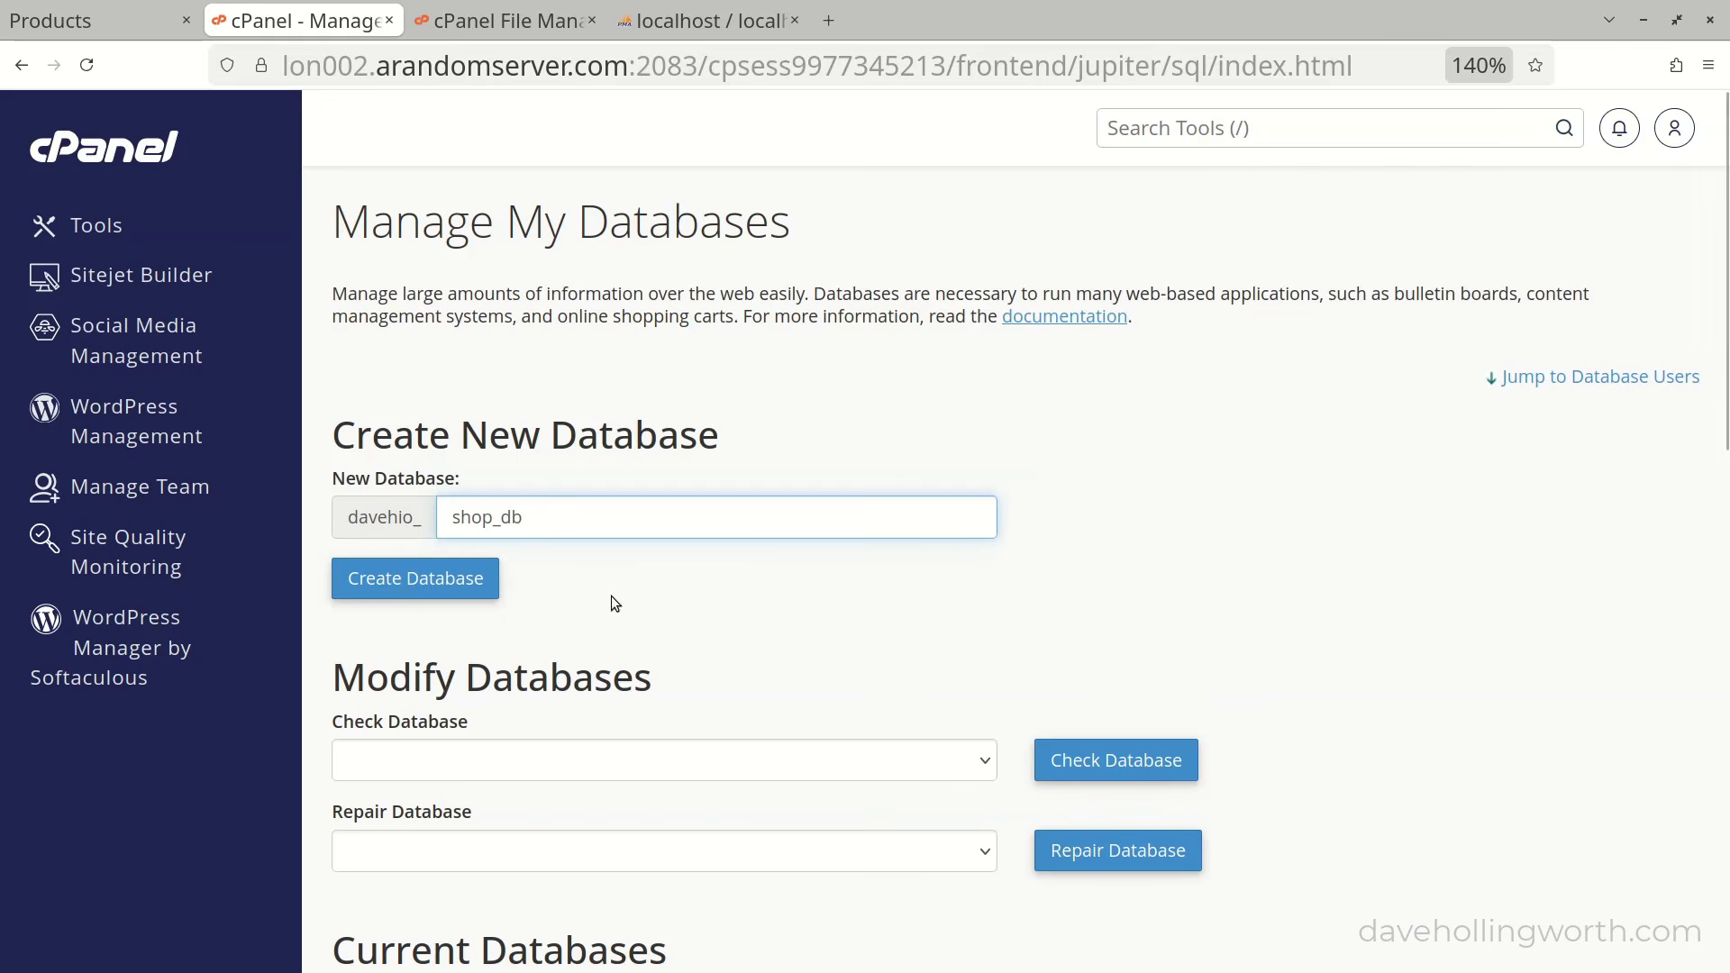
click(426, 591)
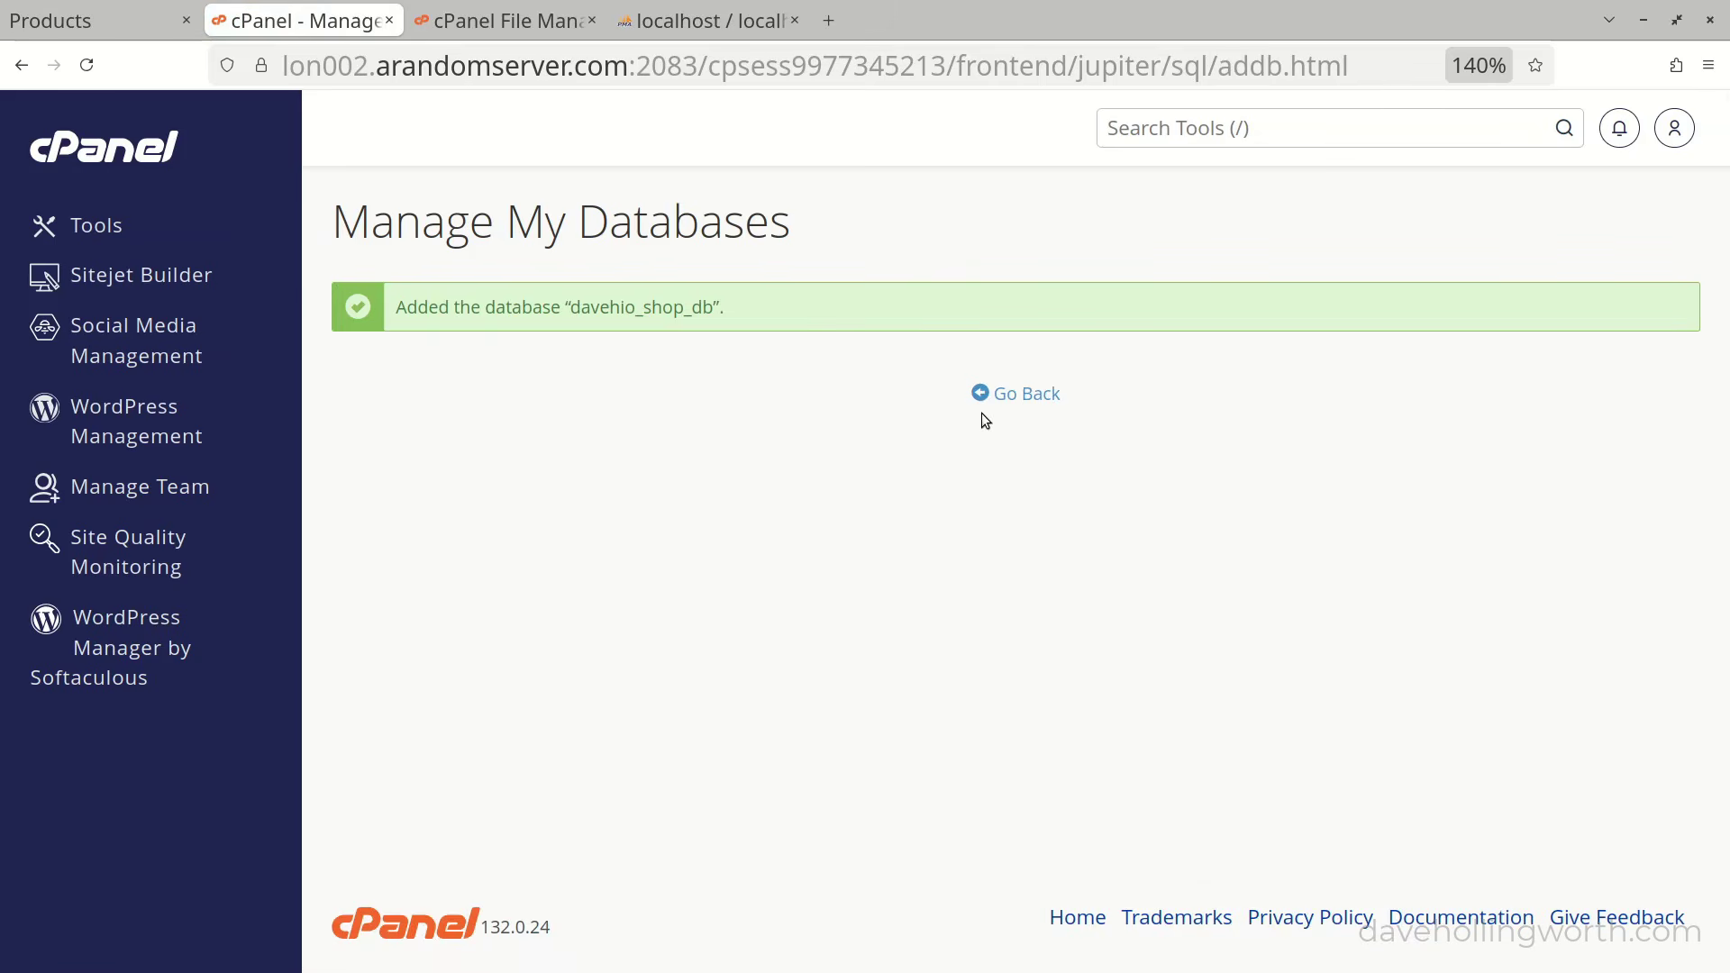
click(1023, 394)
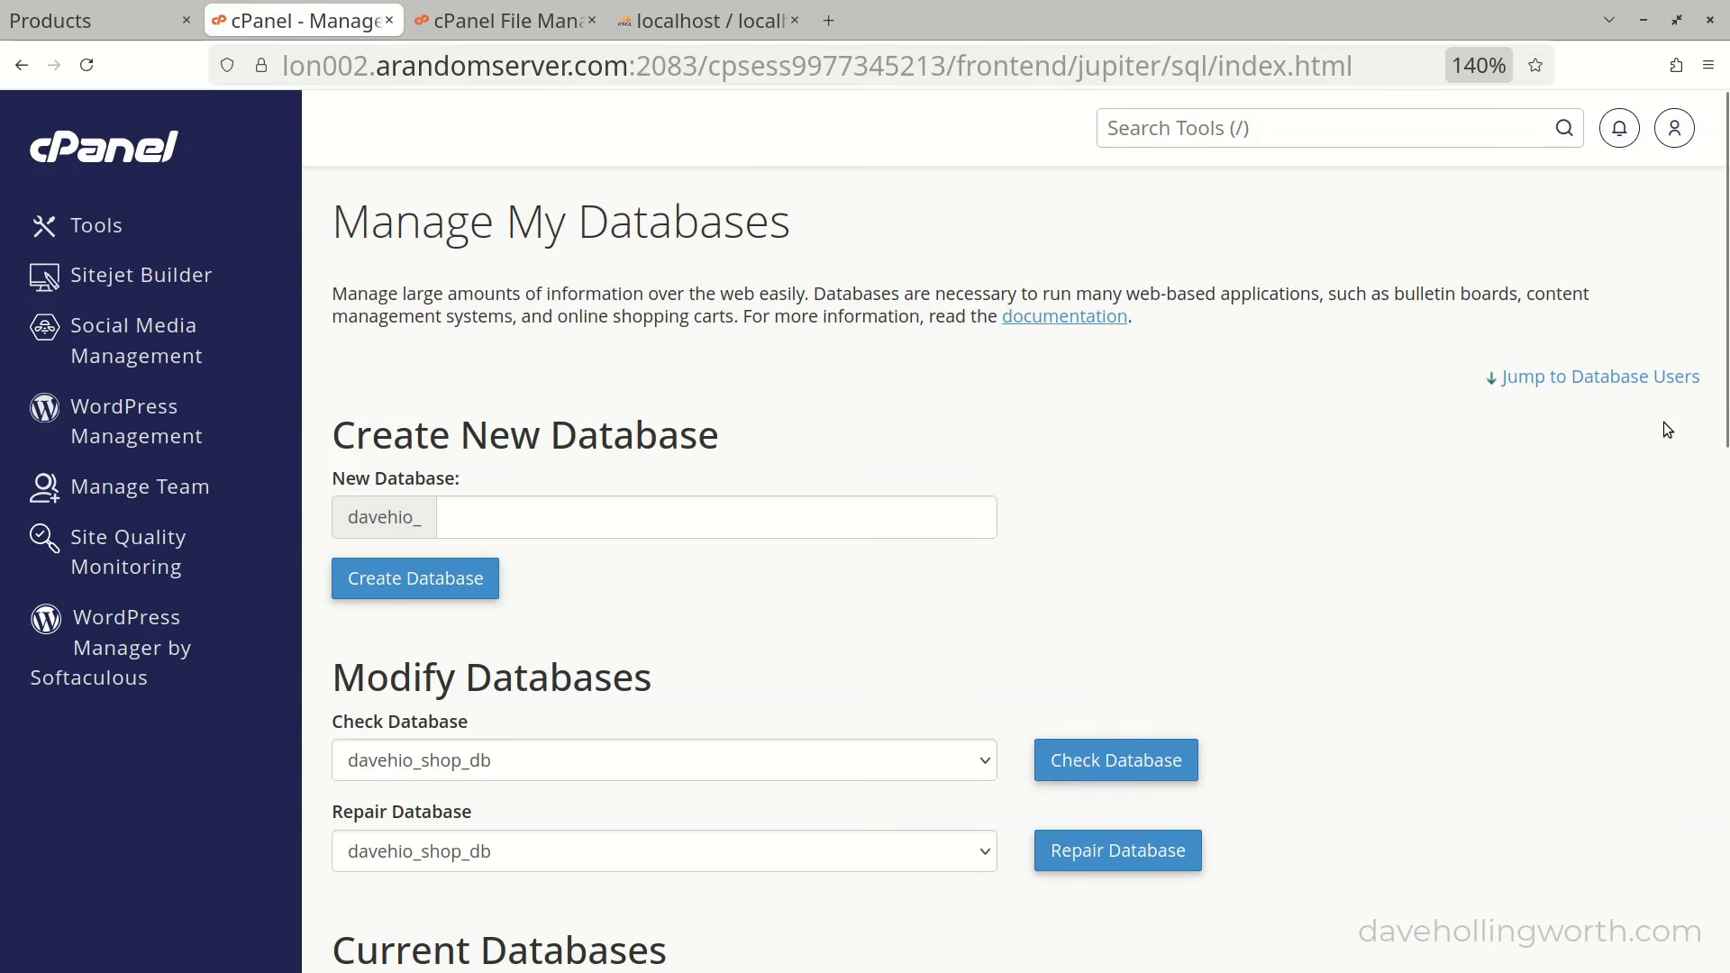
- Create database user shop_db_user after the account prefix, copying and using a generated password, and return to the database overview
drag(1725, 406, 1726, 894)
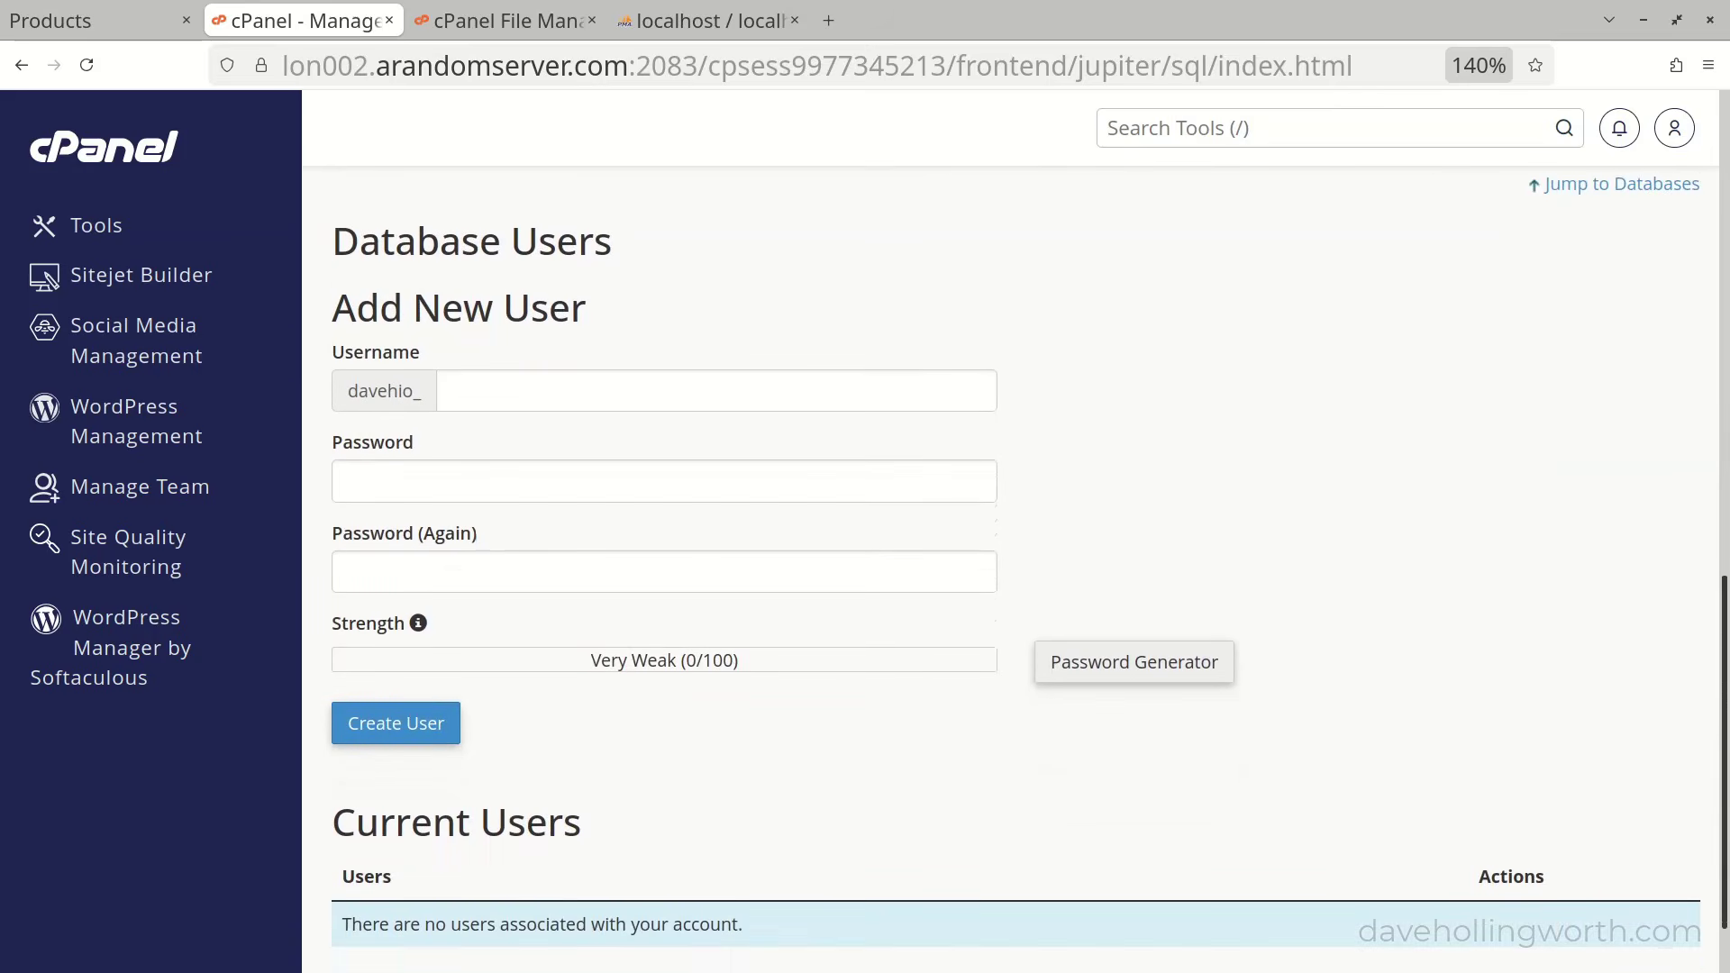
click(631, 396)
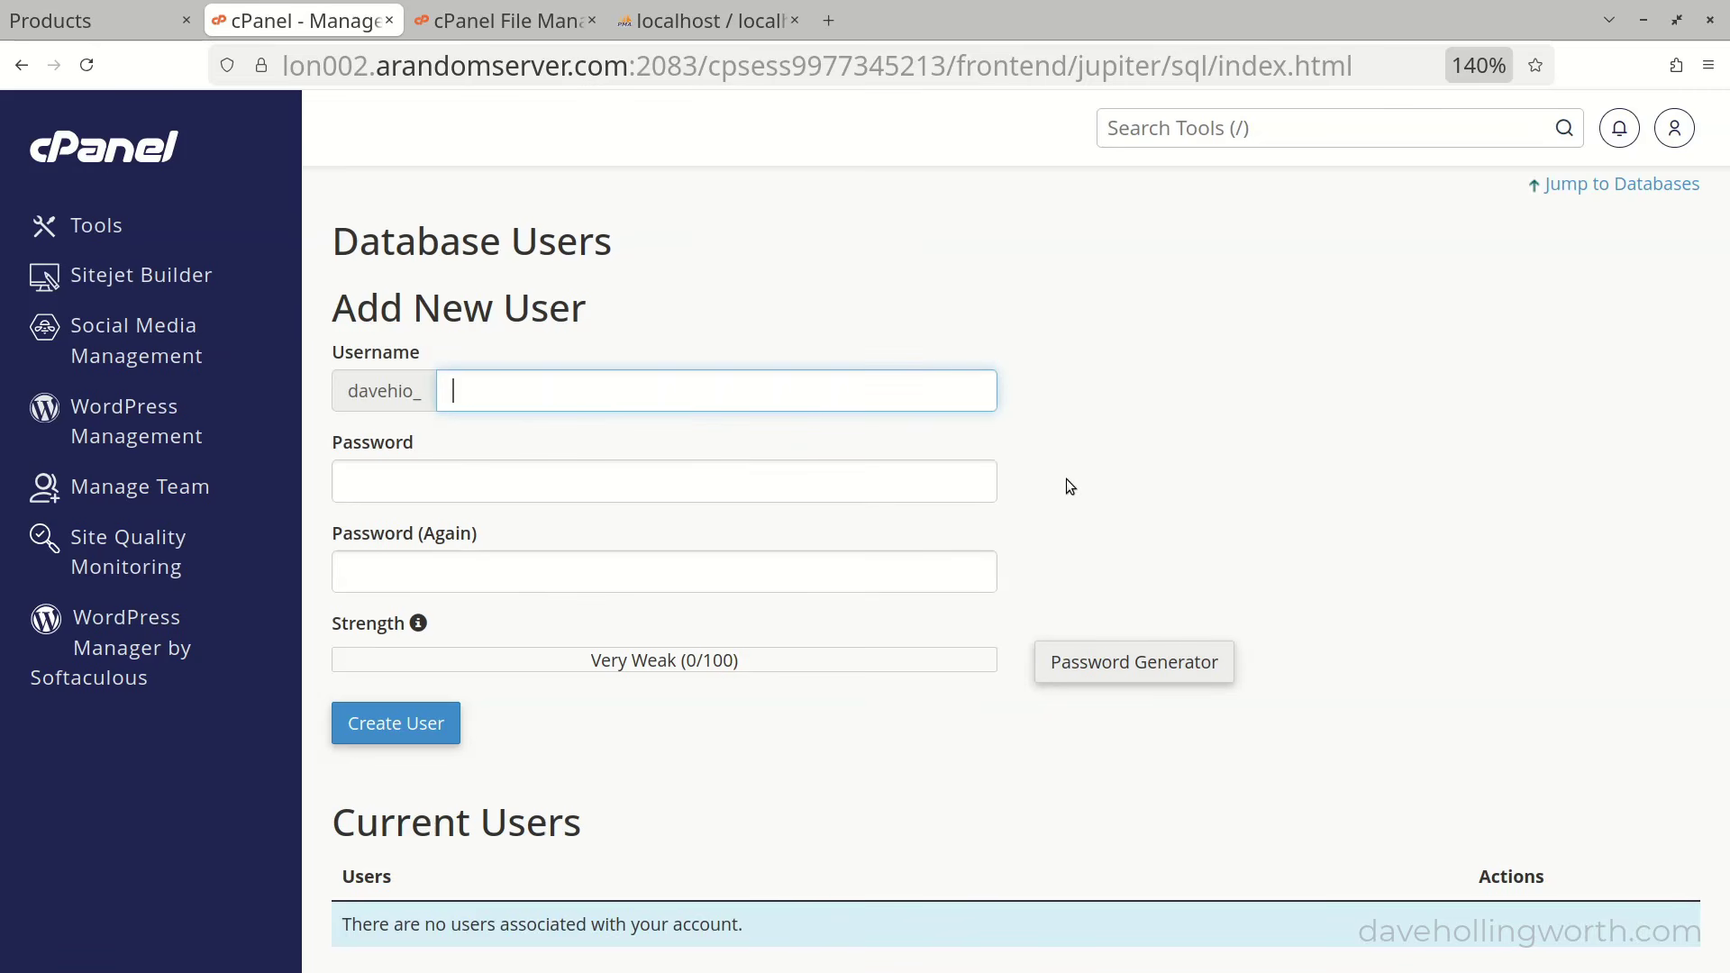
text(shop_db_user)
click(1133, 674)
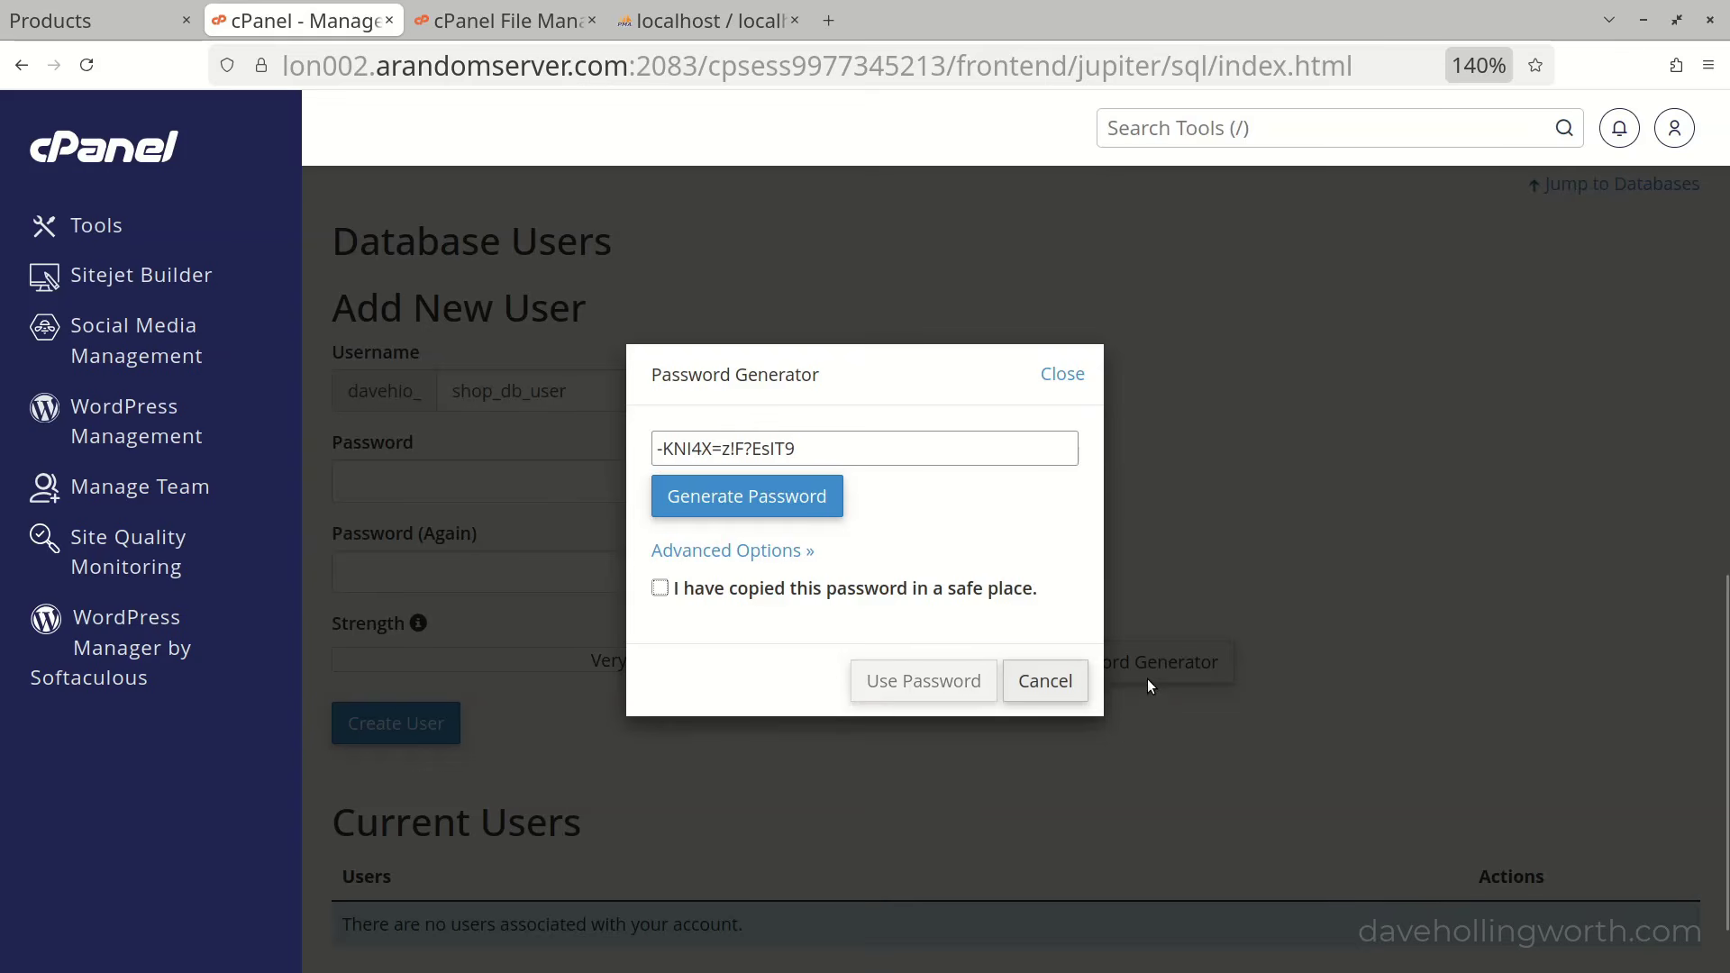
click(860, 460)
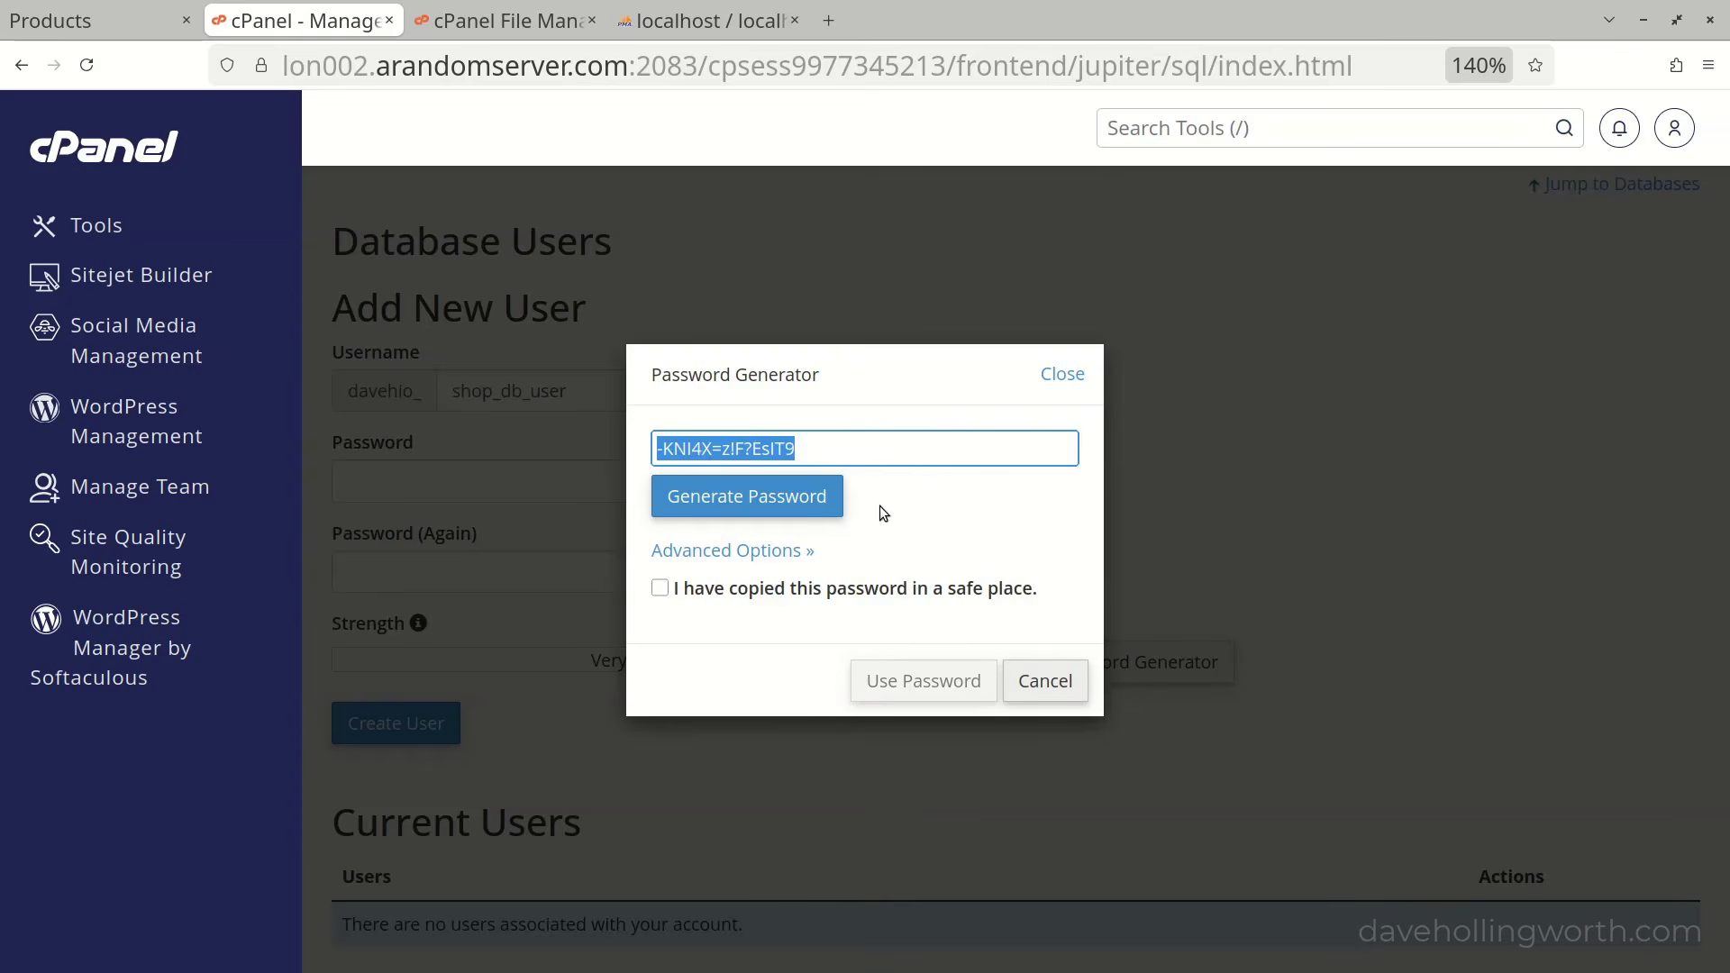
click(661, 588)
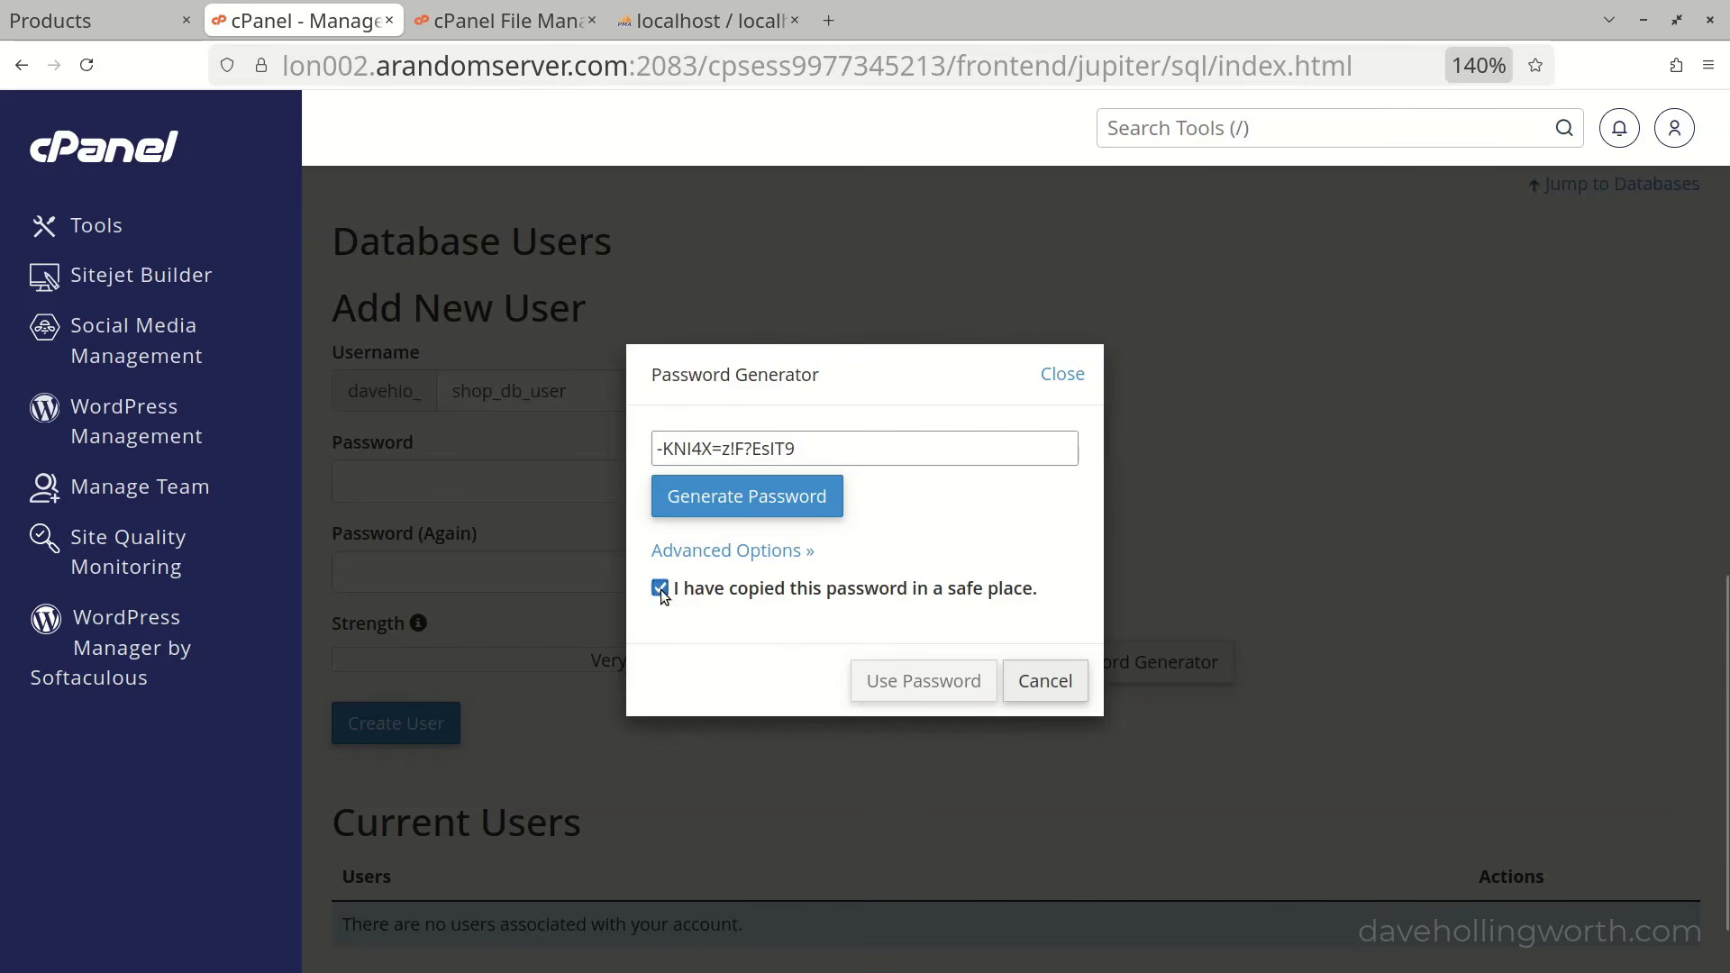
click(924, 686)
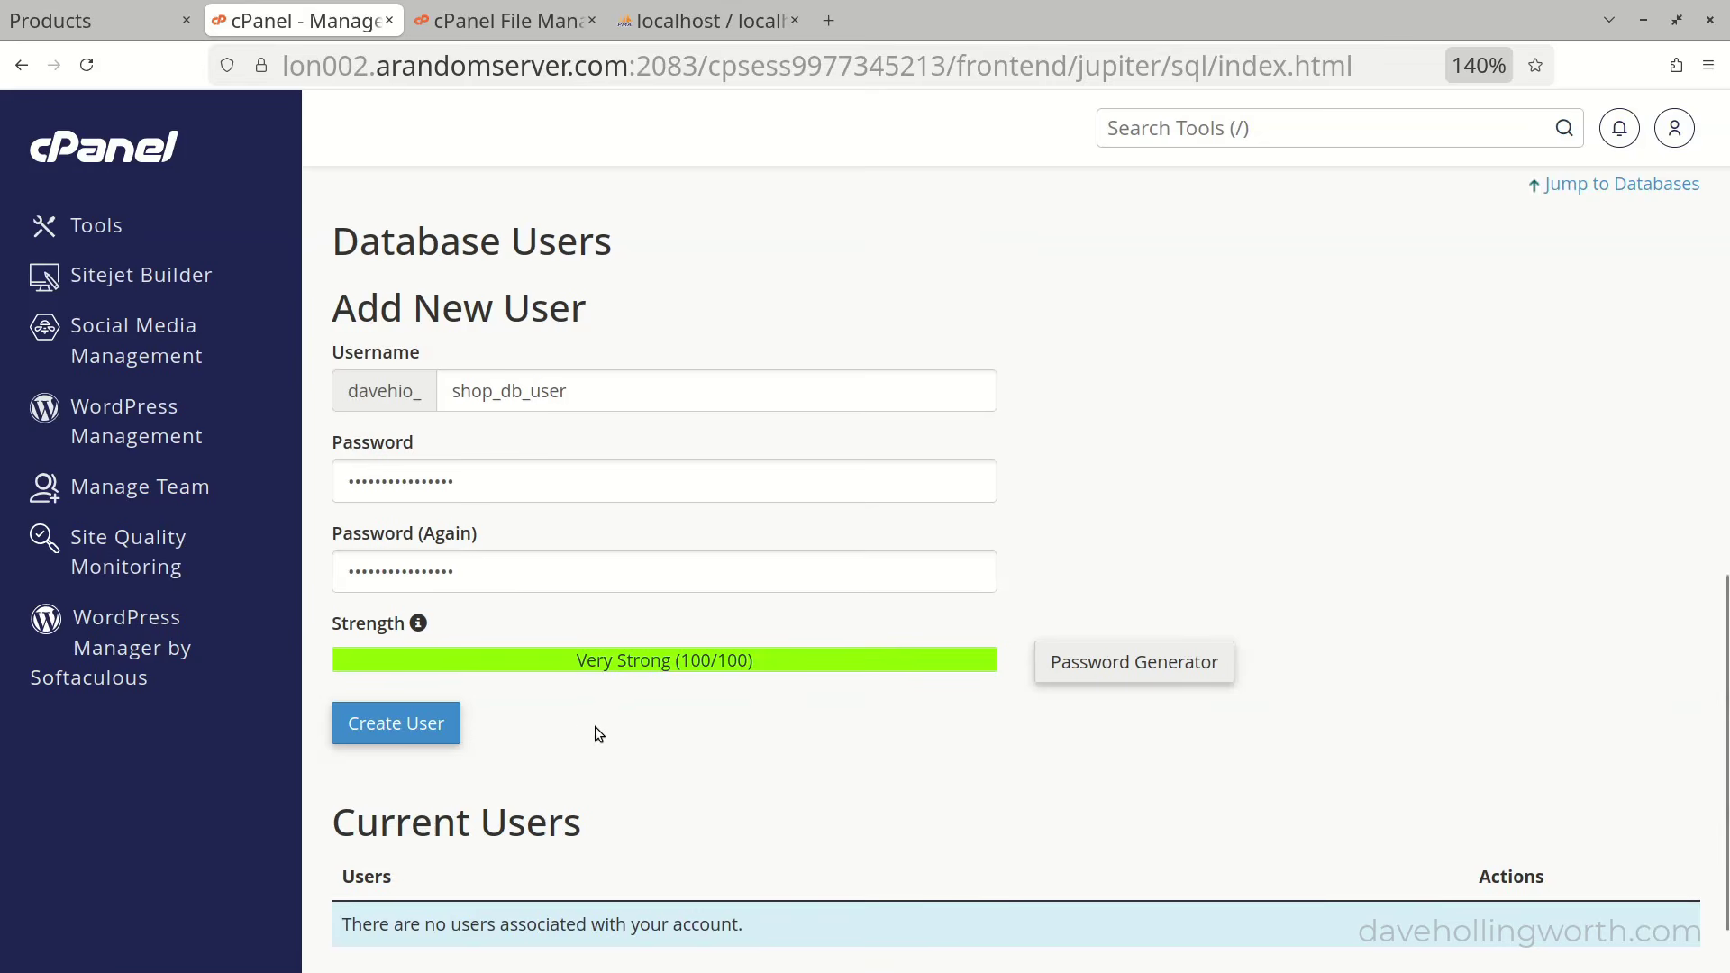
click(398, 737)
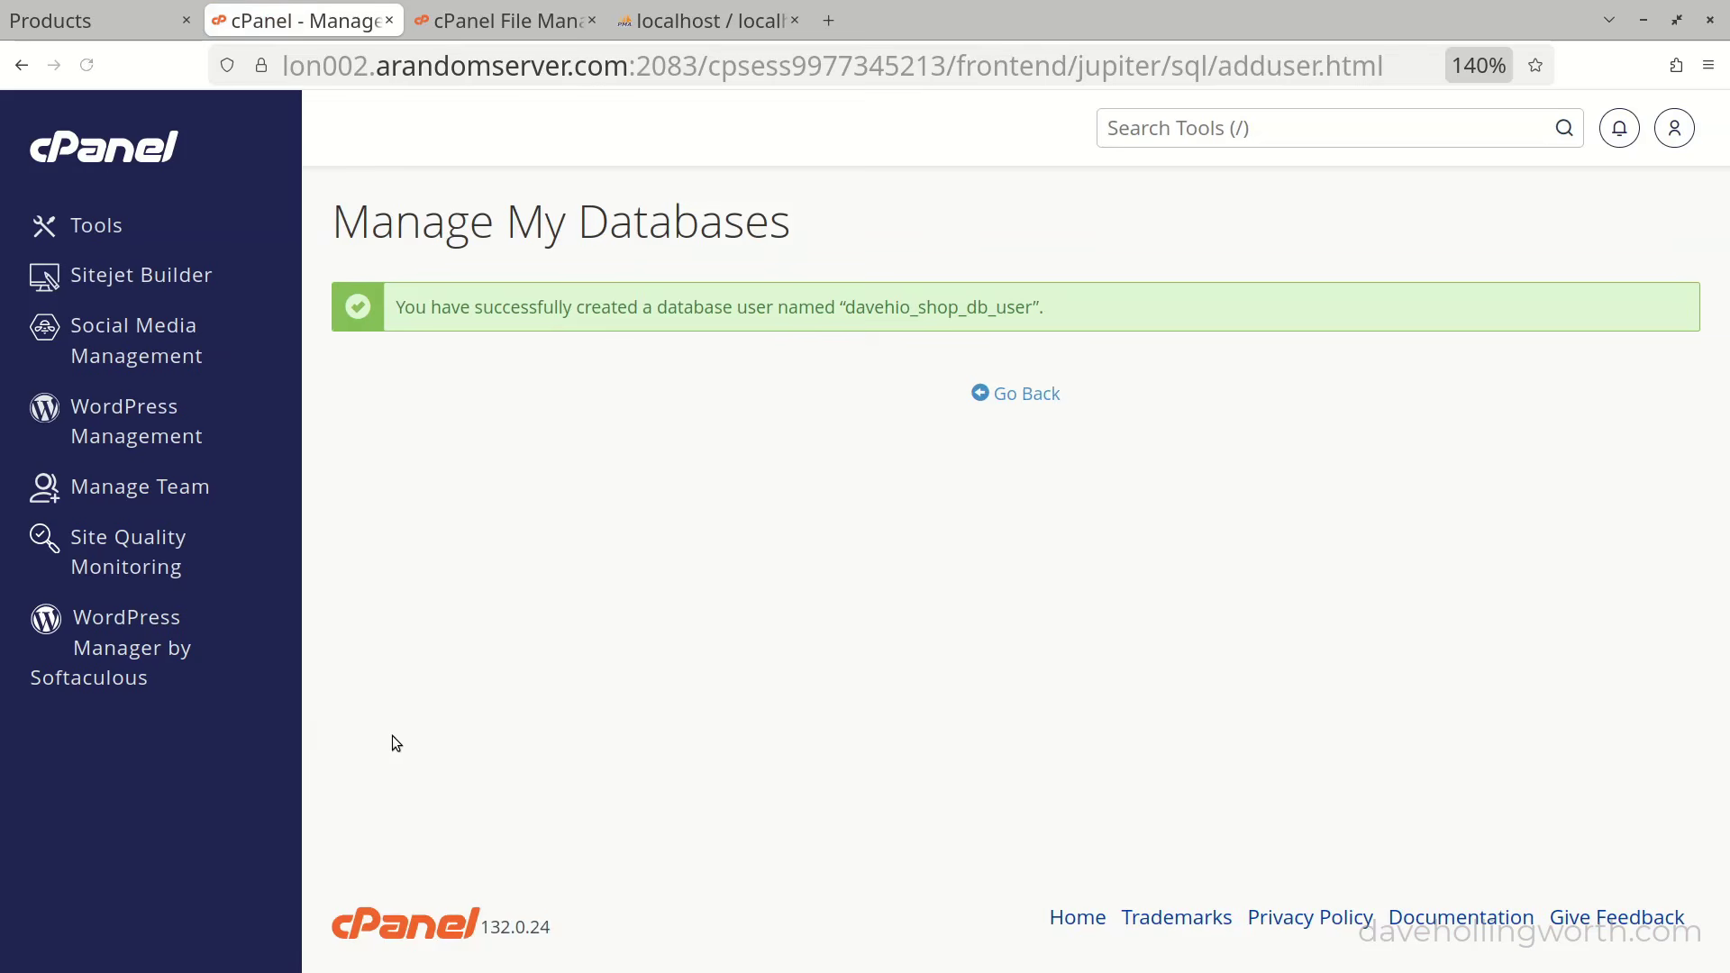
click(1015, 397)
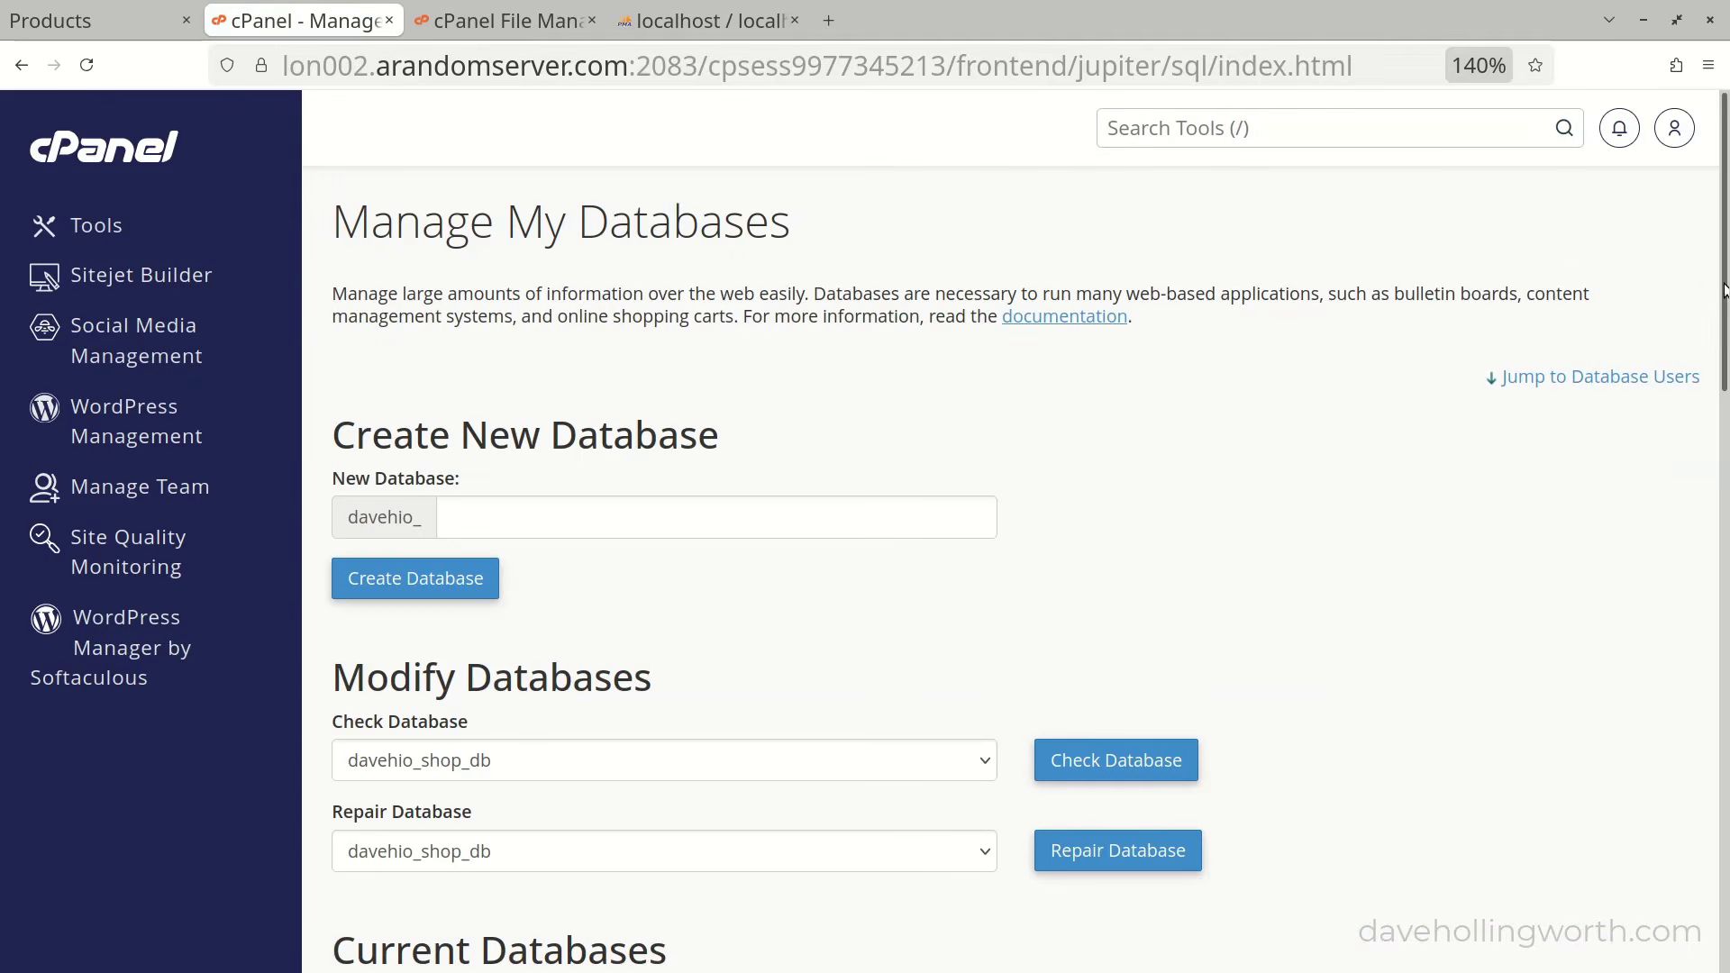
- Add the prefixed shop_db_user to the prefixed shop_db database with ALL PRIVILEGES, save the changes and return to the overview
scroll(1706, 300, down, 8)
scroll(1015, 559, down, 10)
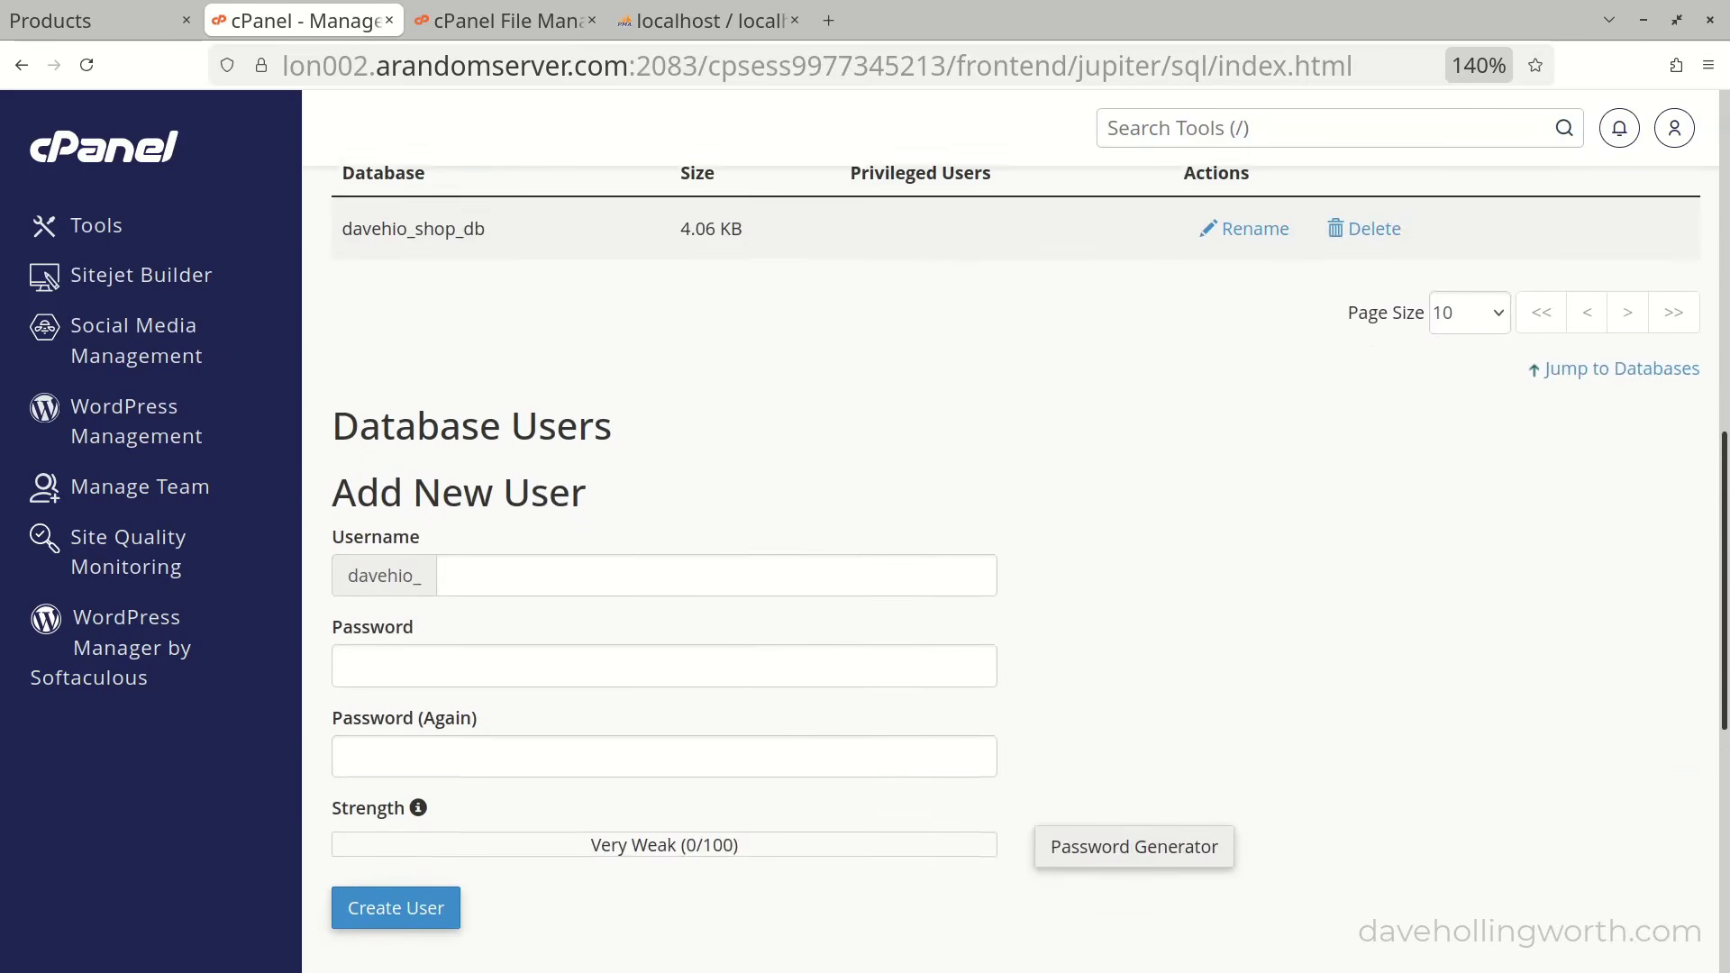
scroll(1381, 825, down, 1)
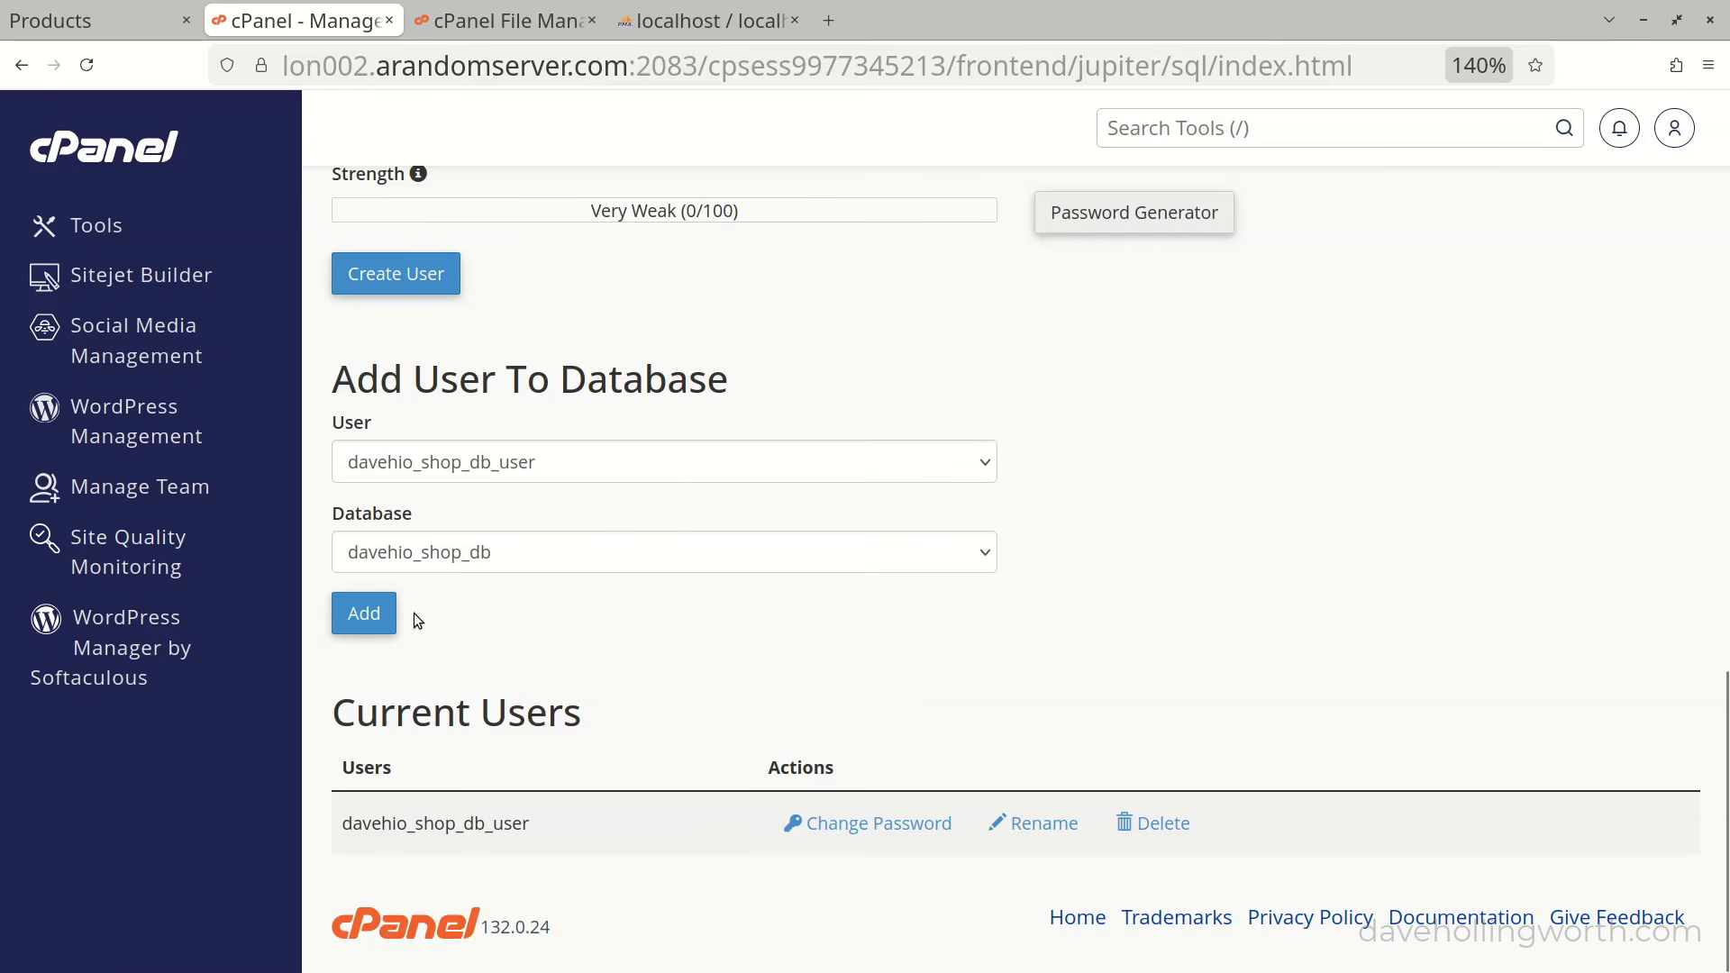
click(363, 617)
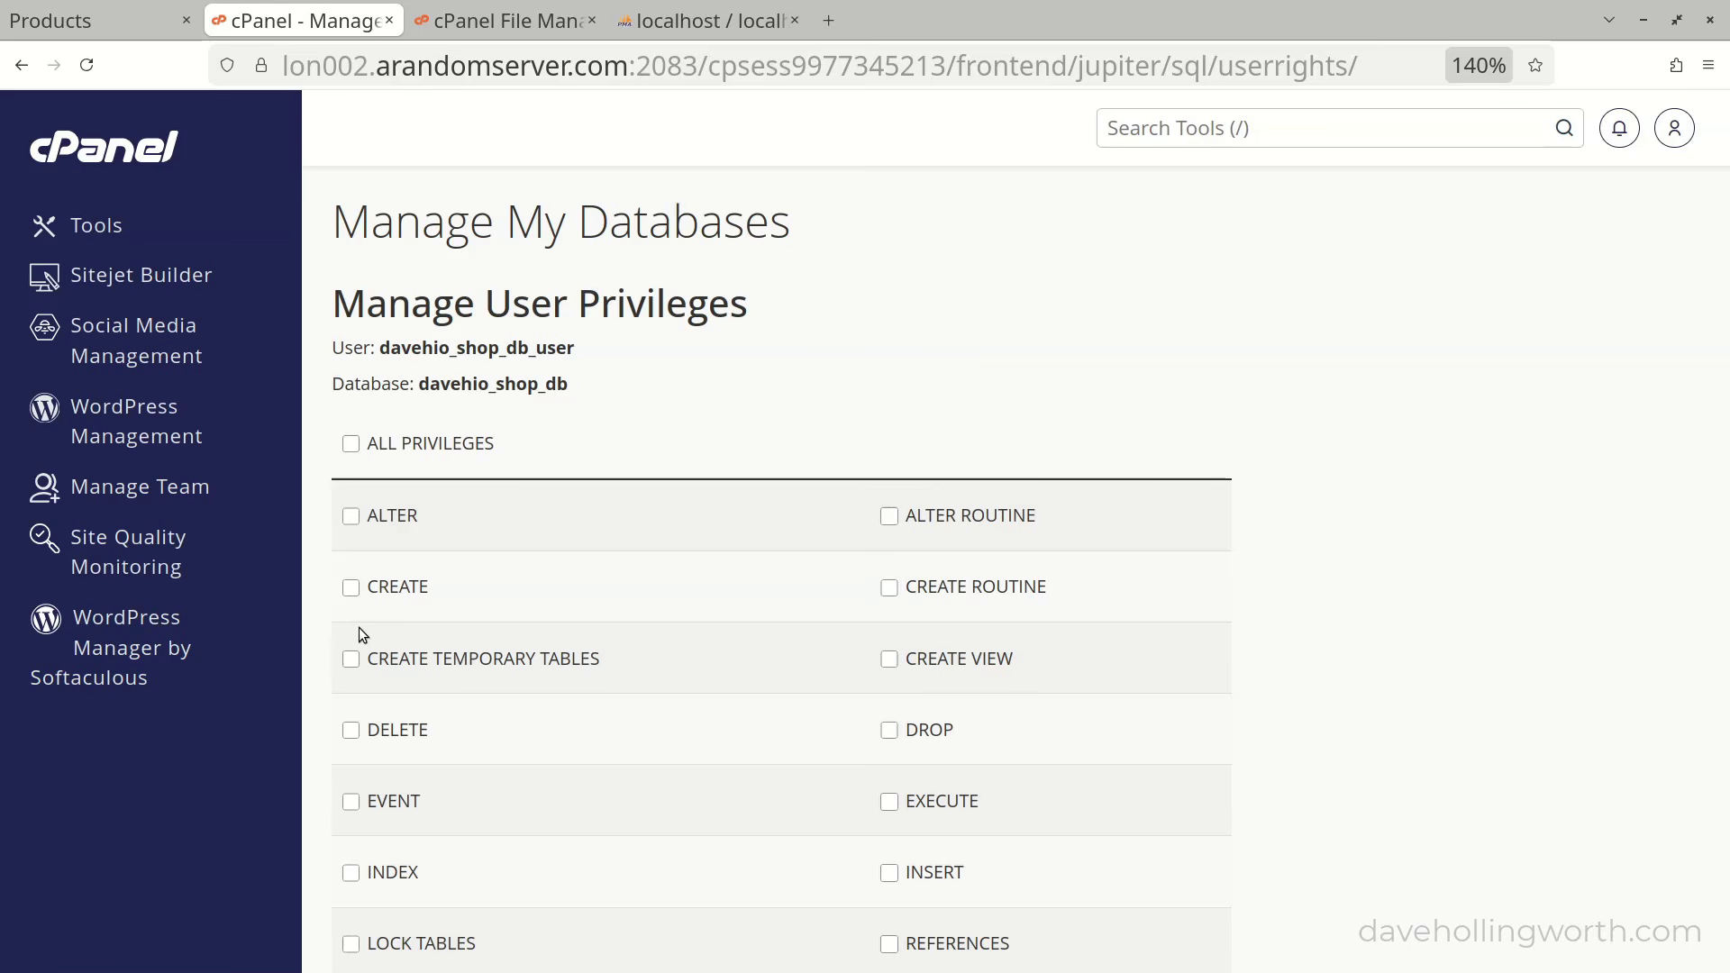
click(350, 444)
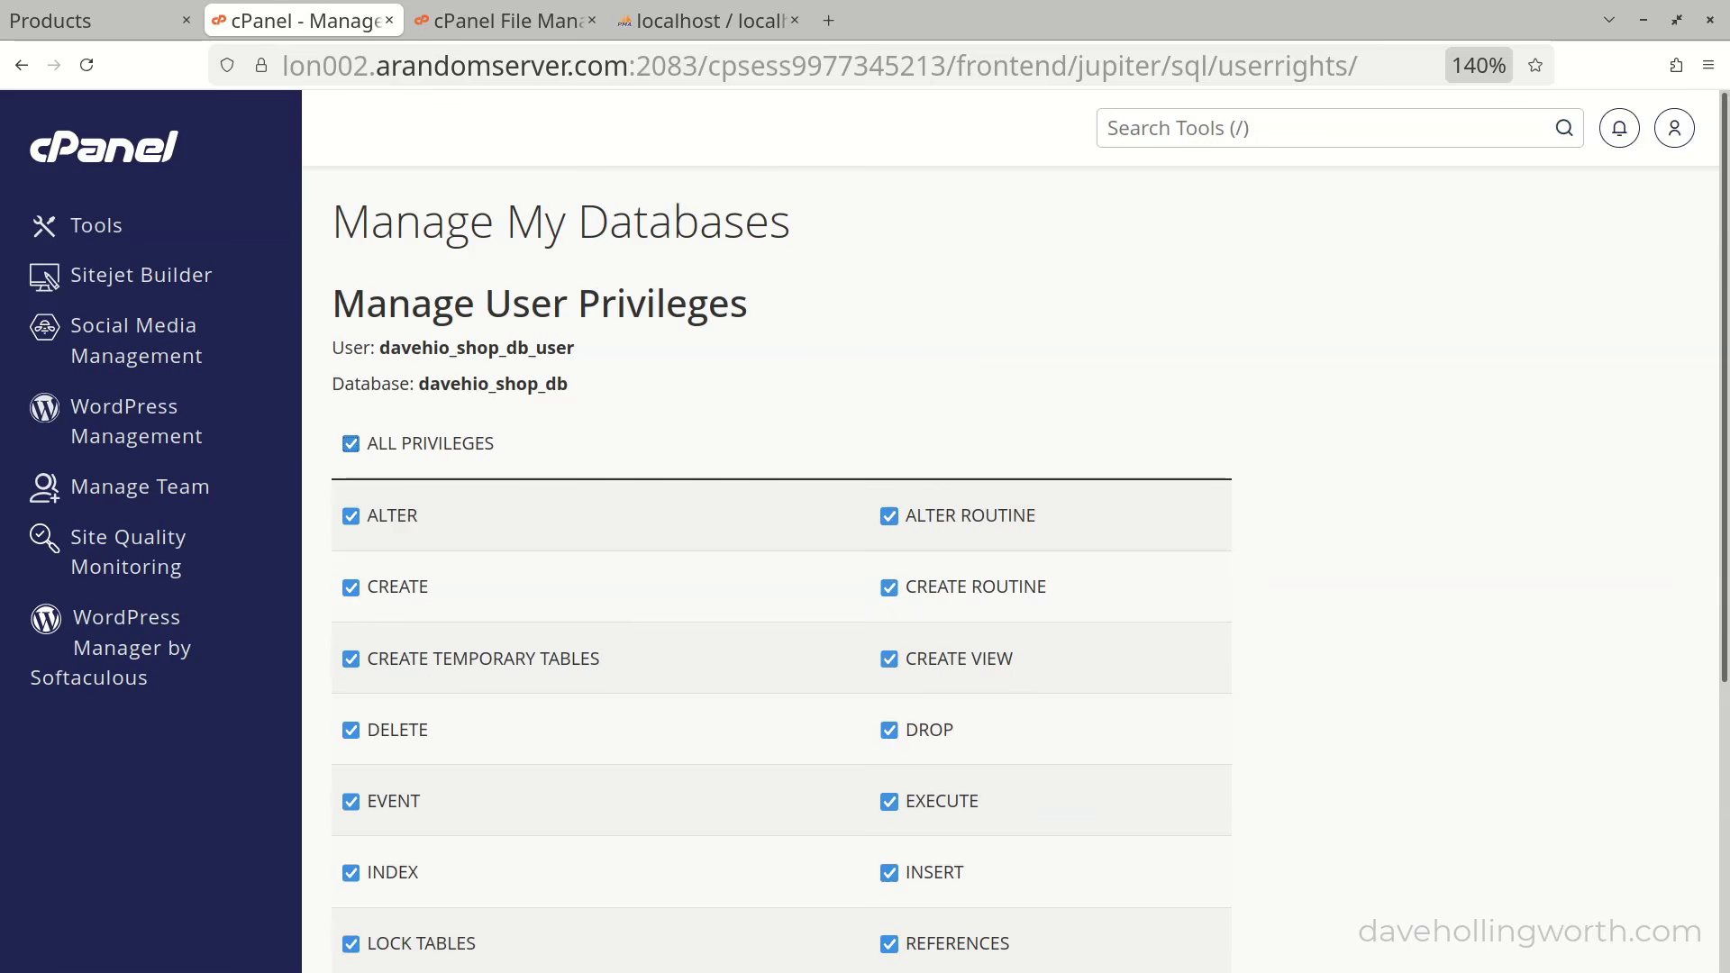
scroll(1693, 815, down, 4)
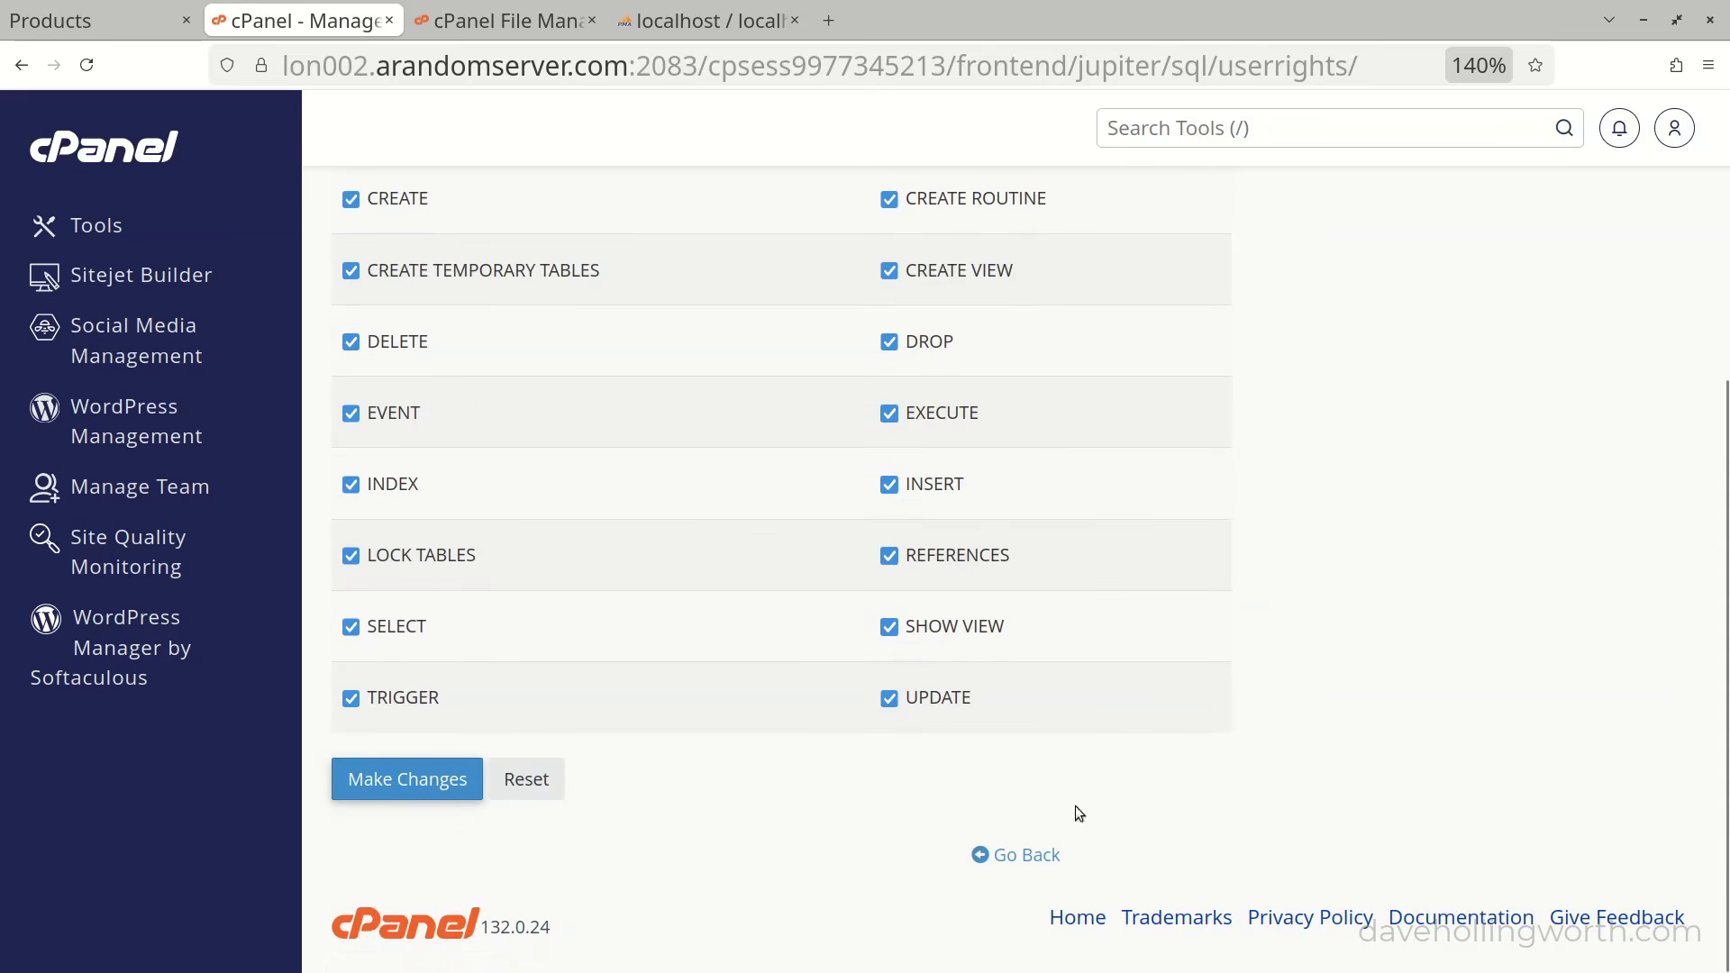
click(408, 784)
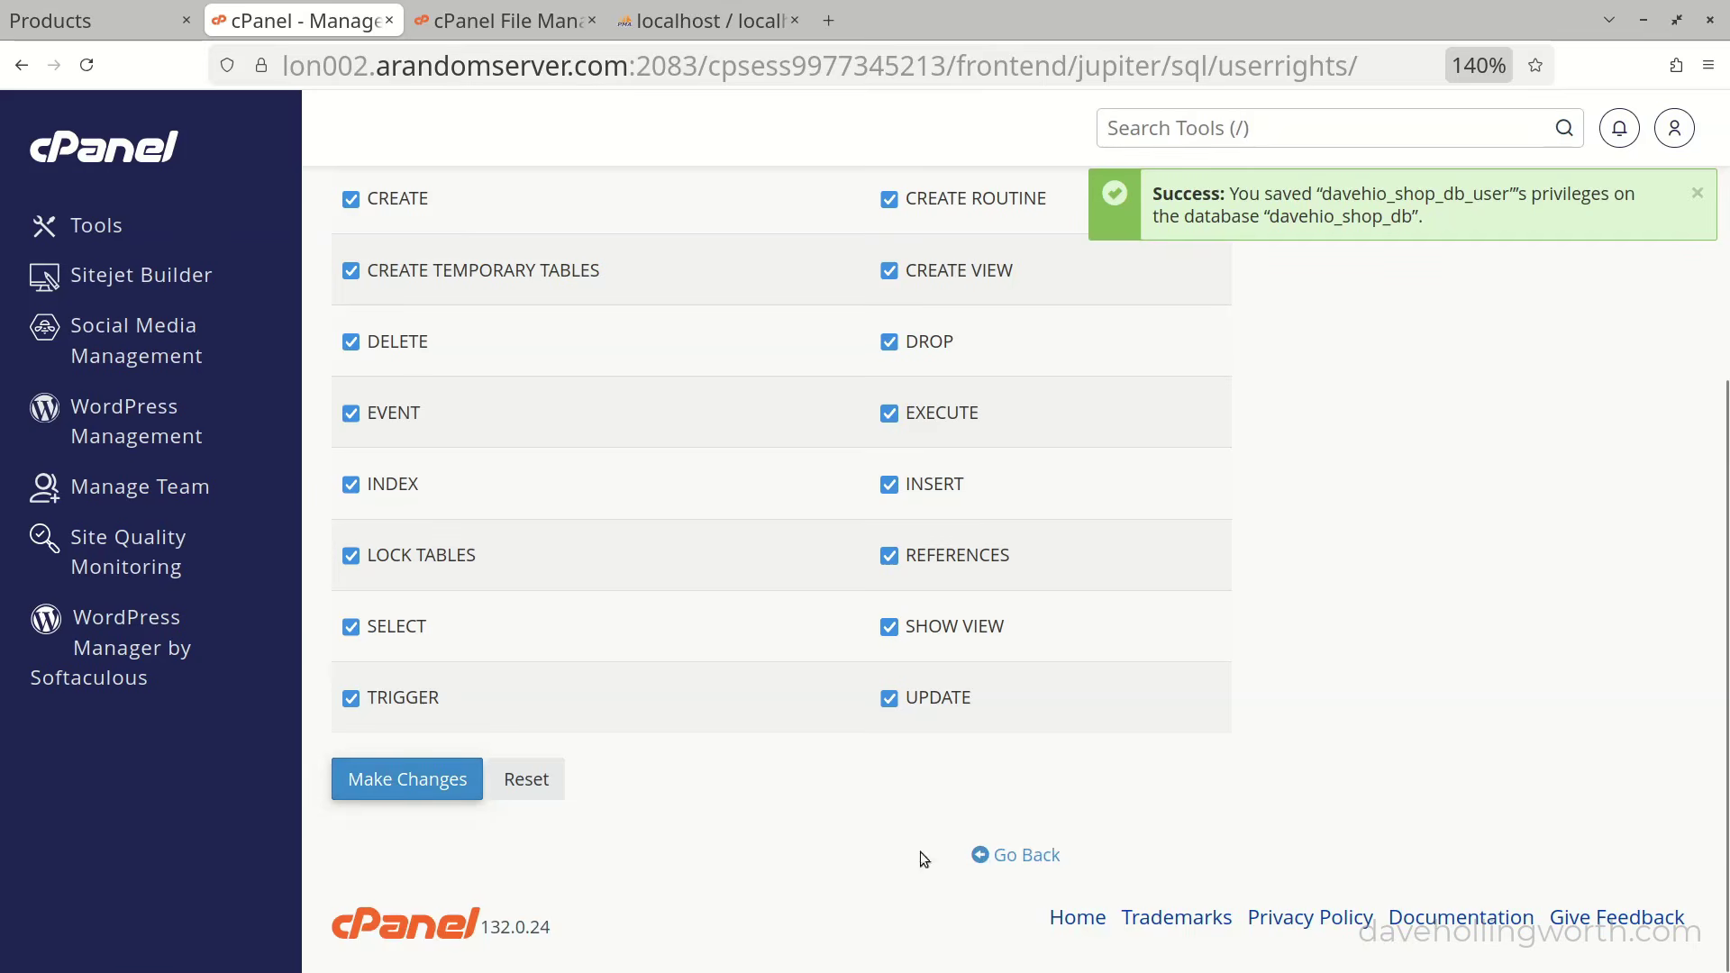
click(1009, 855)
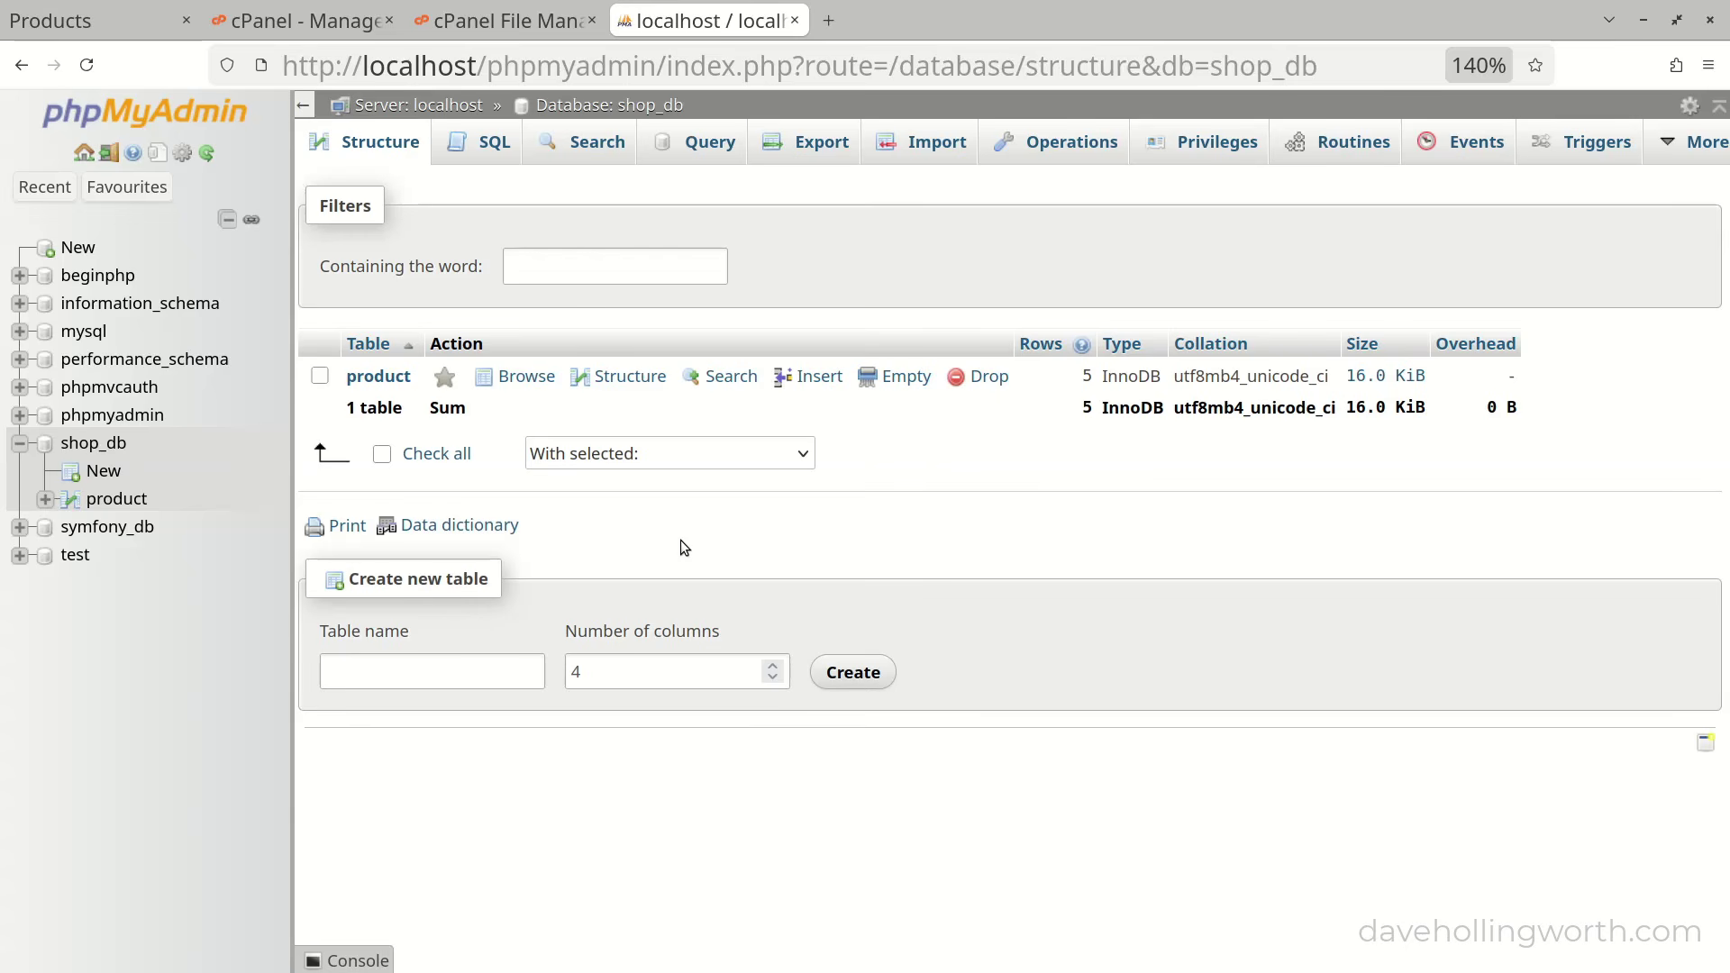
- Export the local shop_db database with the Quick method in SQL format and review the resulting shop_db.sql dump
click(844, 158)
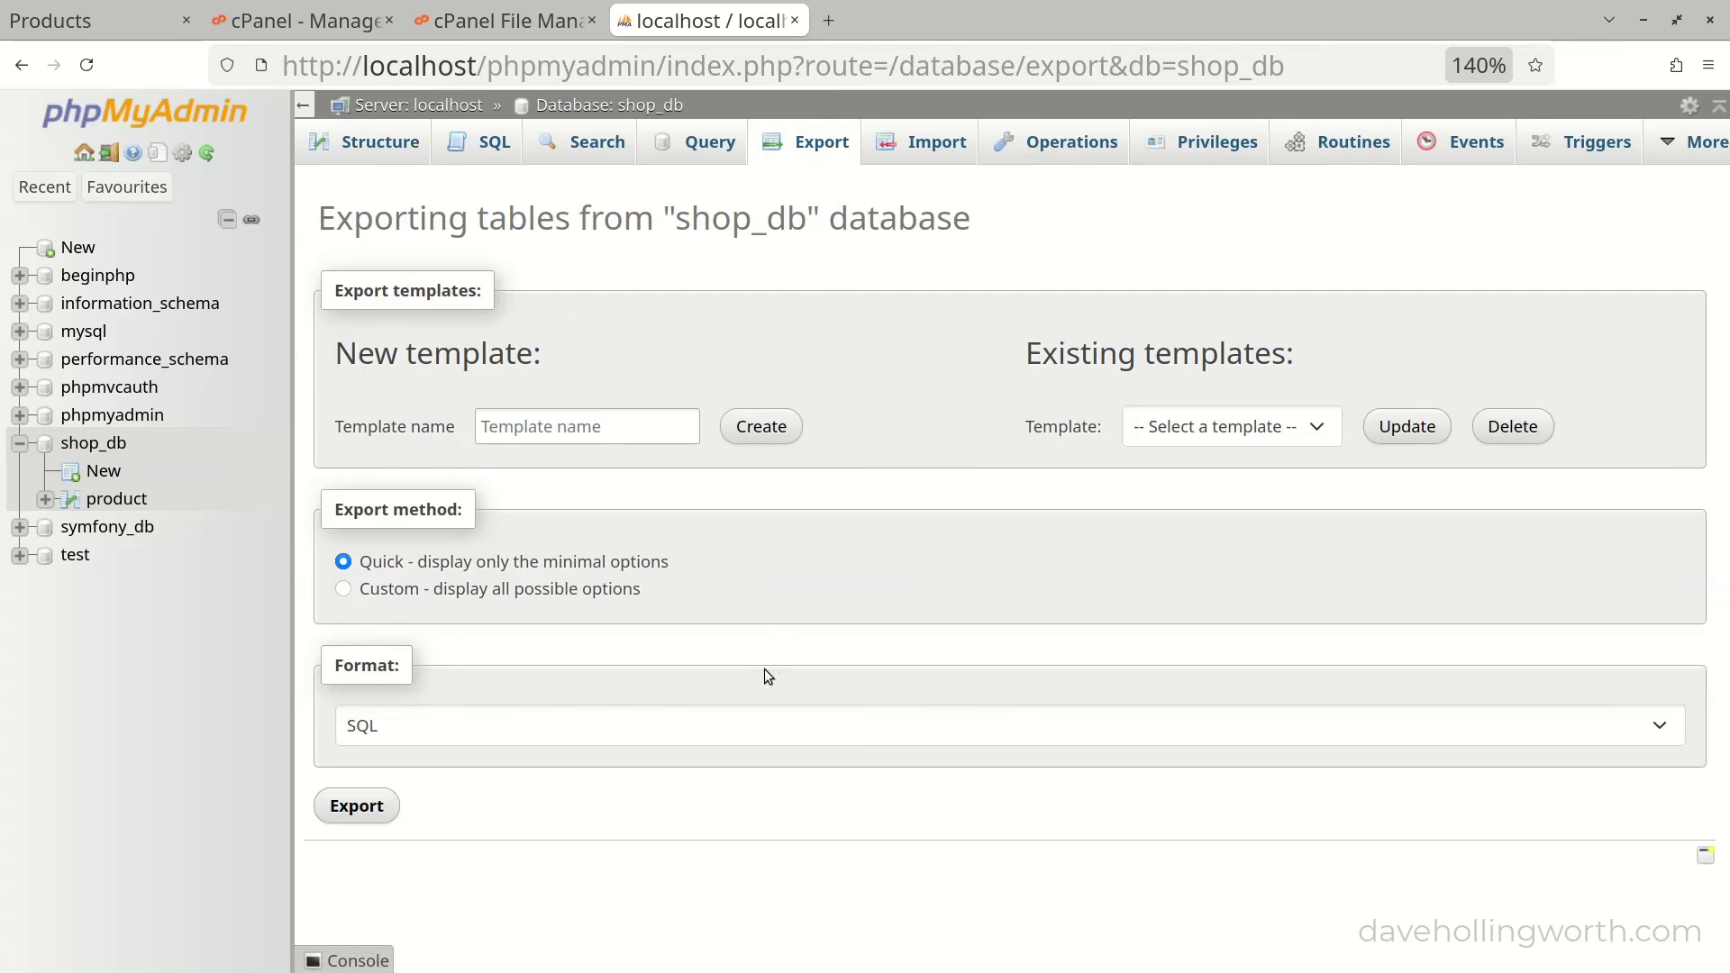
click(359, 818)
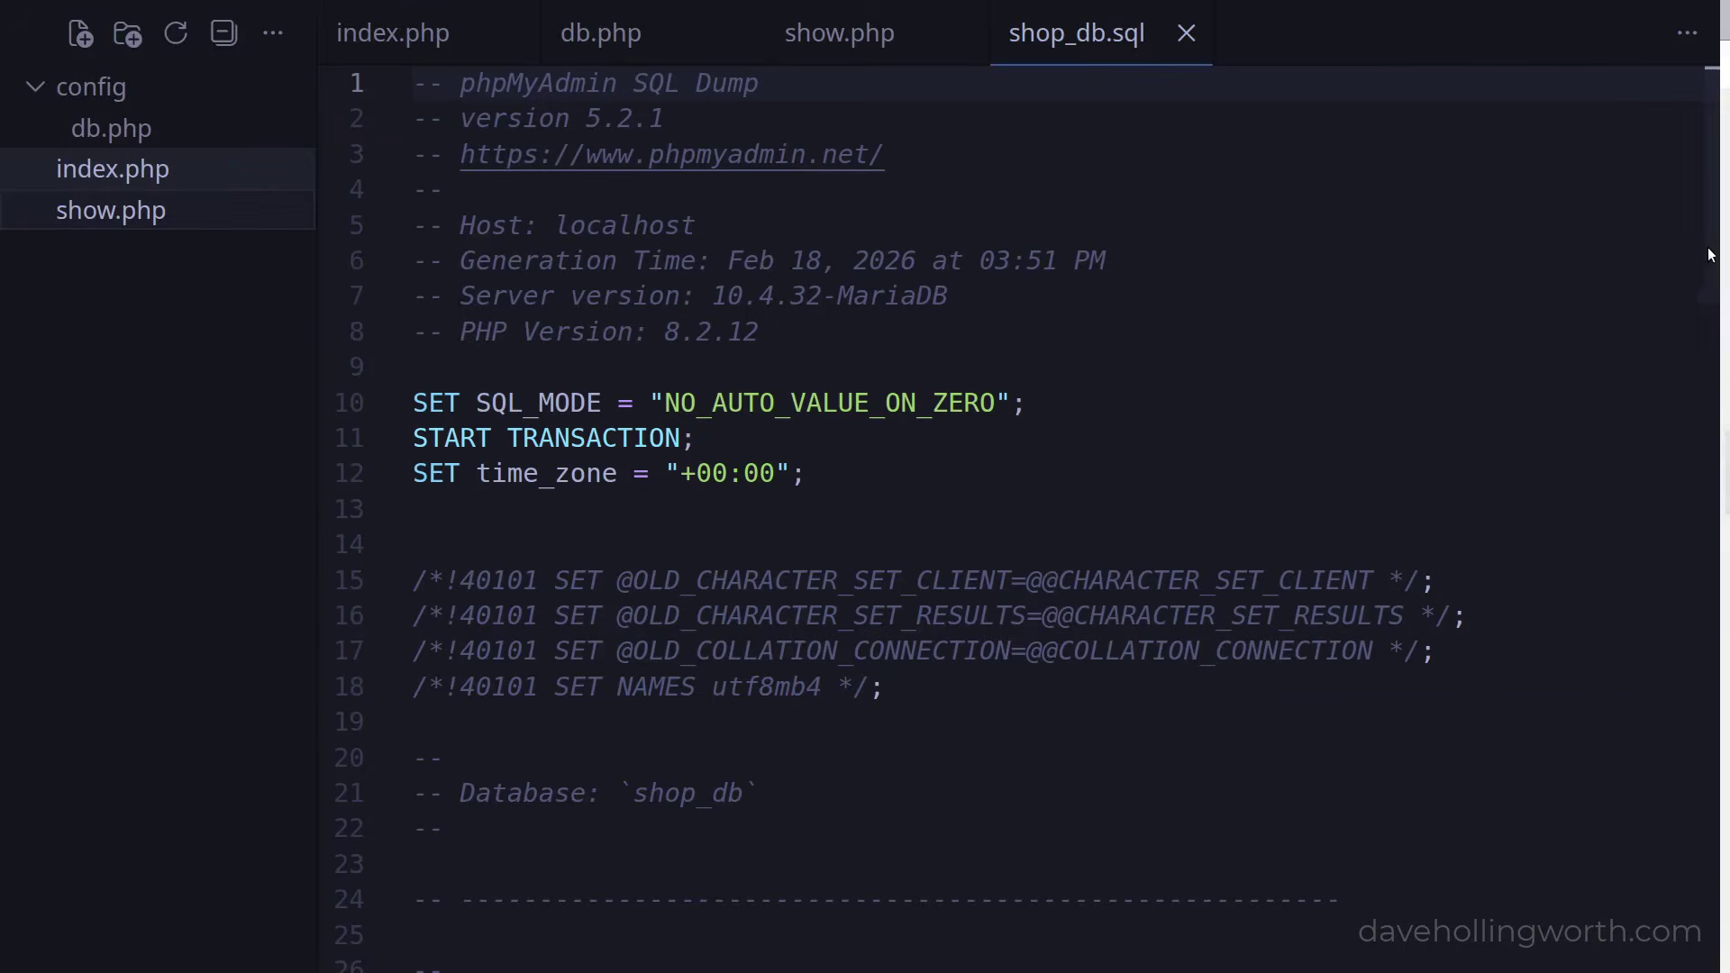
scroll(1709, 255, down, 5)
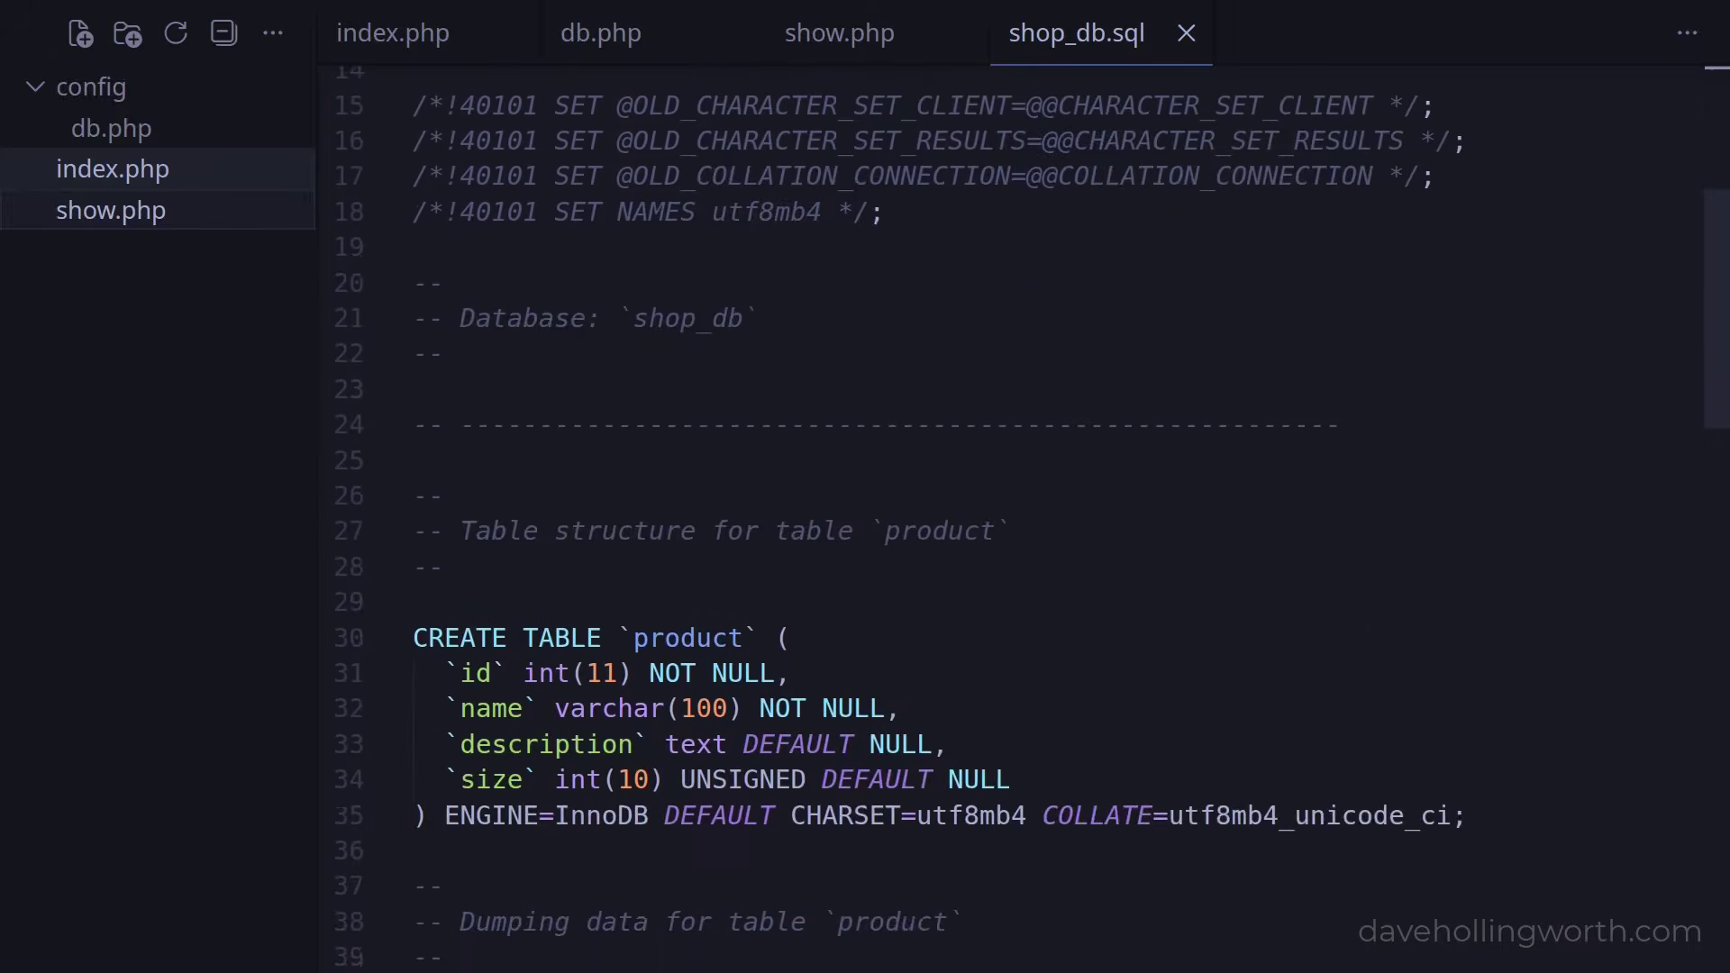
scroll(1033, 519, down, 5)
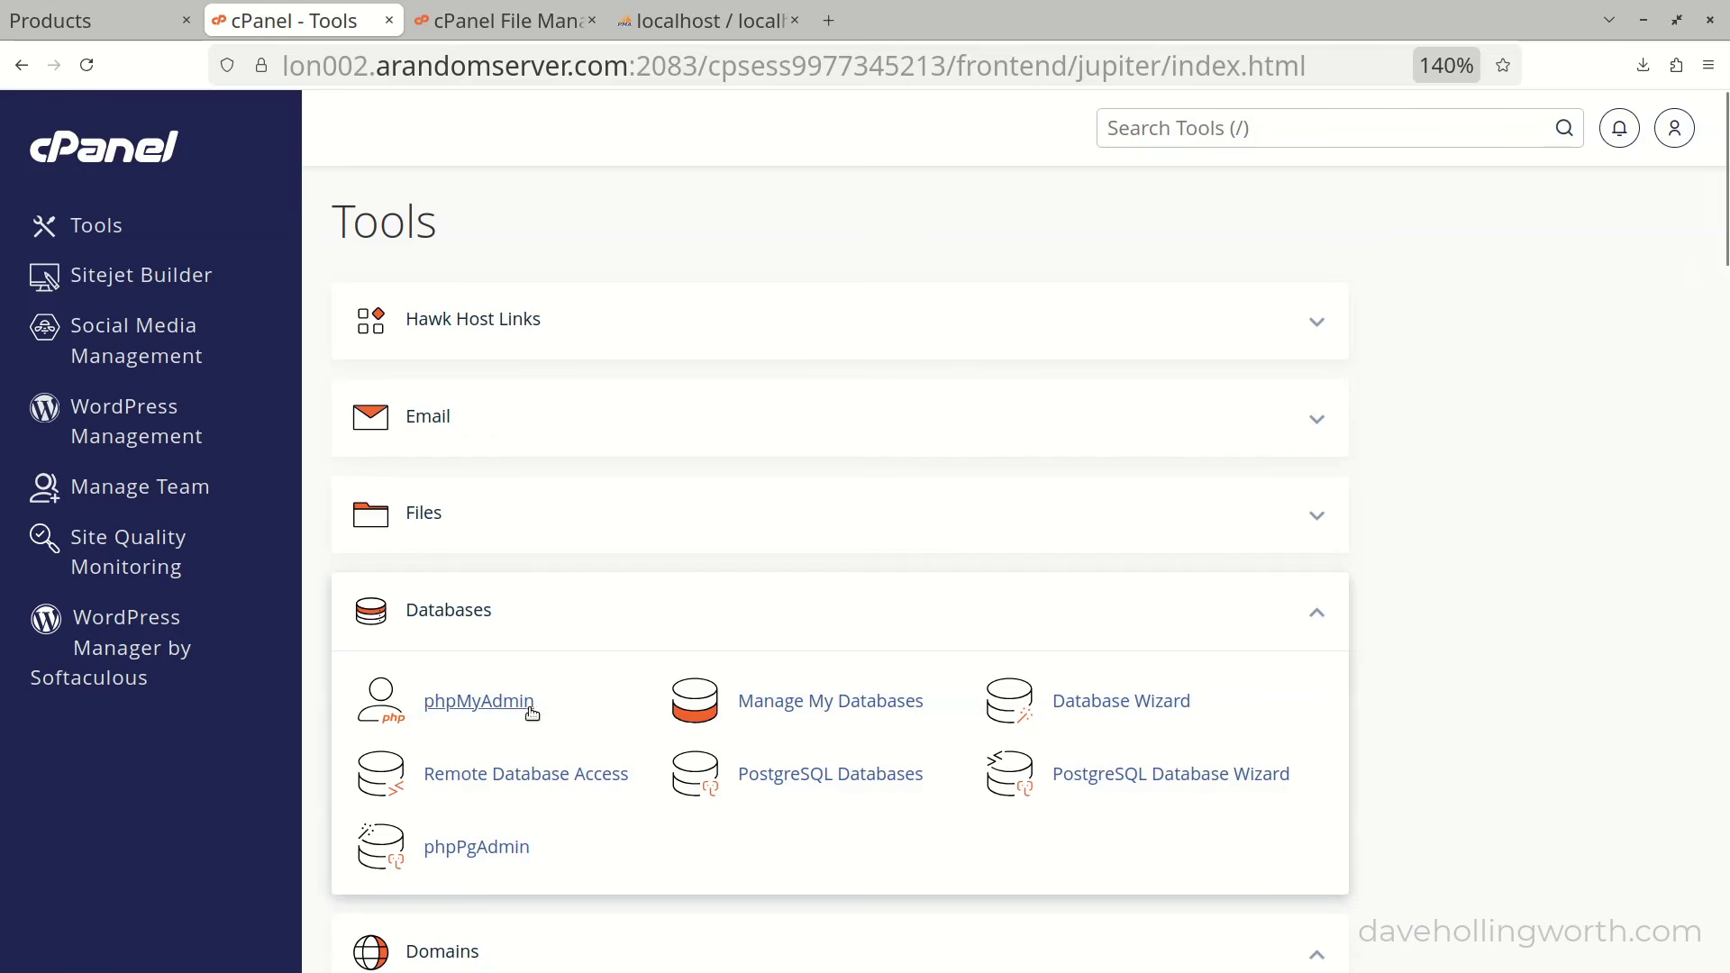
- Import shop_db.sql from Downloads into the hosted, prefixed shop_db database through cPanel's phpMyAdmin, and browse its product table
click(485, 704)
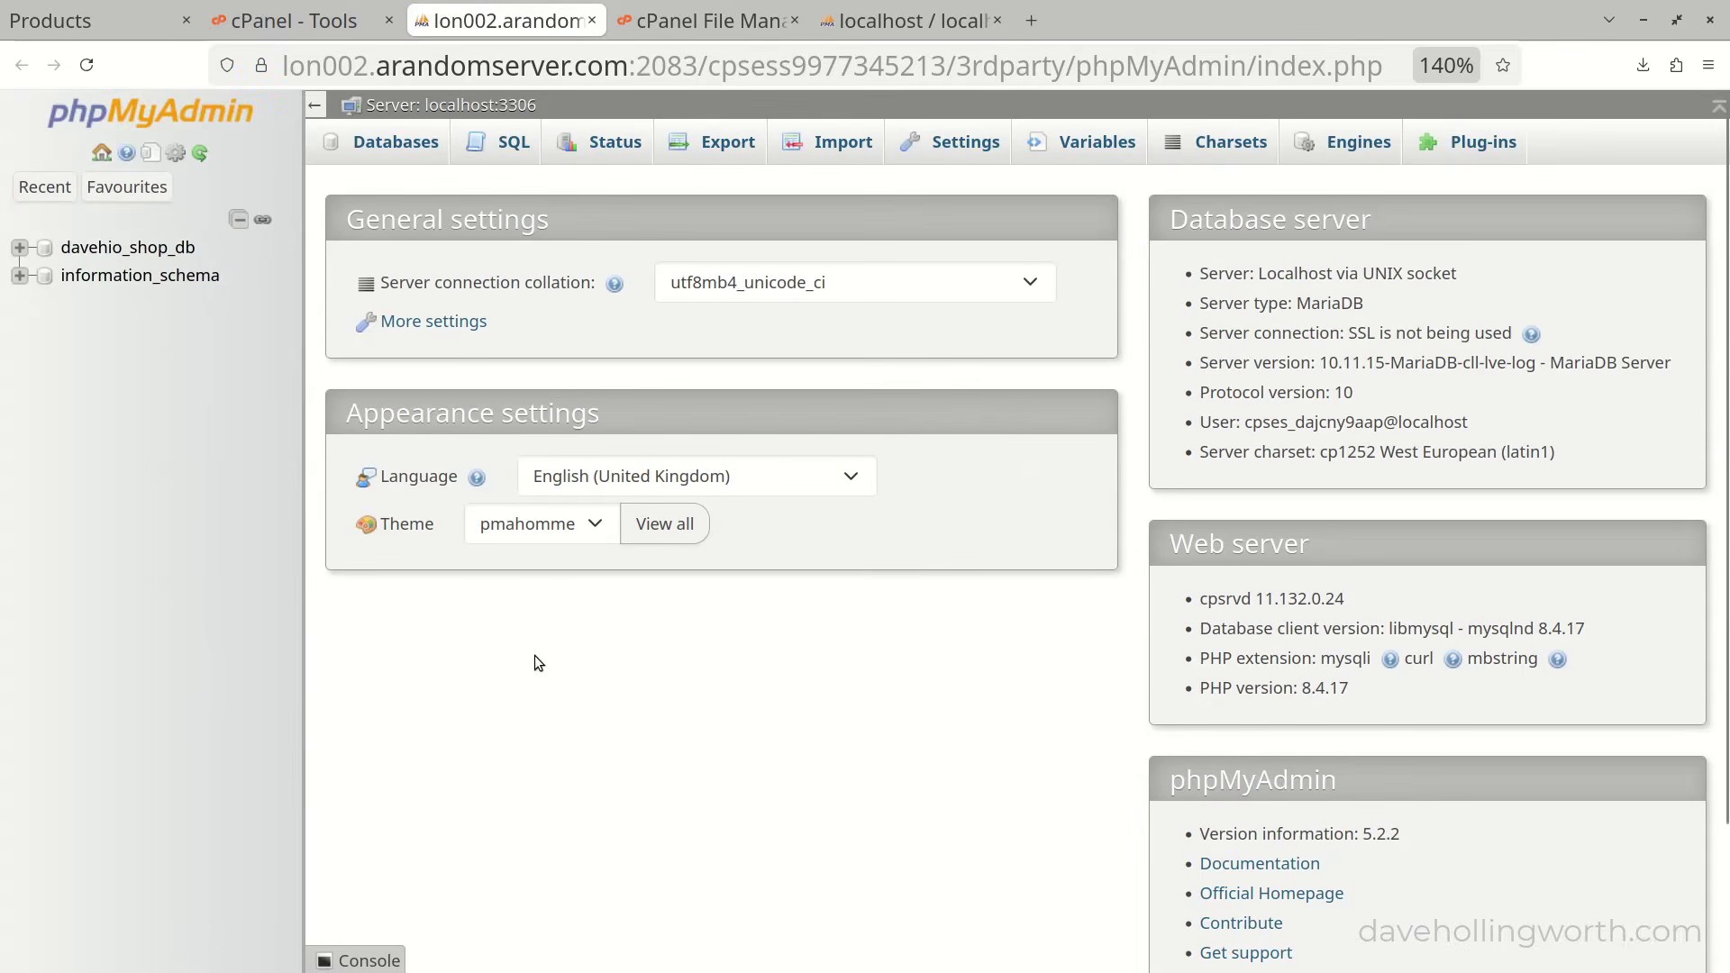
click(90, 253)
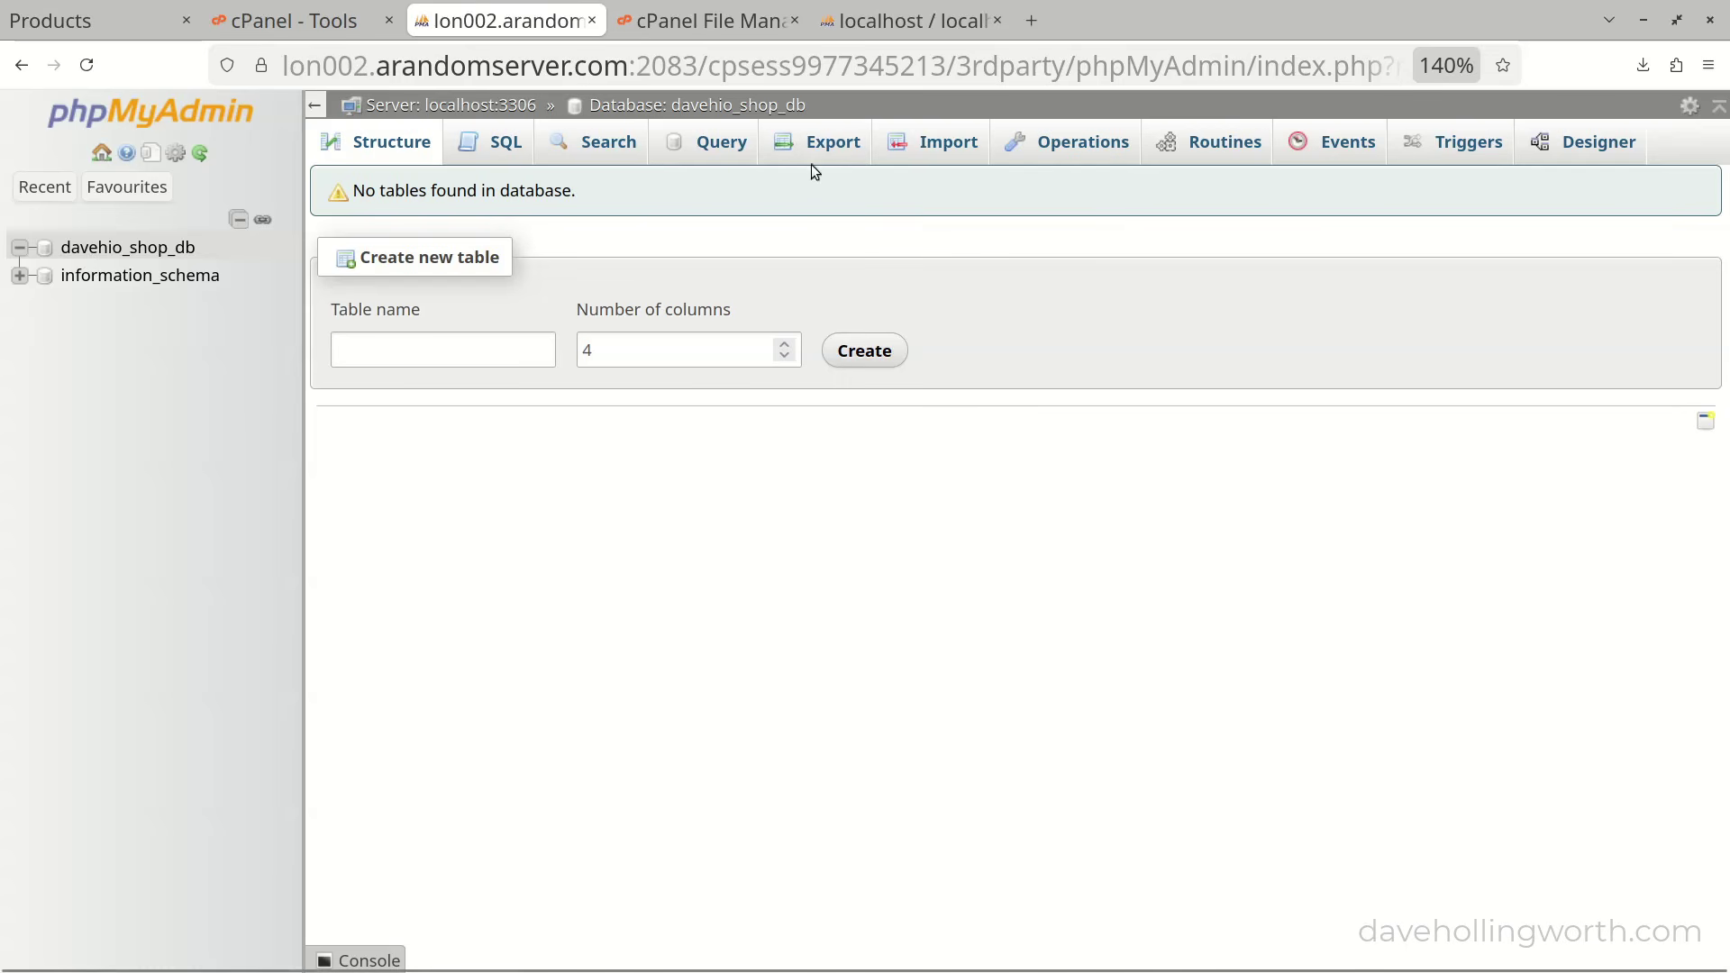
click(952, 141)
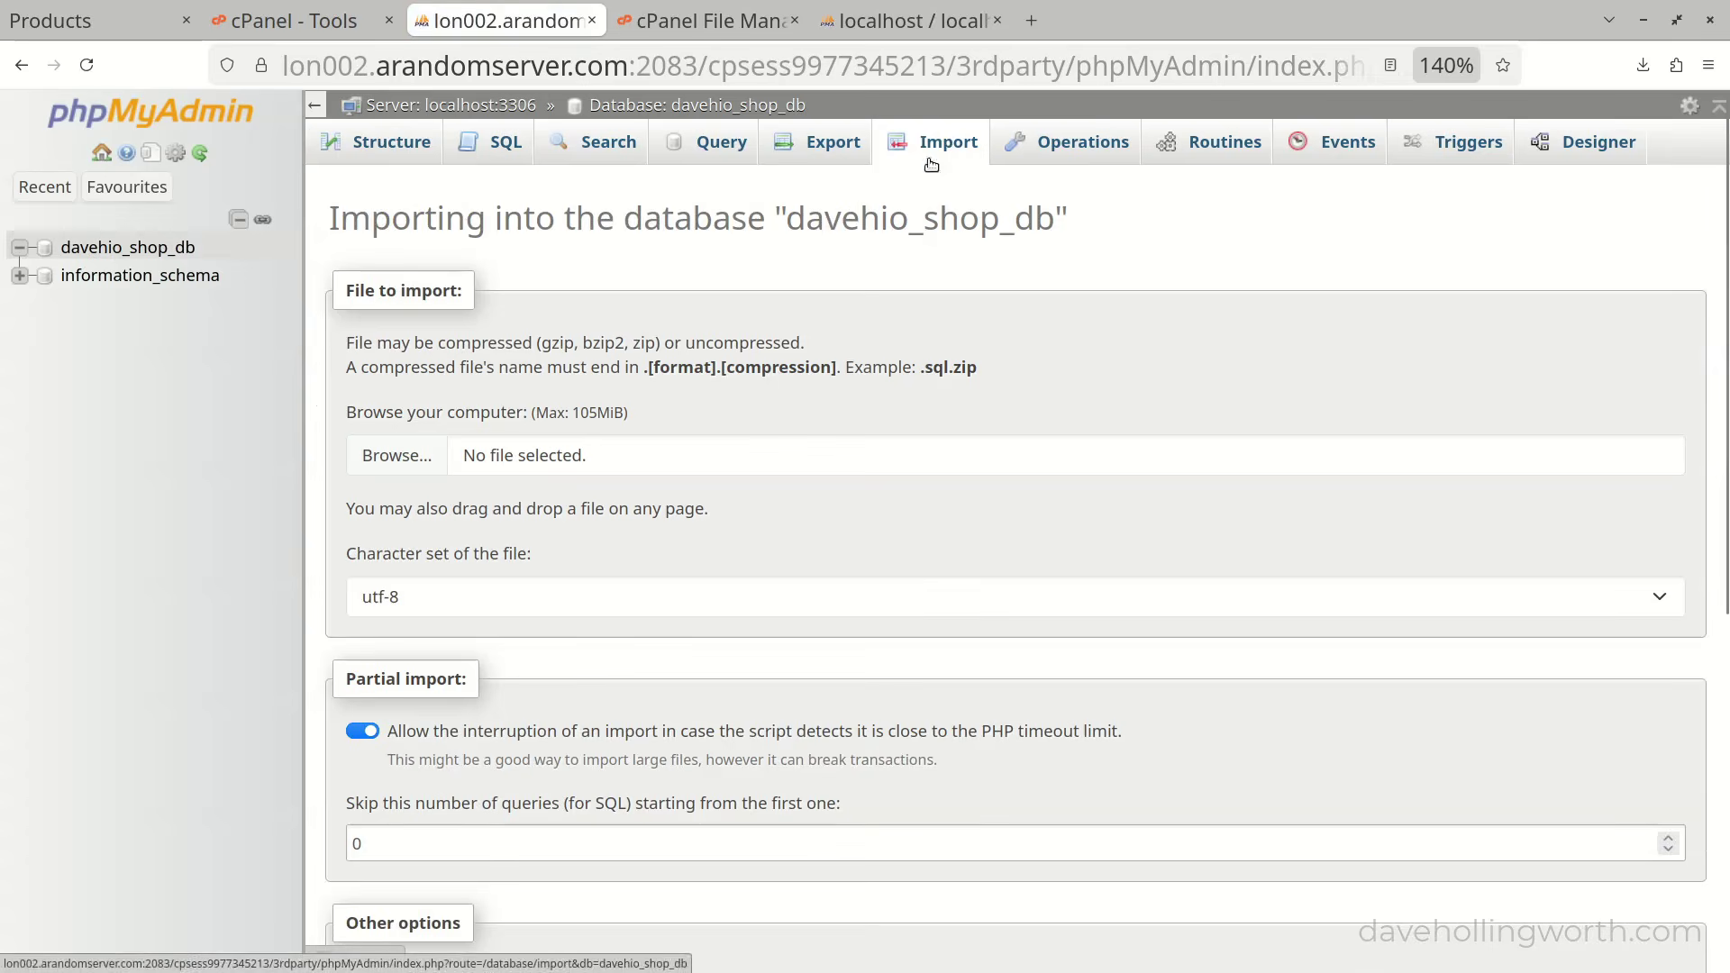
click(446, 455)
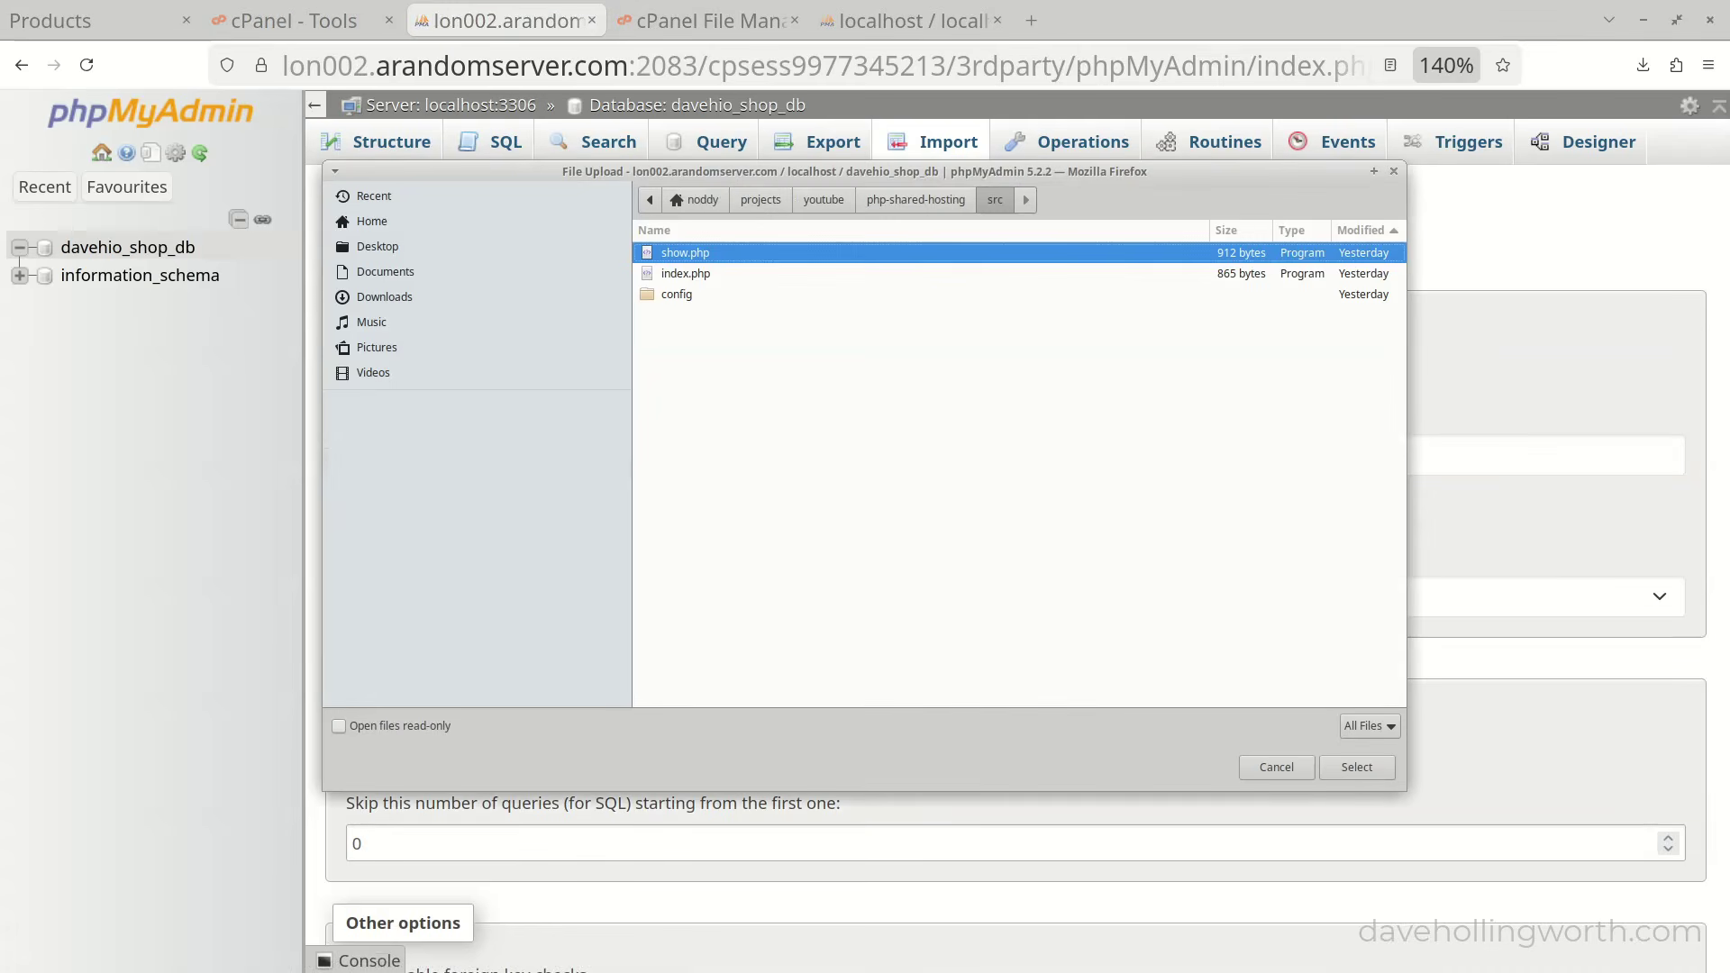
click(437, 295)
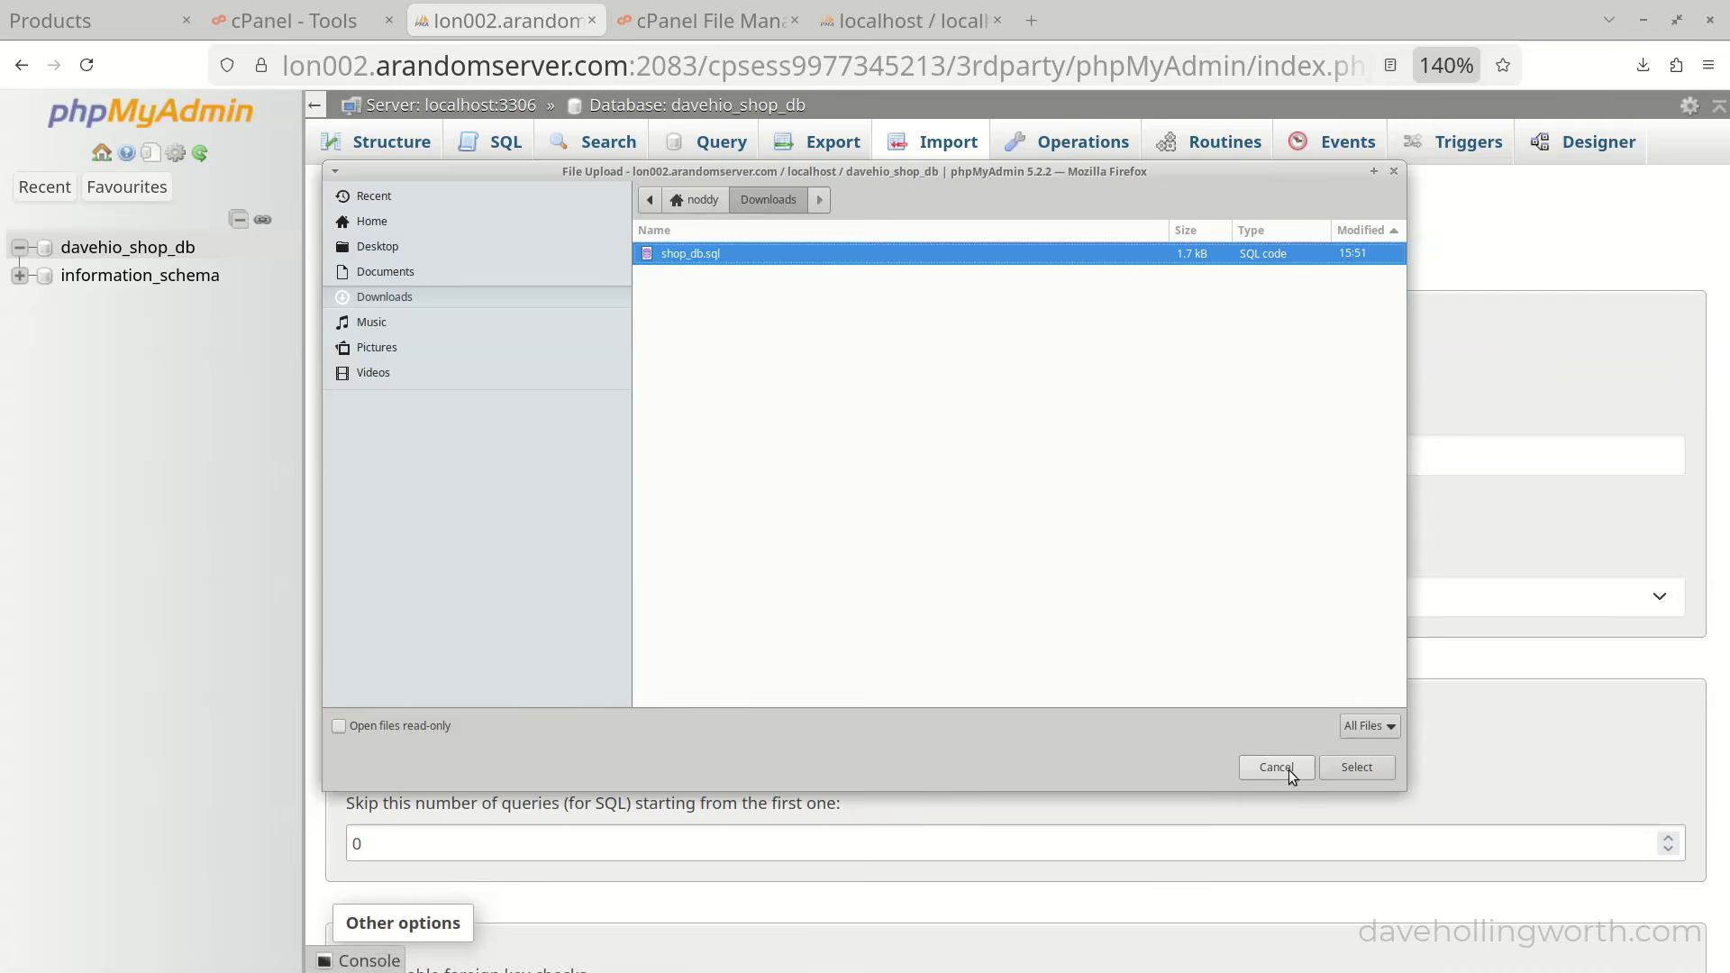
click(1346, 769)
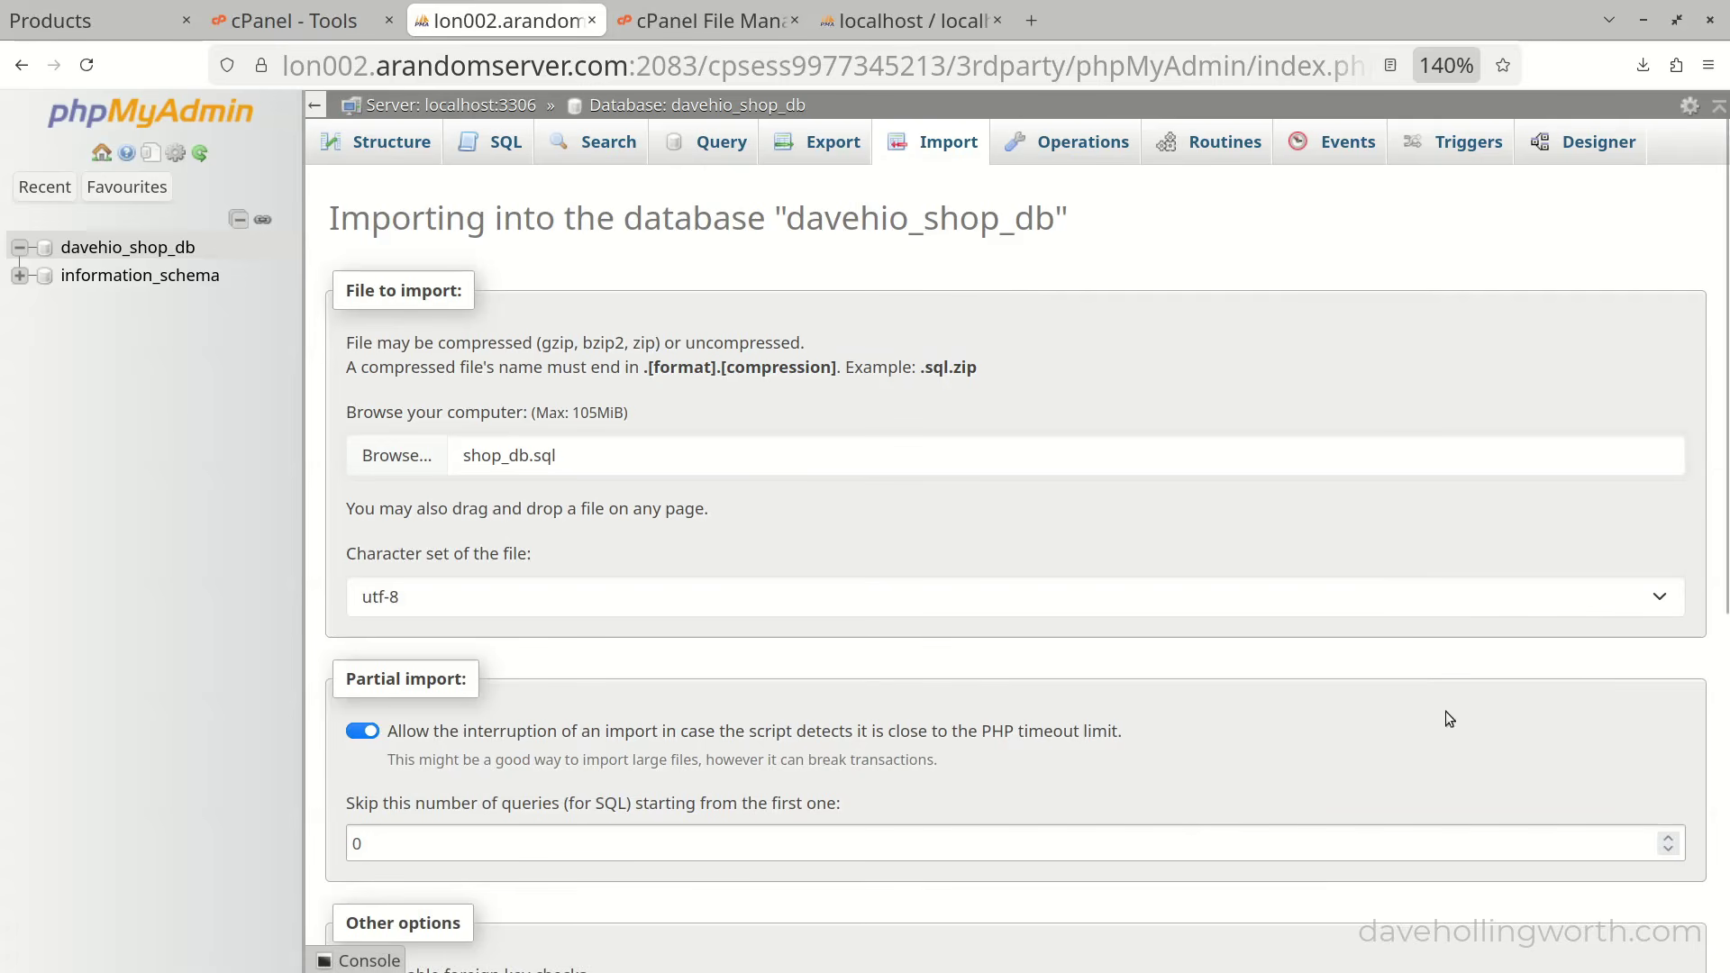
drag(1724, 504, 1662, 902)
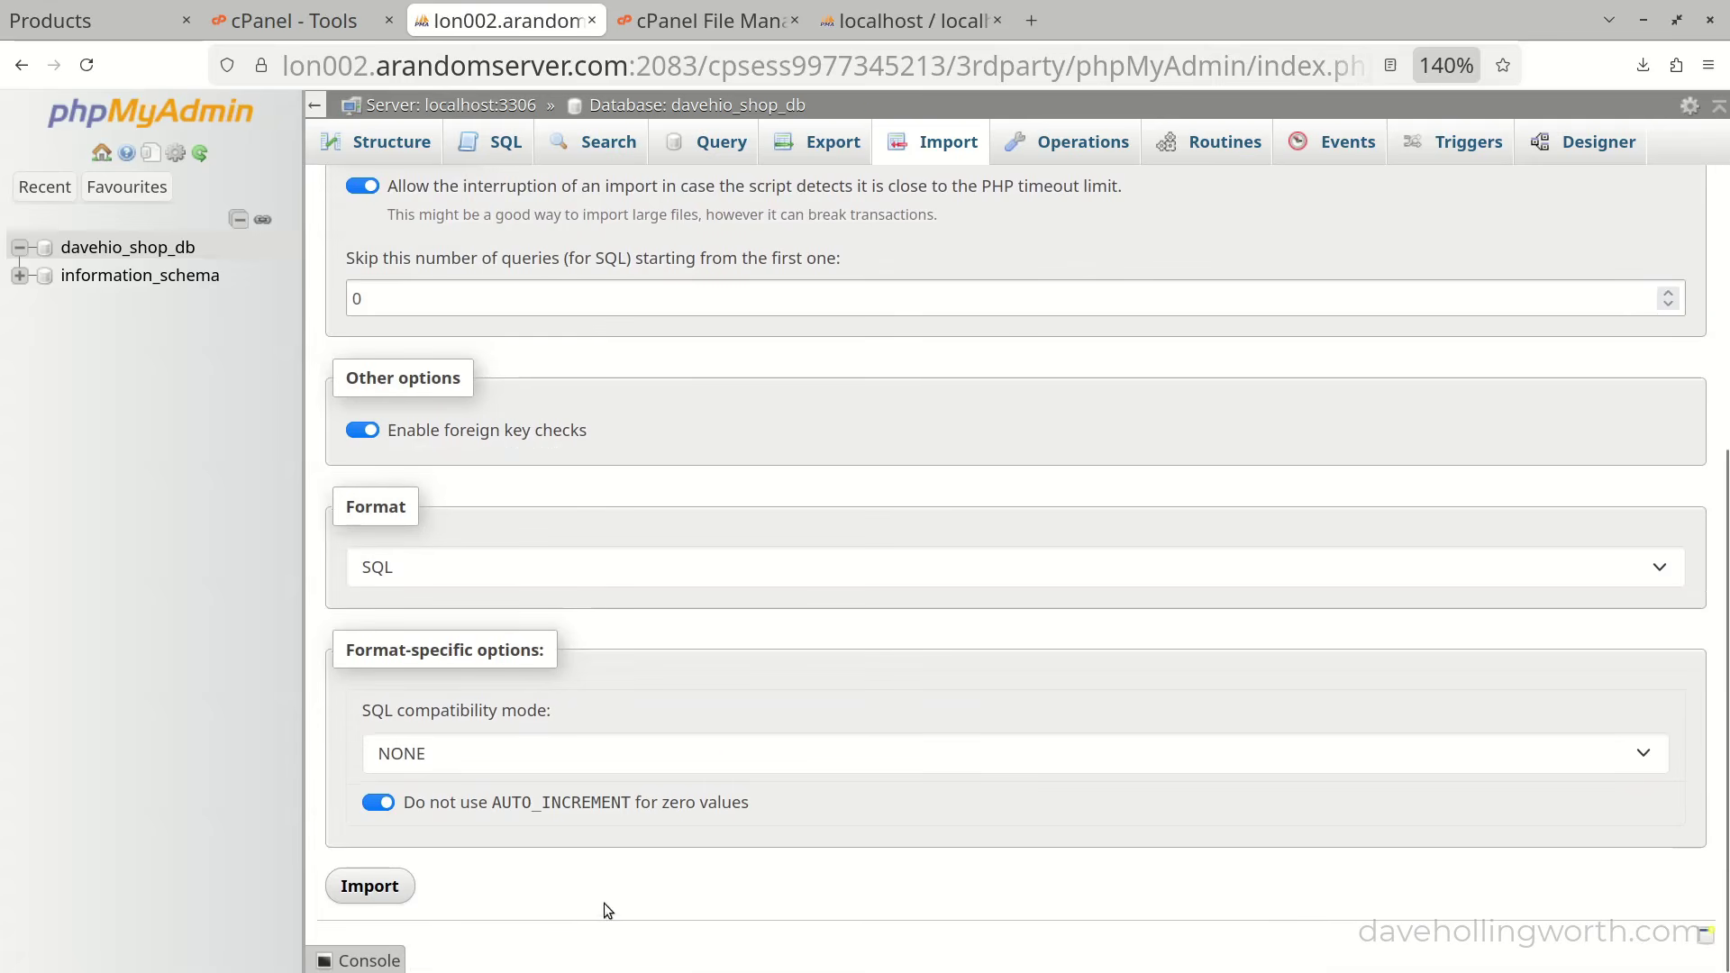
click(360, 885)
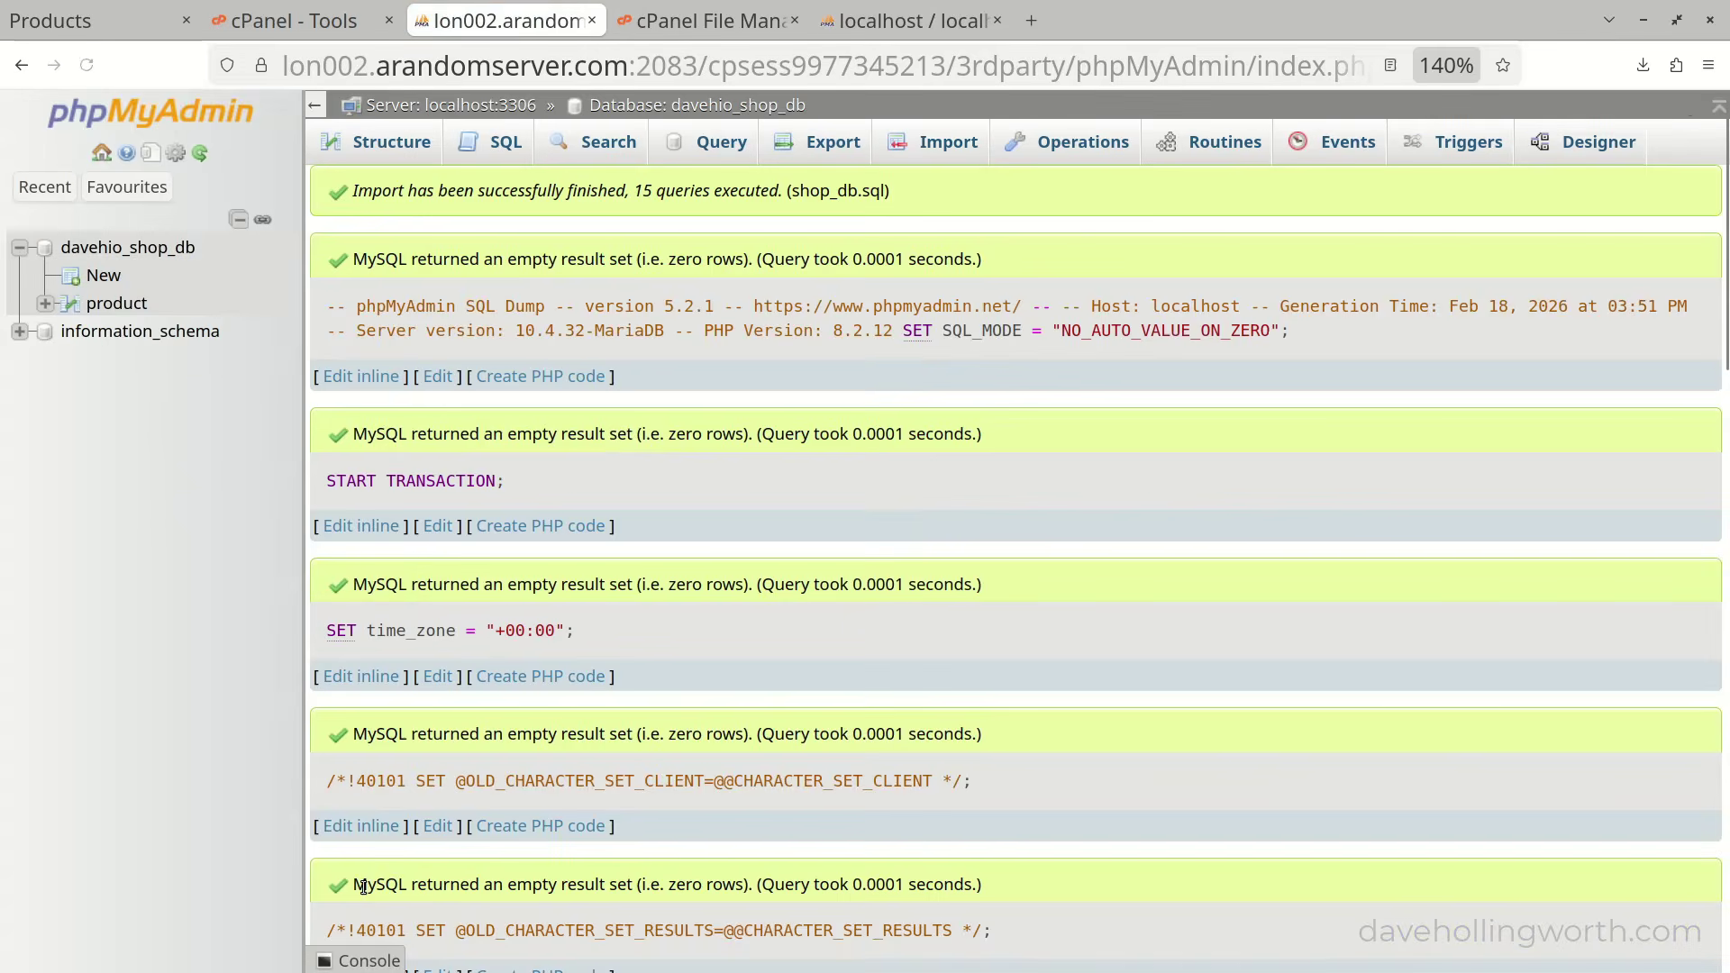
click(394, 155)
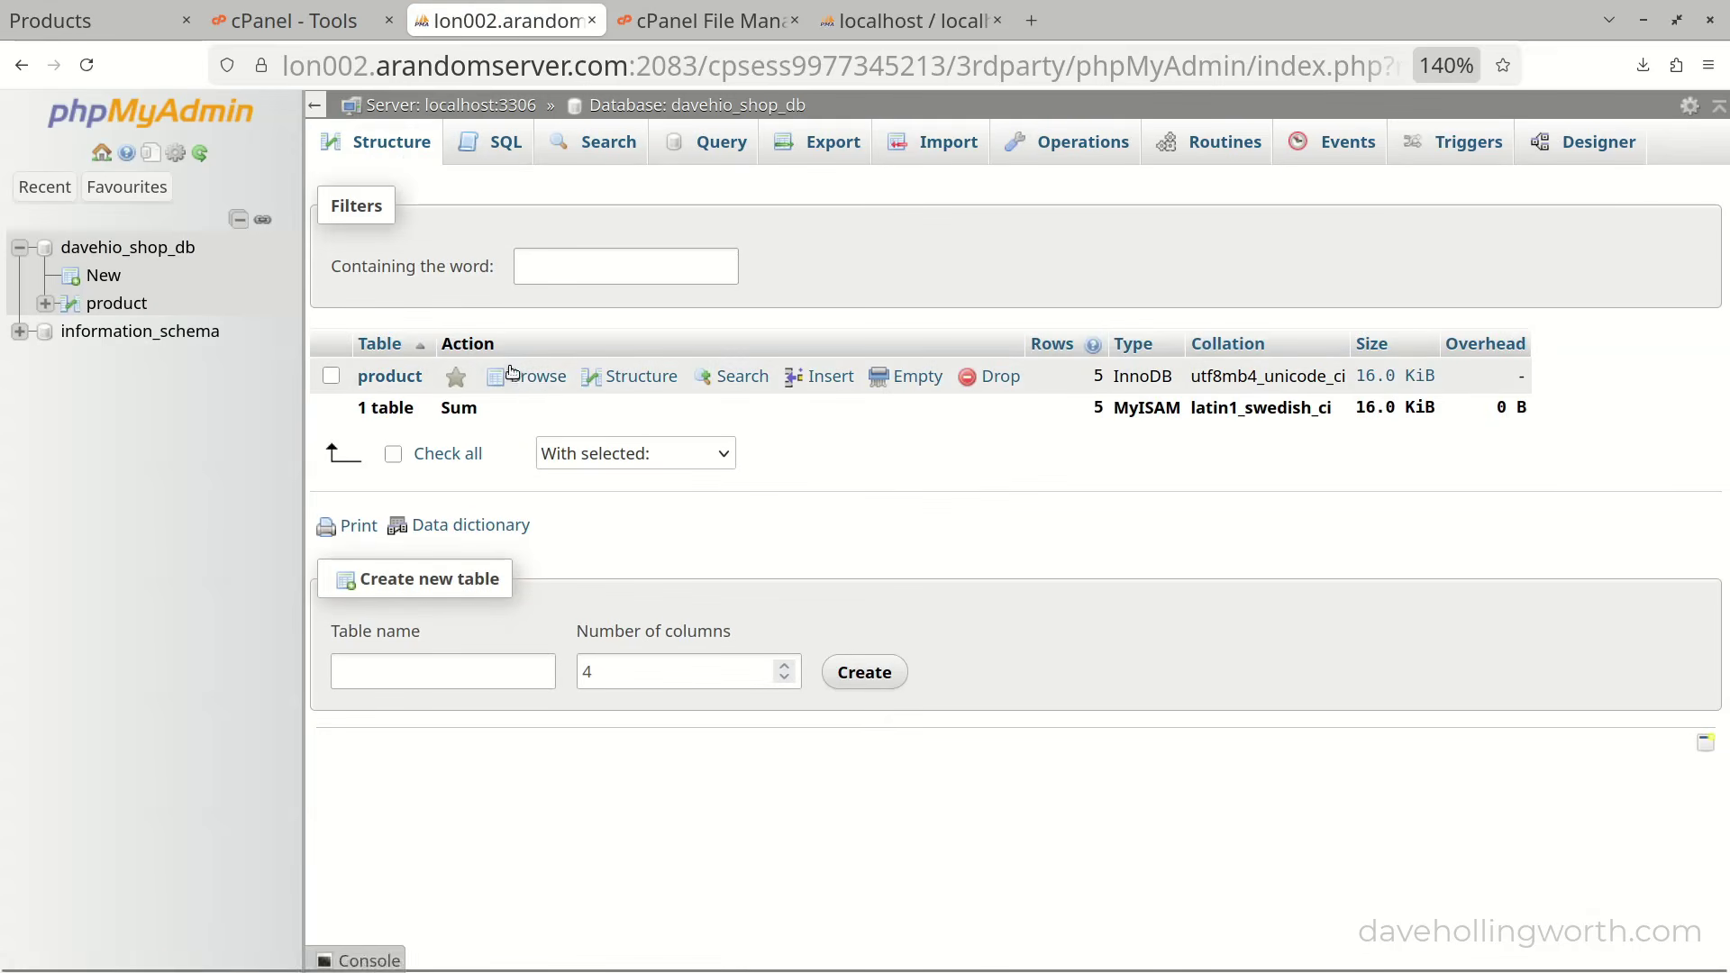
click(518, 377)
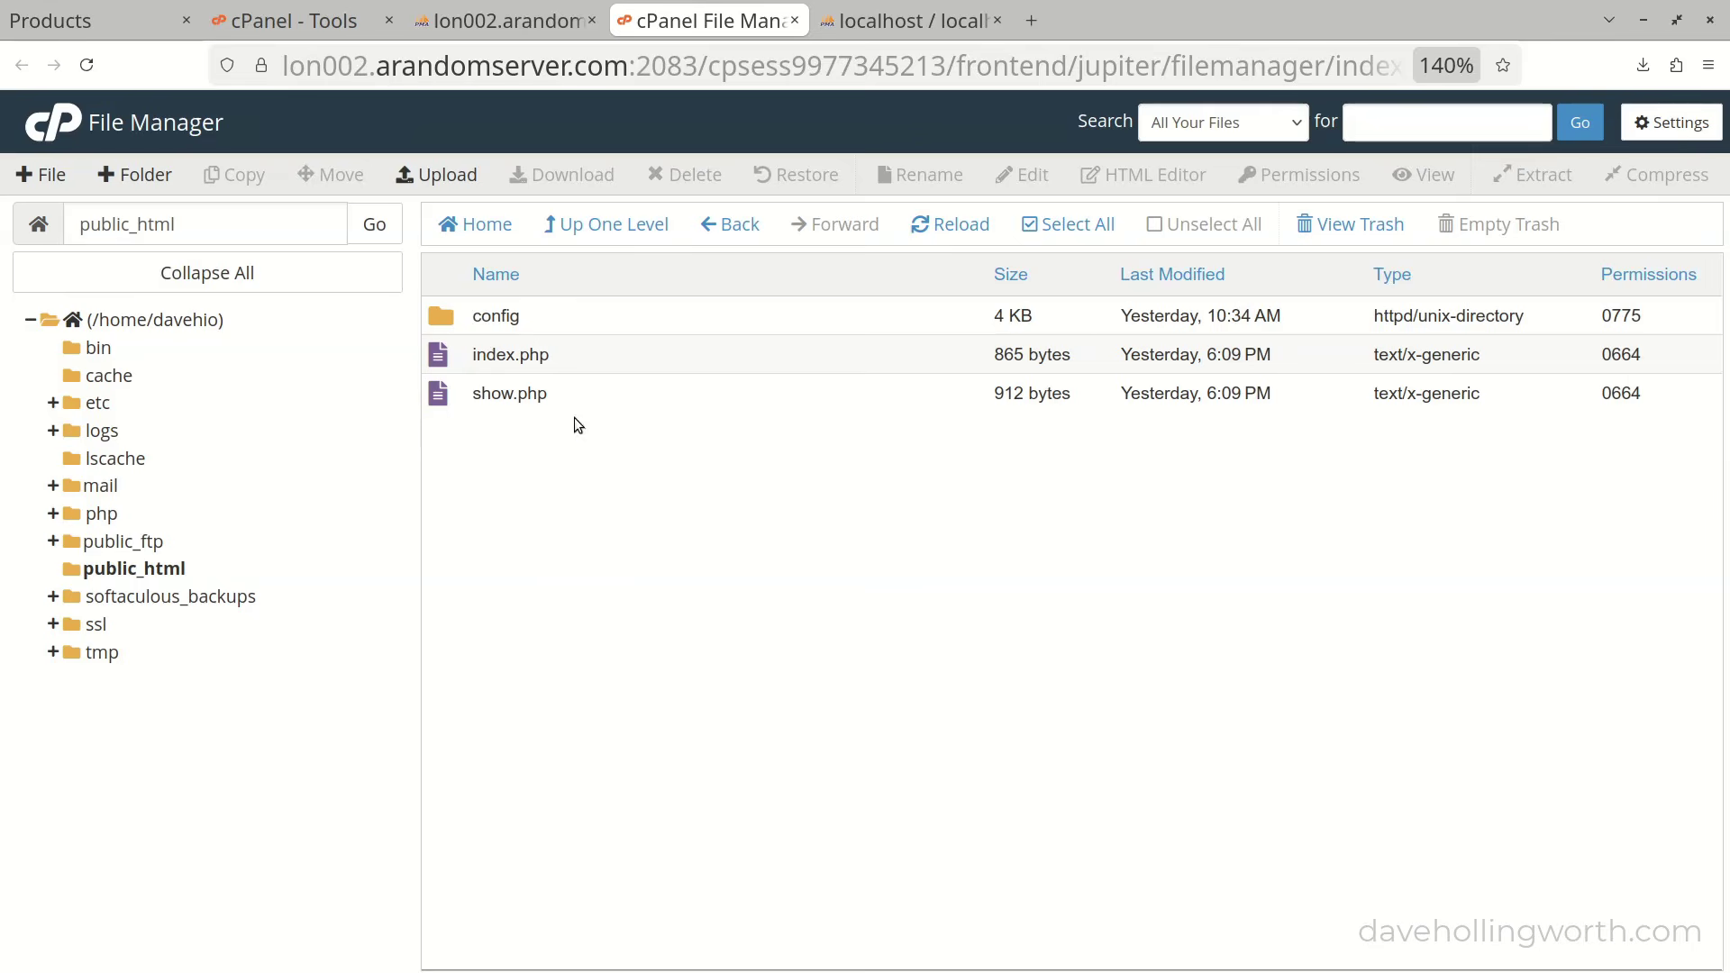
- Open public_html/config/db.php for editing on the server and set $user to shop_db_user with the account prefix
double_click(443, 317)
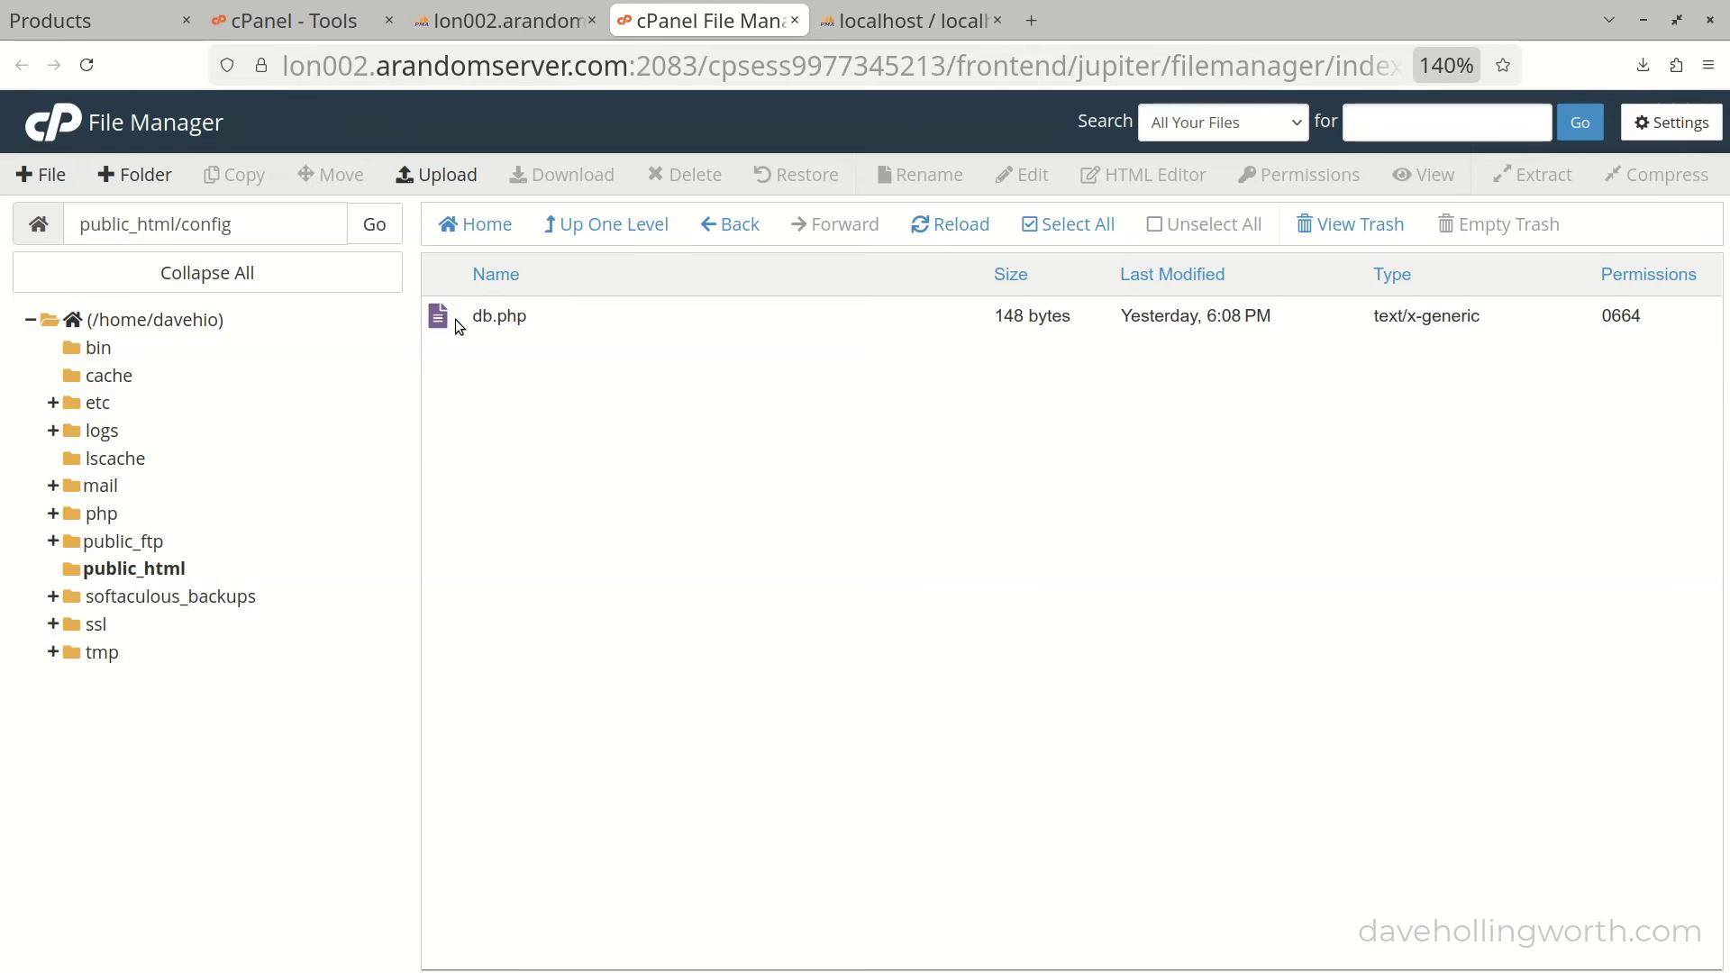
click(443, 318)
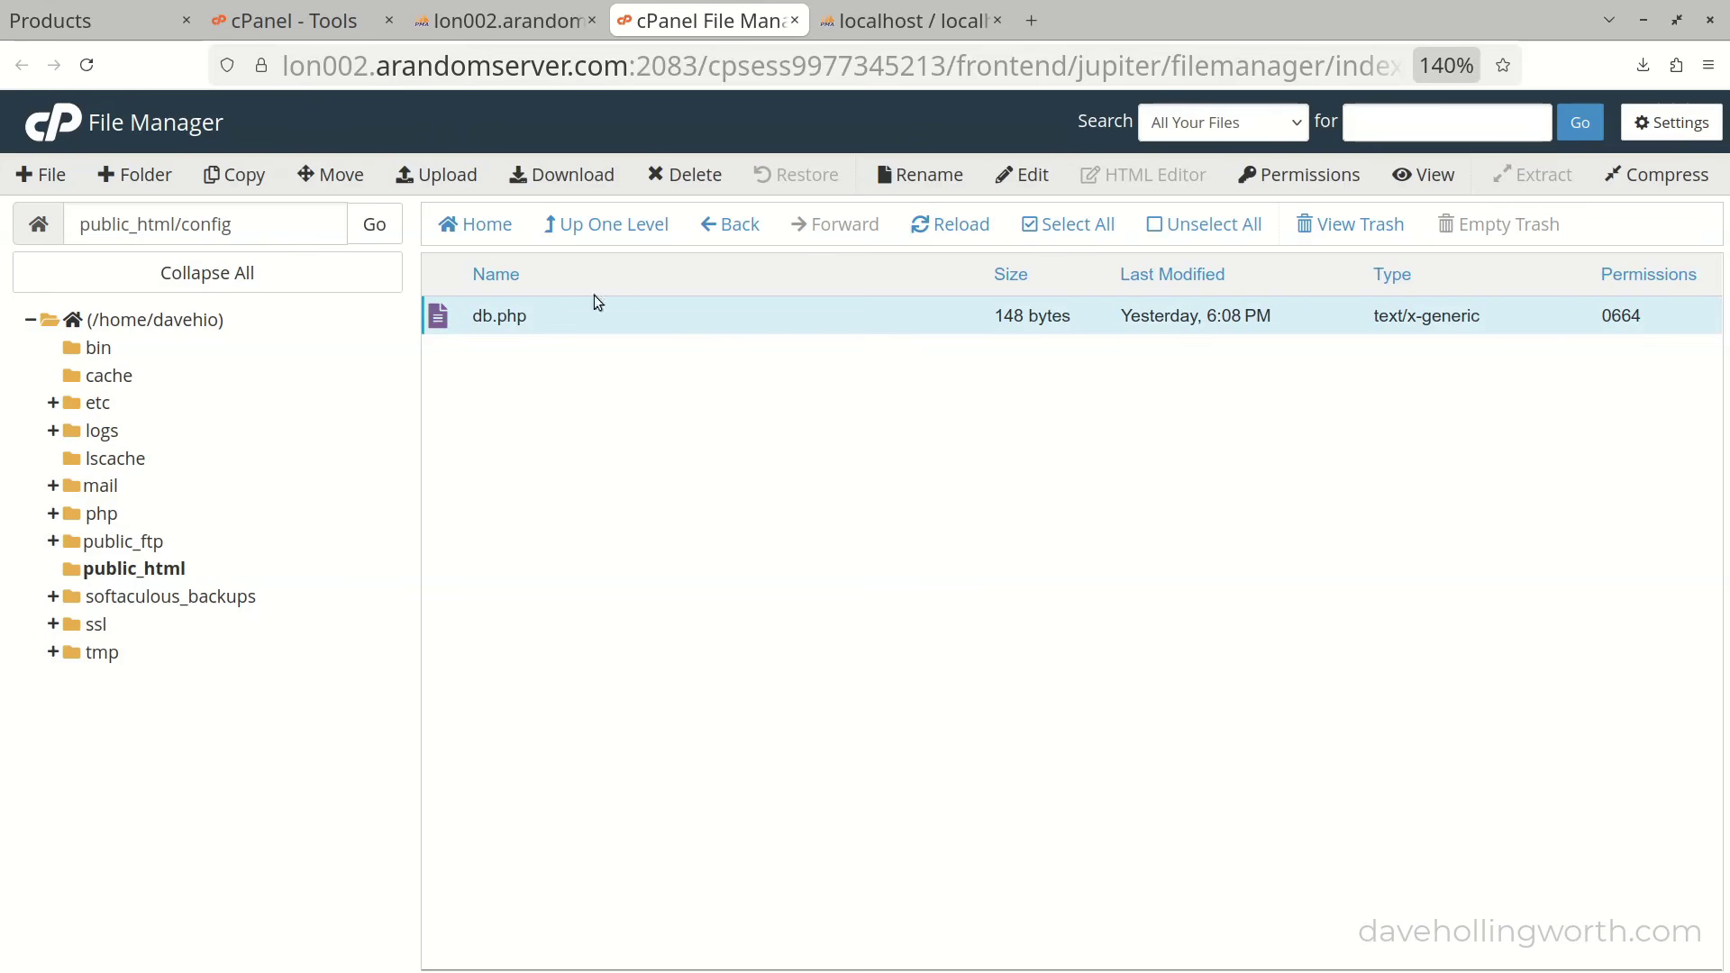
click(1028, 176)
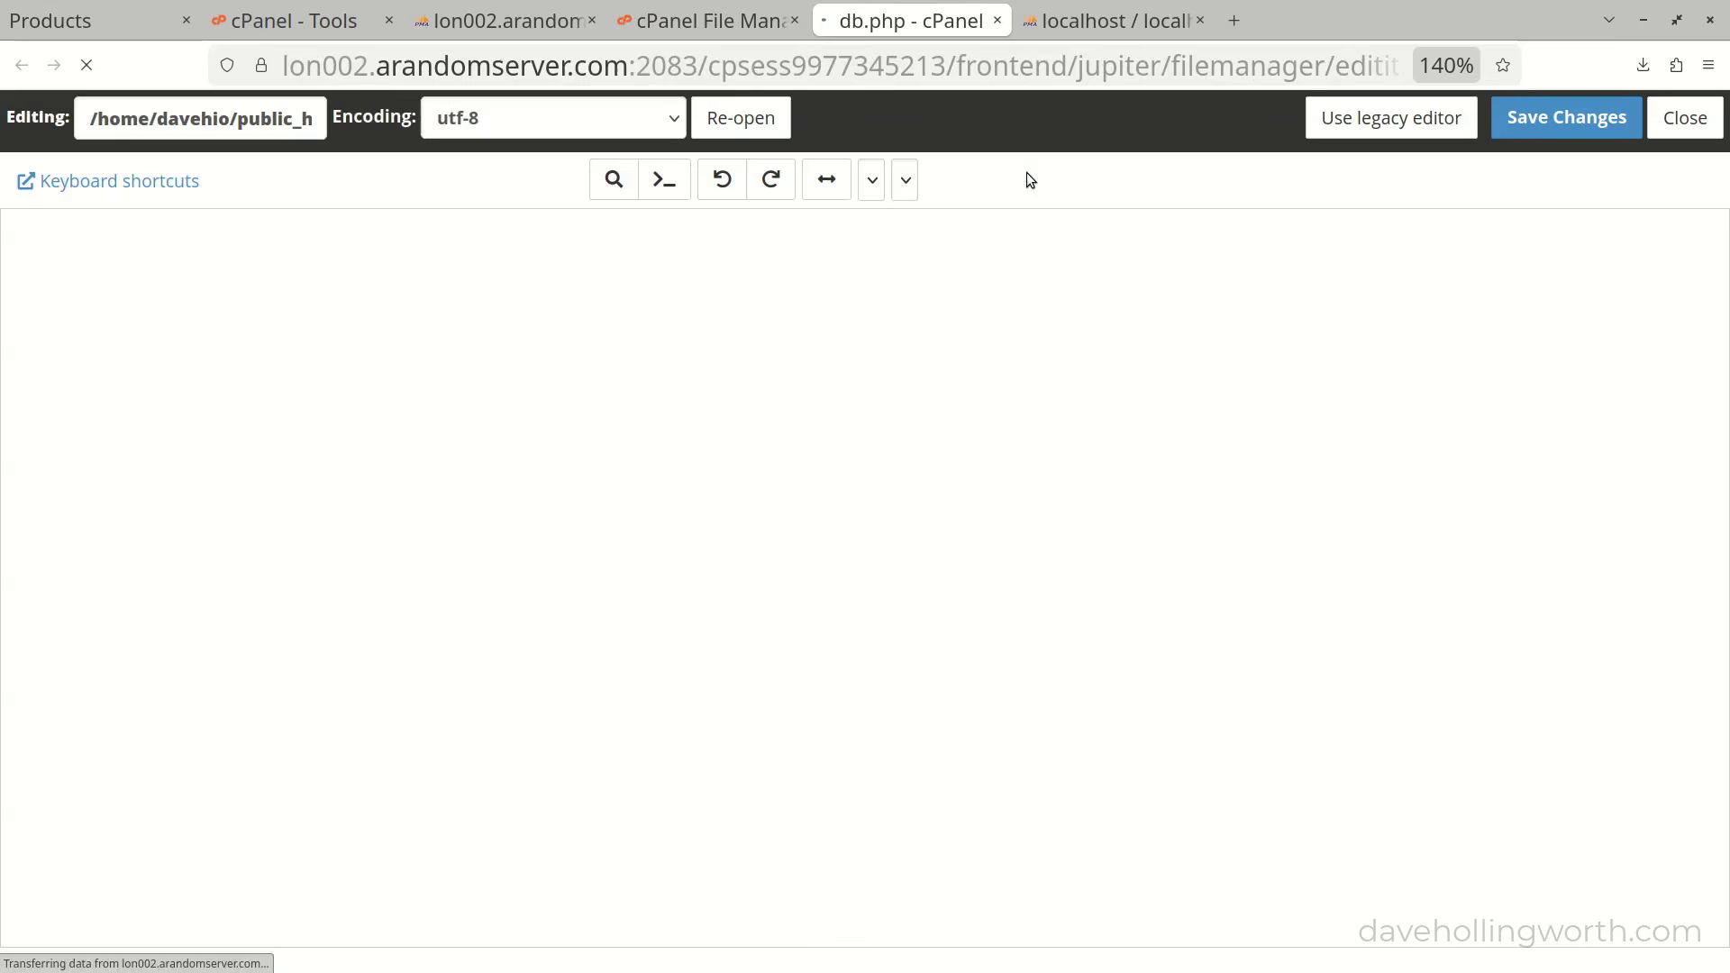
click(179, 272)
key(BackSpace)
key(BackSpace)
key(BackSpace)
key(BackSpace)
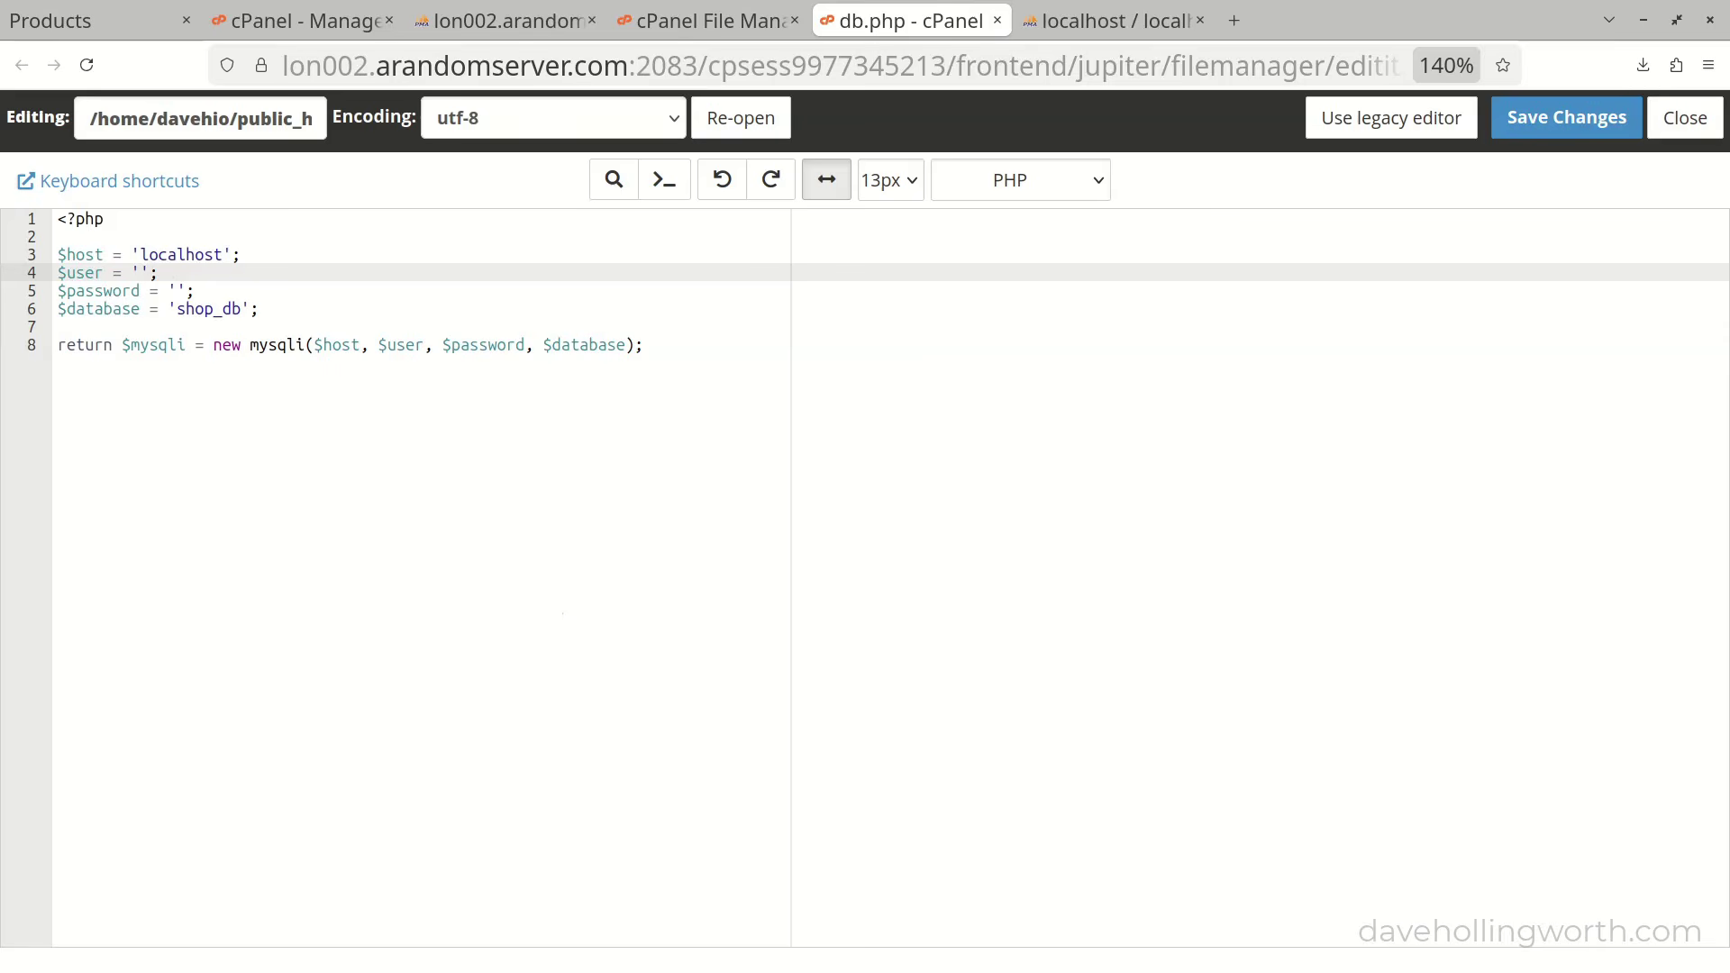
text(davehio_shop_db_user)
- Paste the database password into $password, add the account prefix to shop_db in $database, and save db.php
key(Down)
key(Left)
key(Left)
key(ctrl+v)
key(Down)
key(ctrl+Left)
key(ctrl+Left)
text(davehio_)
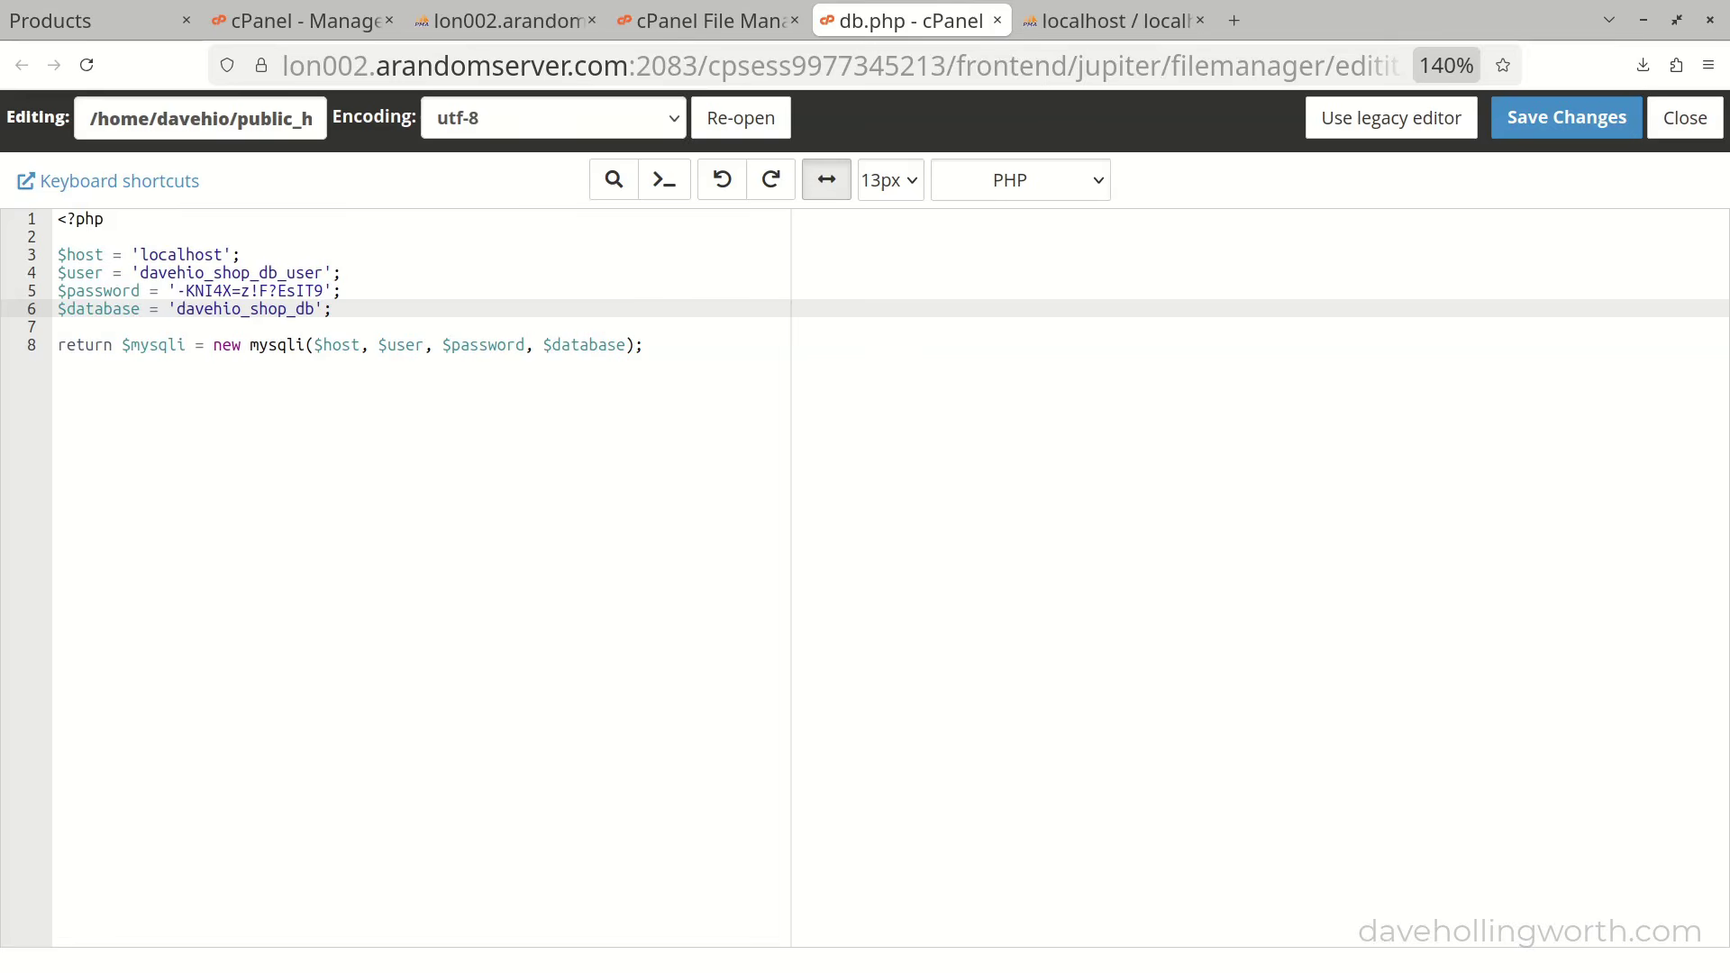
click(1566, 126)
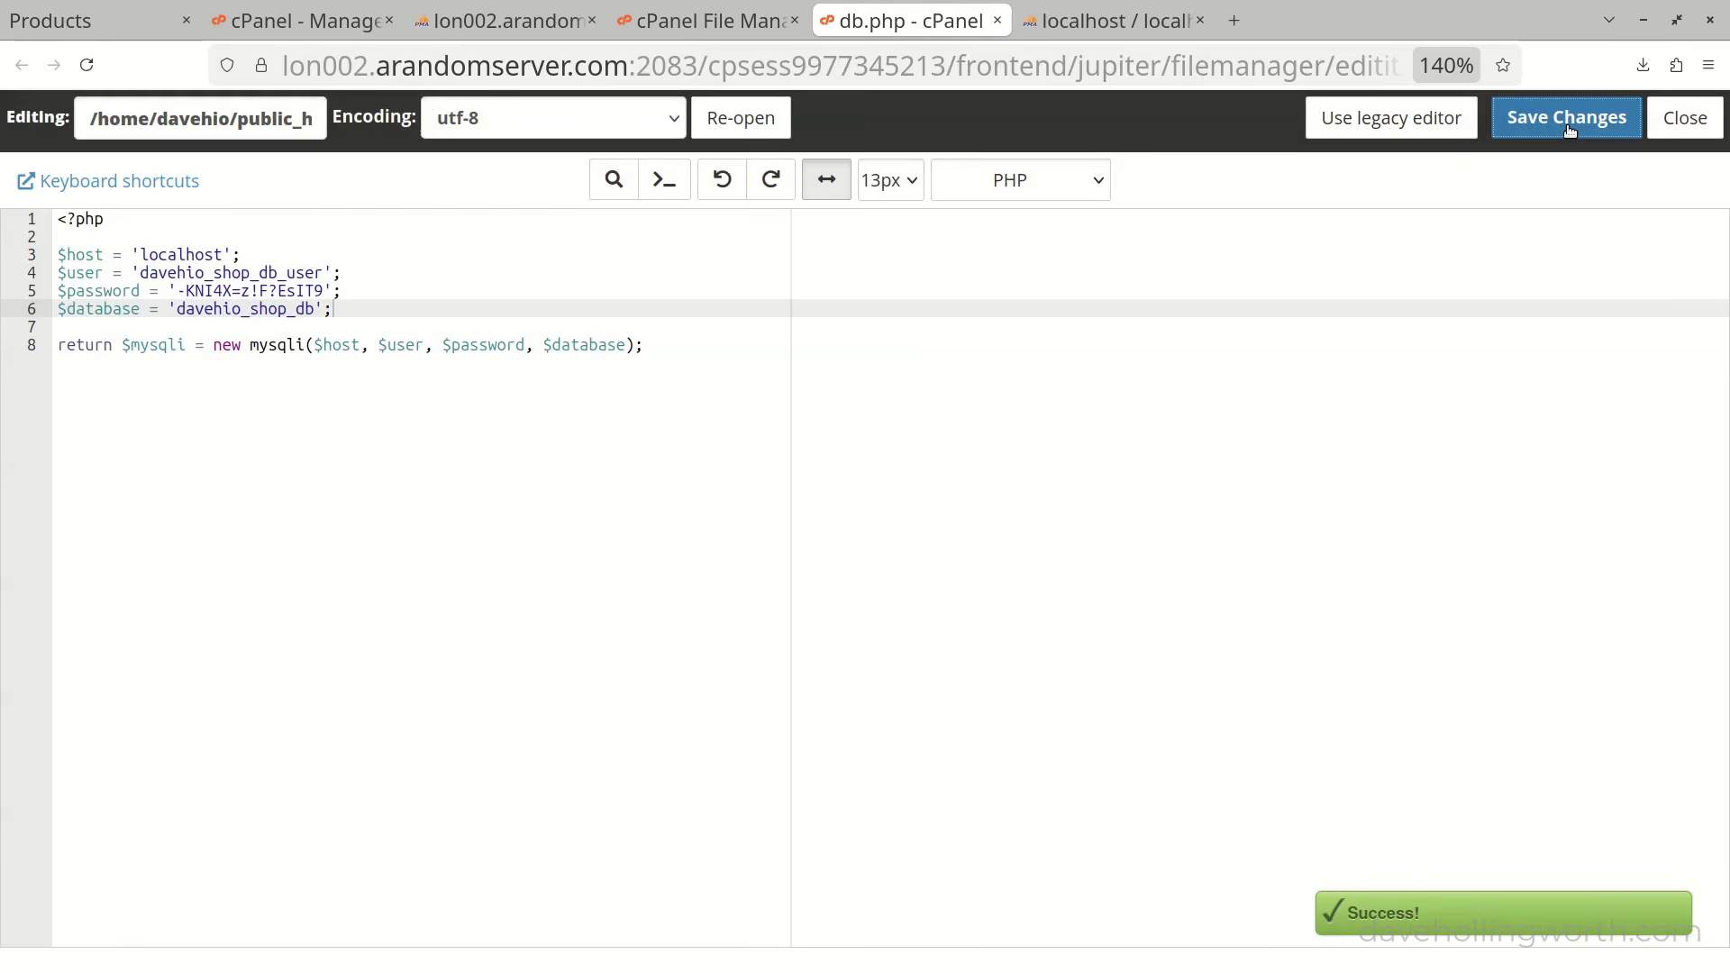
- Close the db.php editor, load davehollingworth.net in a new tab, and check the Gizmo product page before returning to the product list
click(1681, 122)
text(d)
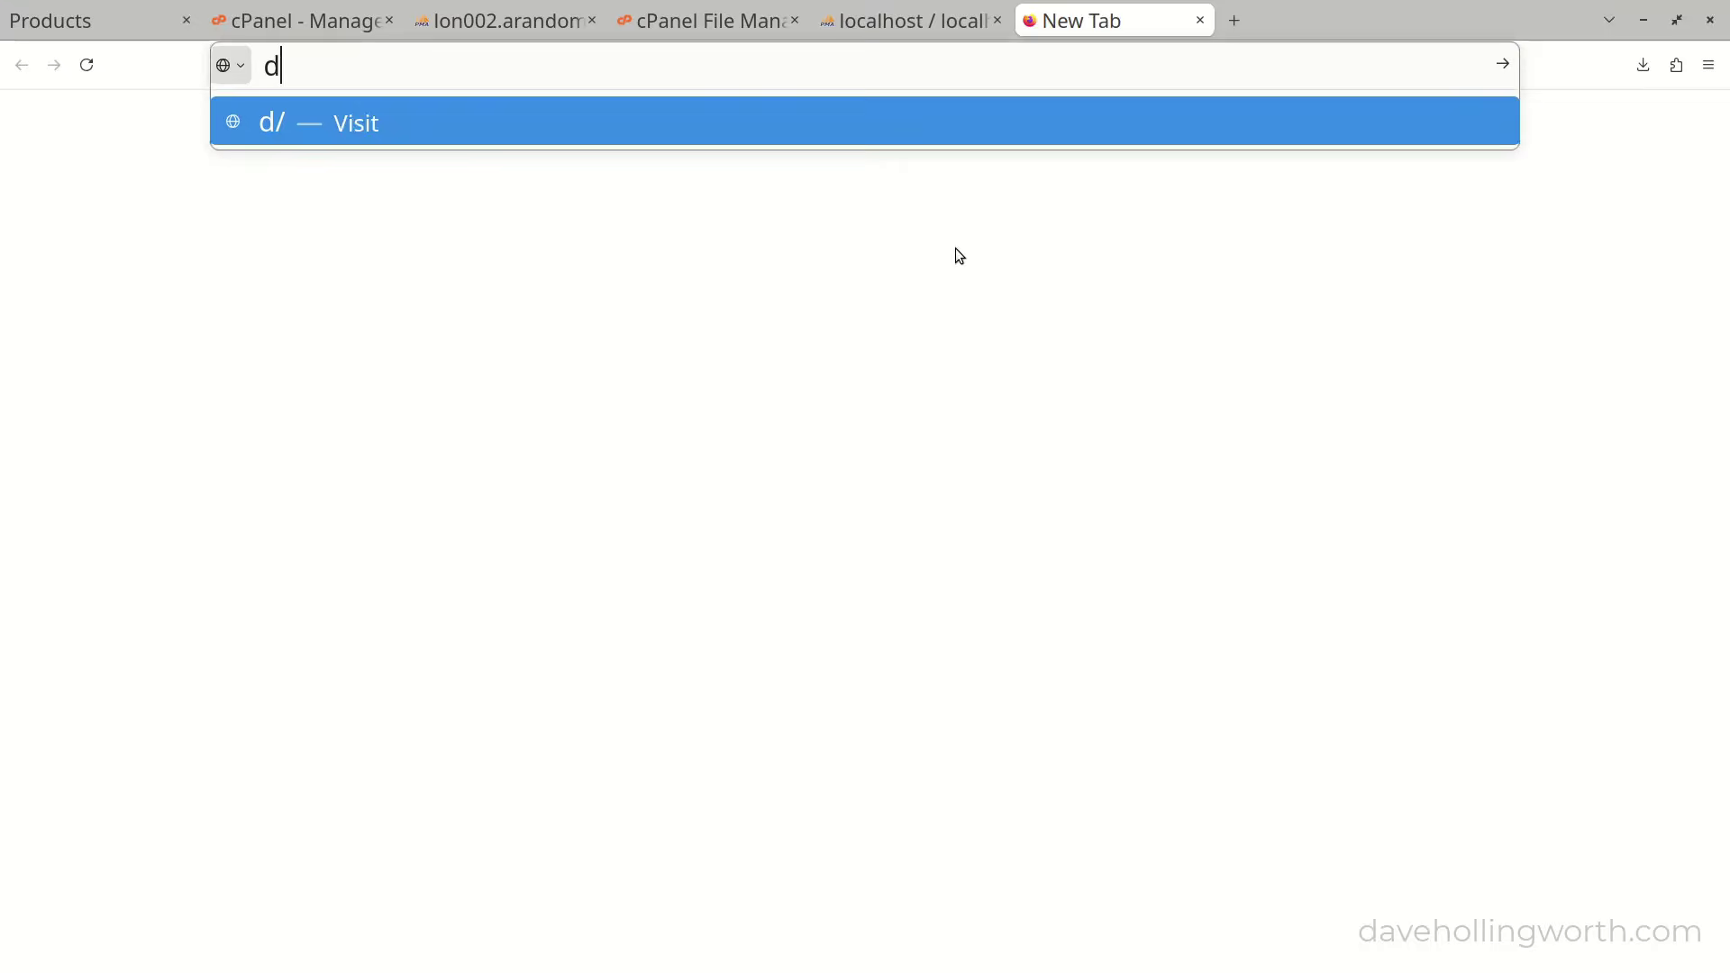
text(avehollingworth.net)
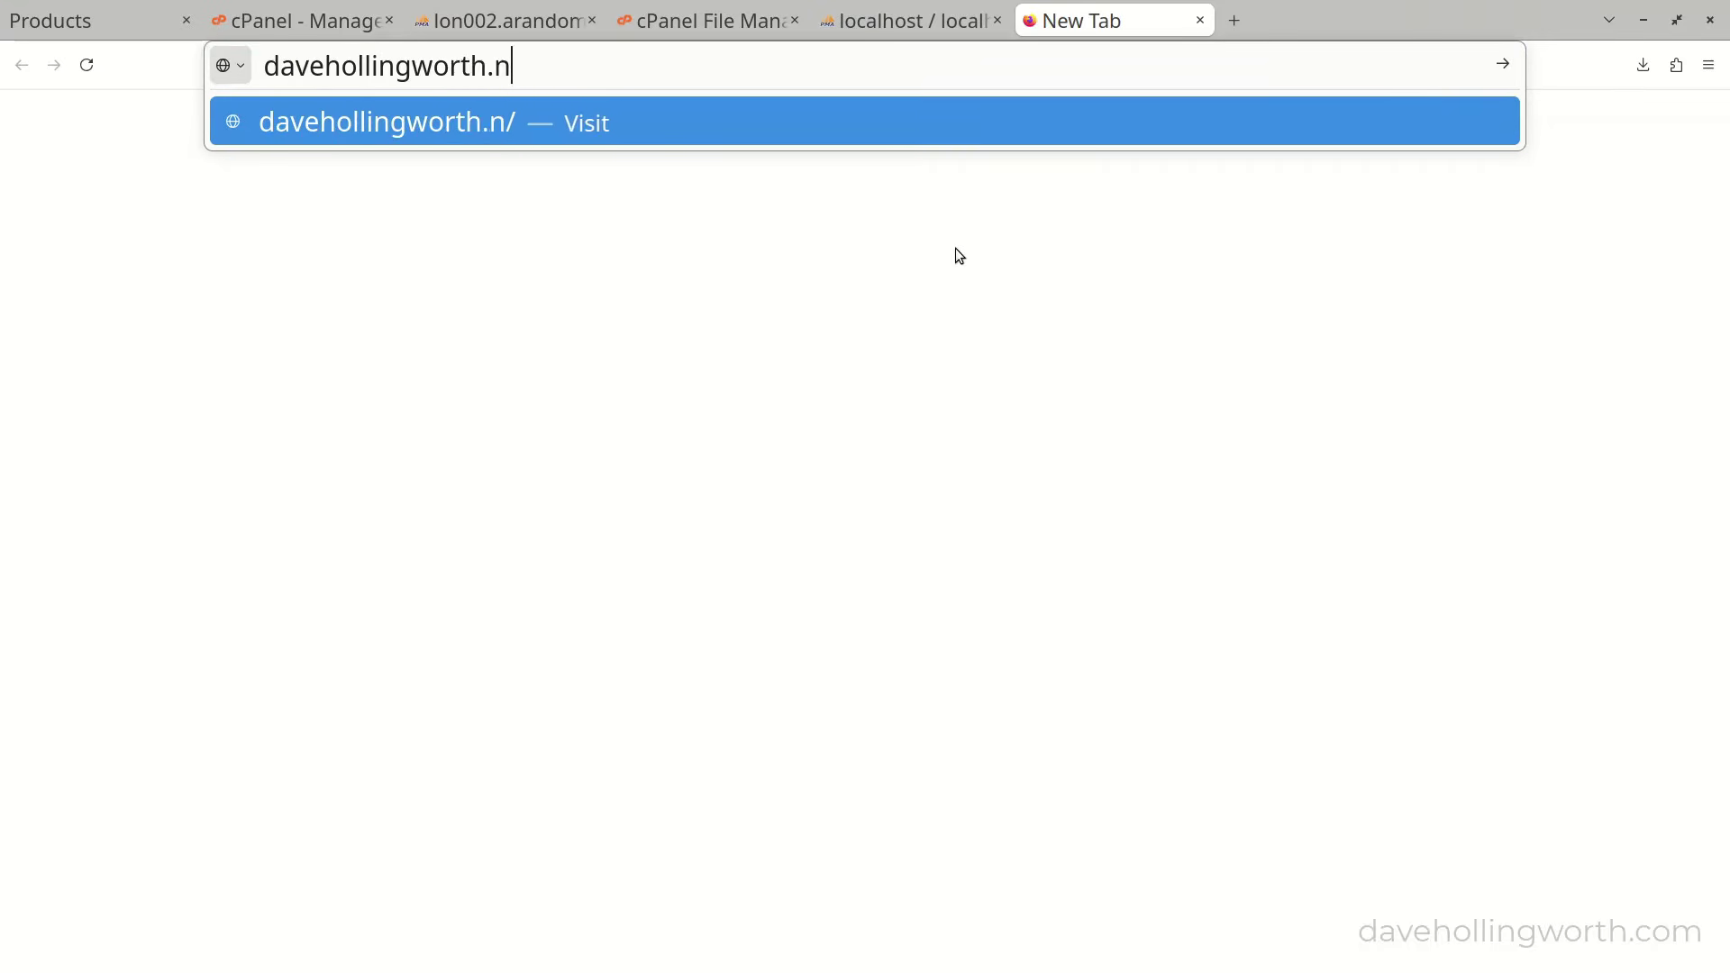
key(Return)
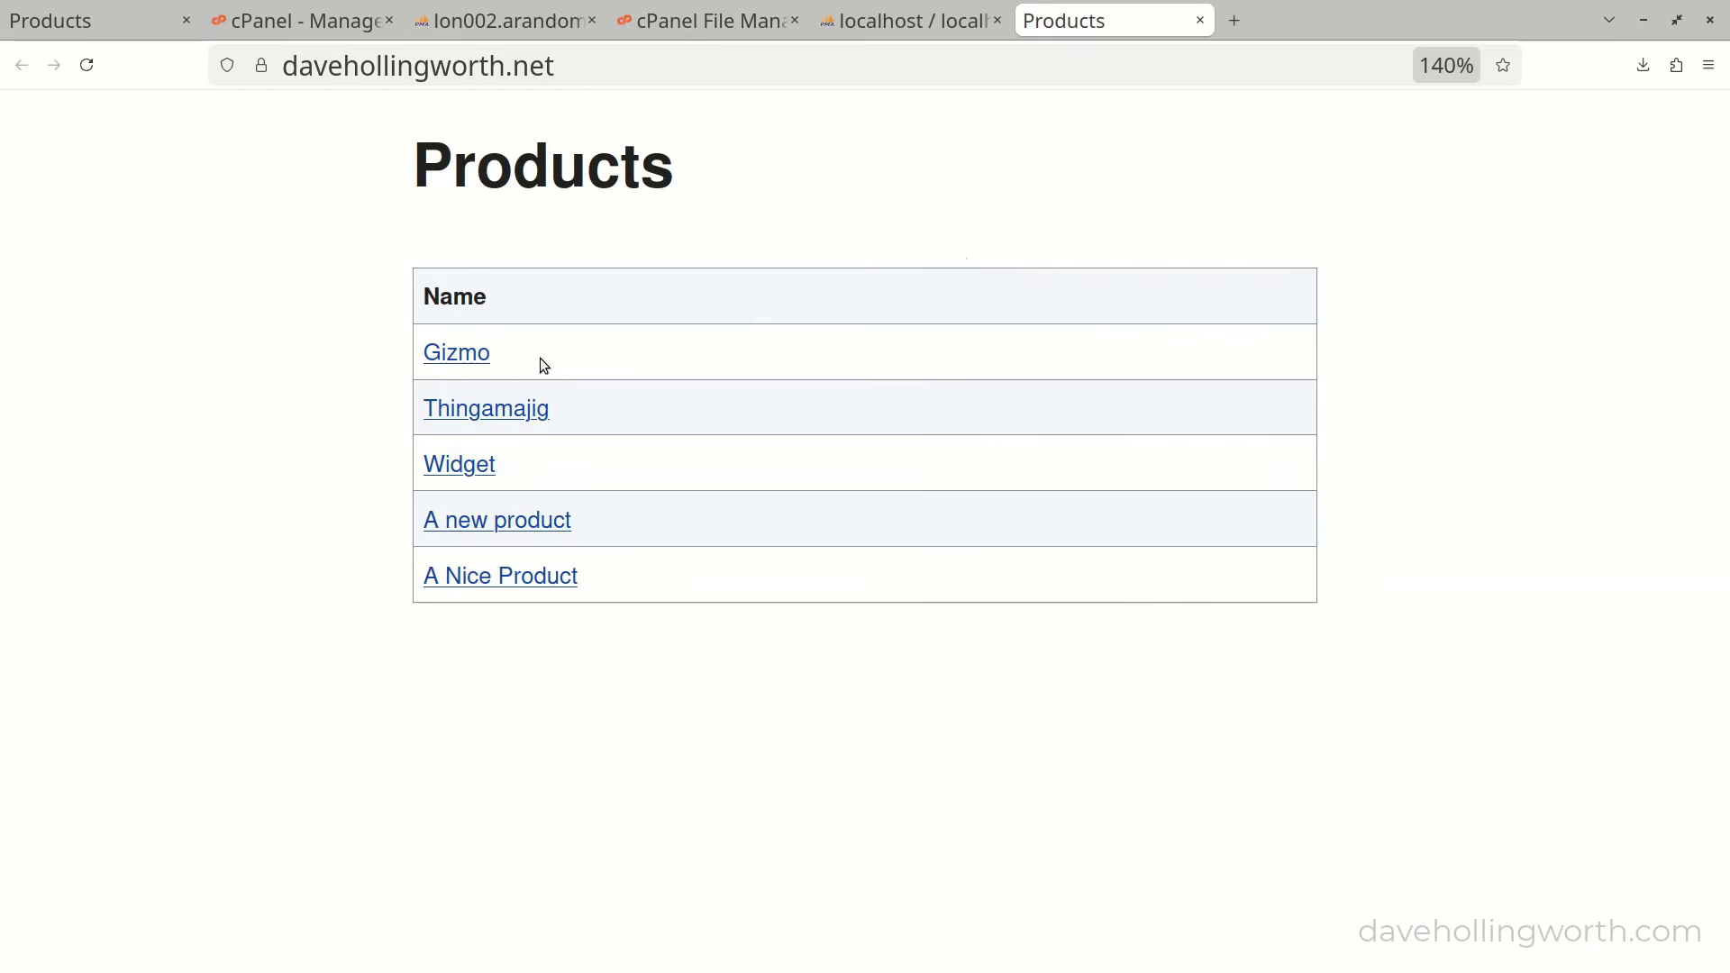
click(472, 353)
click(22, 66)
- Reload the live site, and examine the latest web server error log messages in cPanel's Errors tool down to the oldest entries
key(F5)
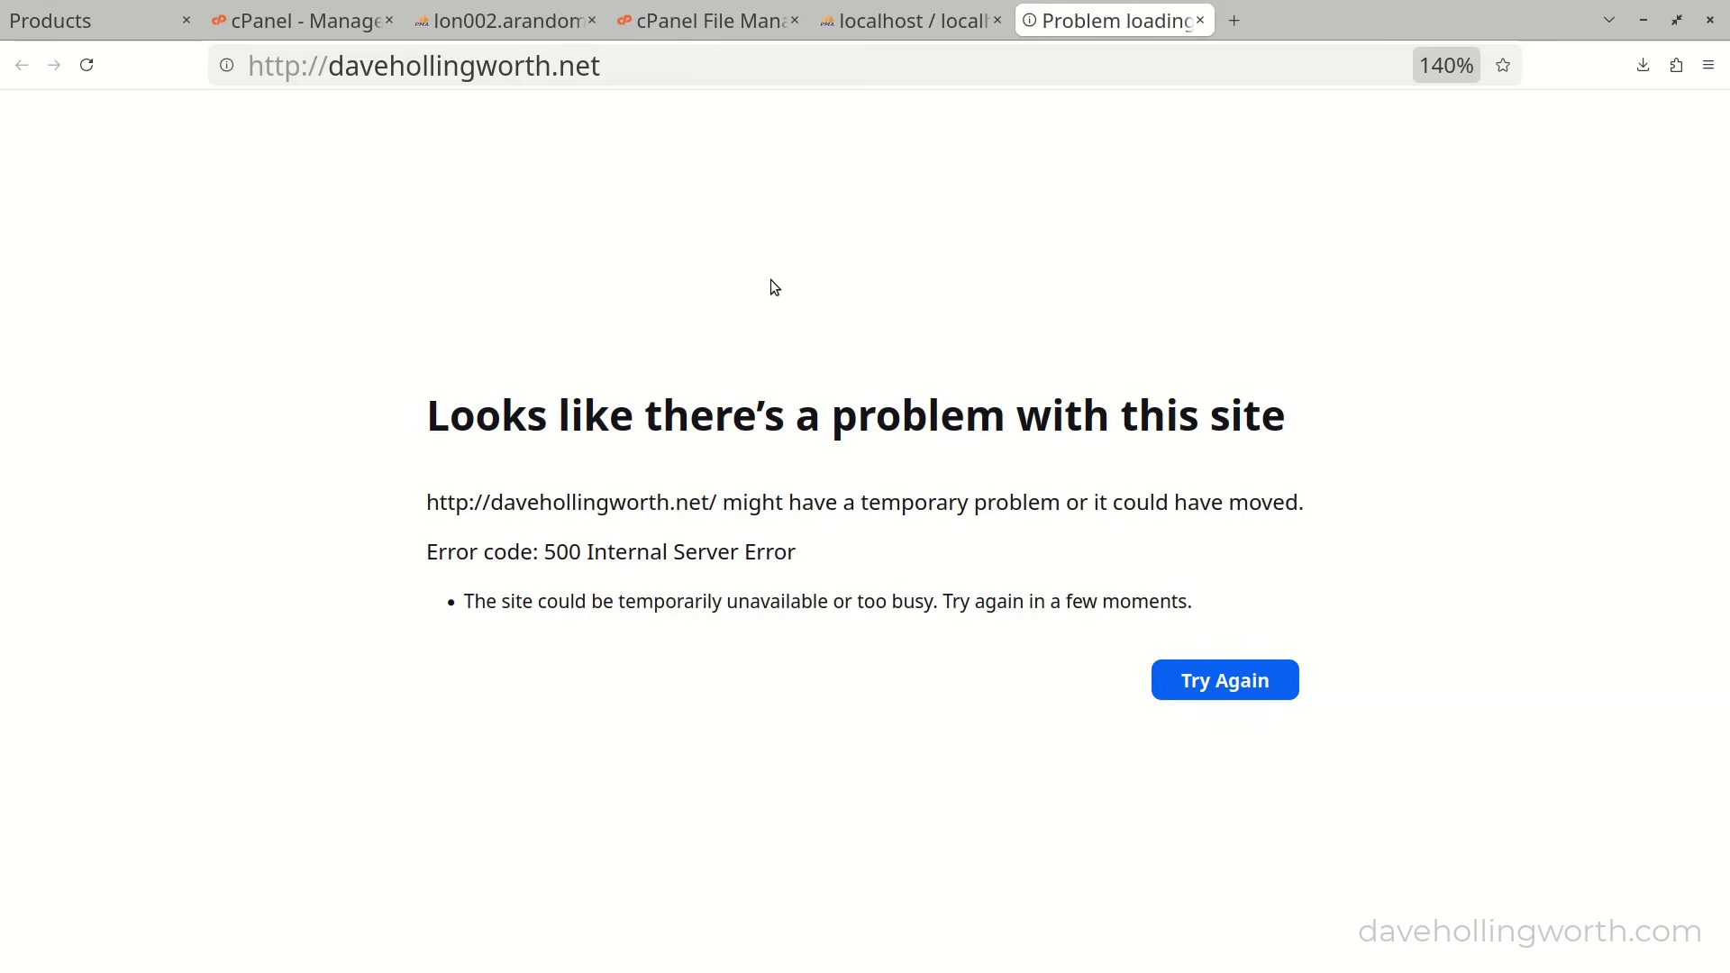
key(alt+2)
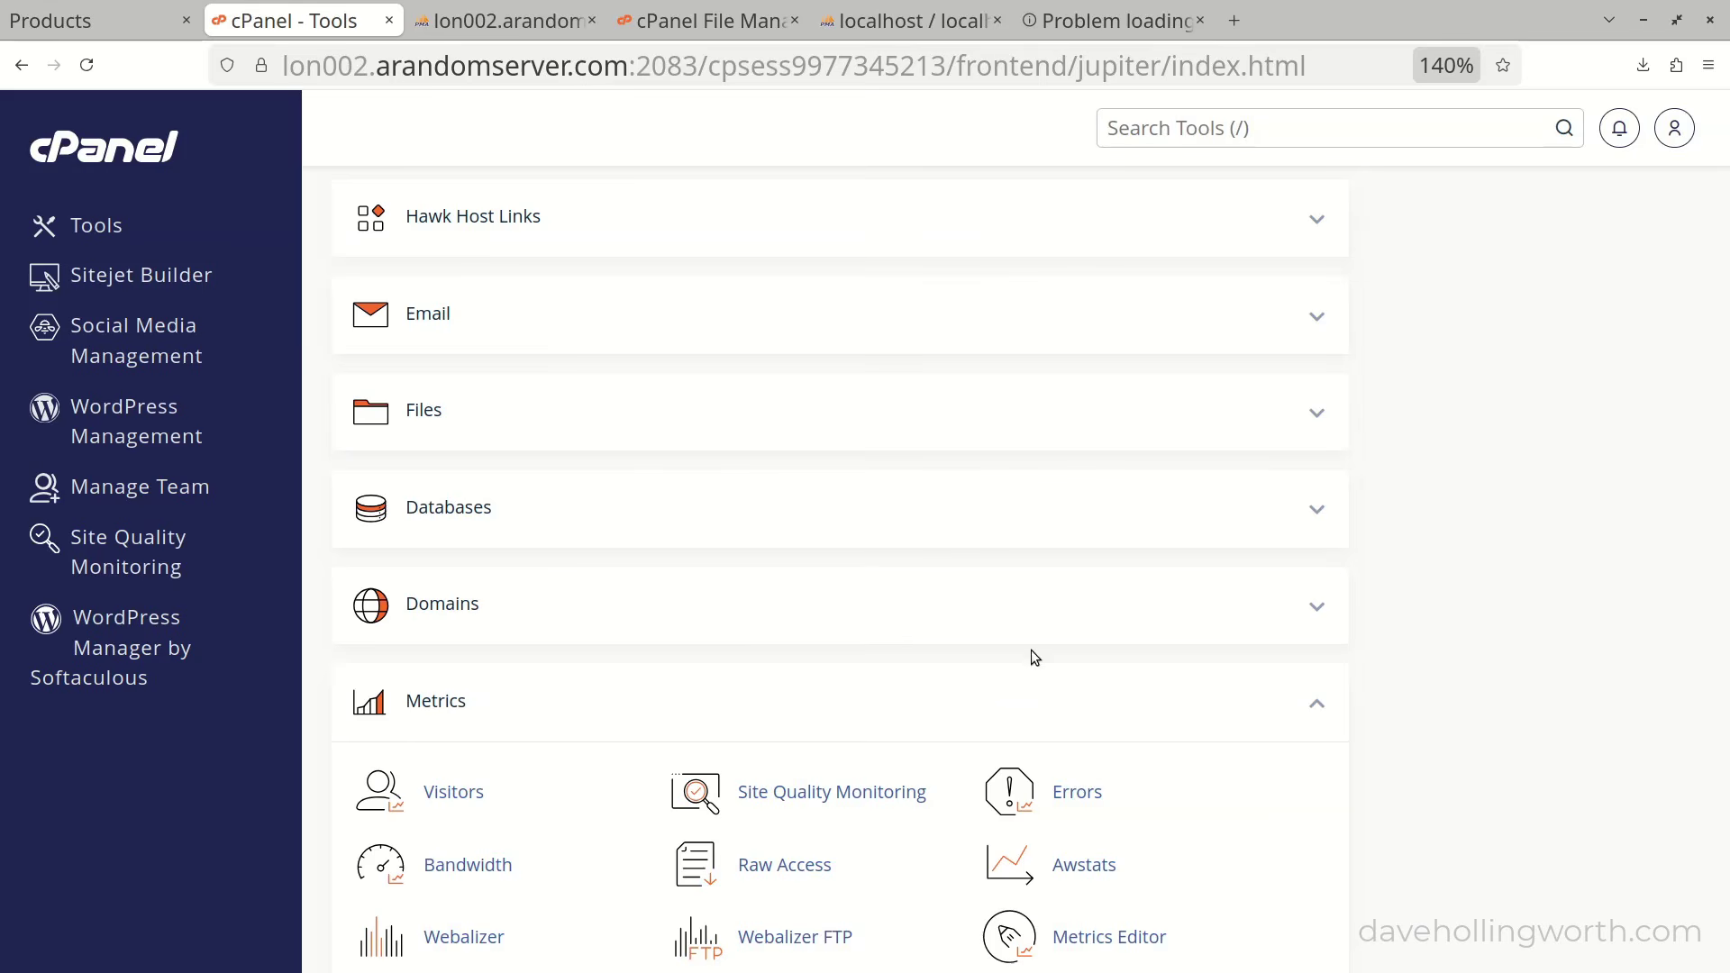
click(1081, 800)
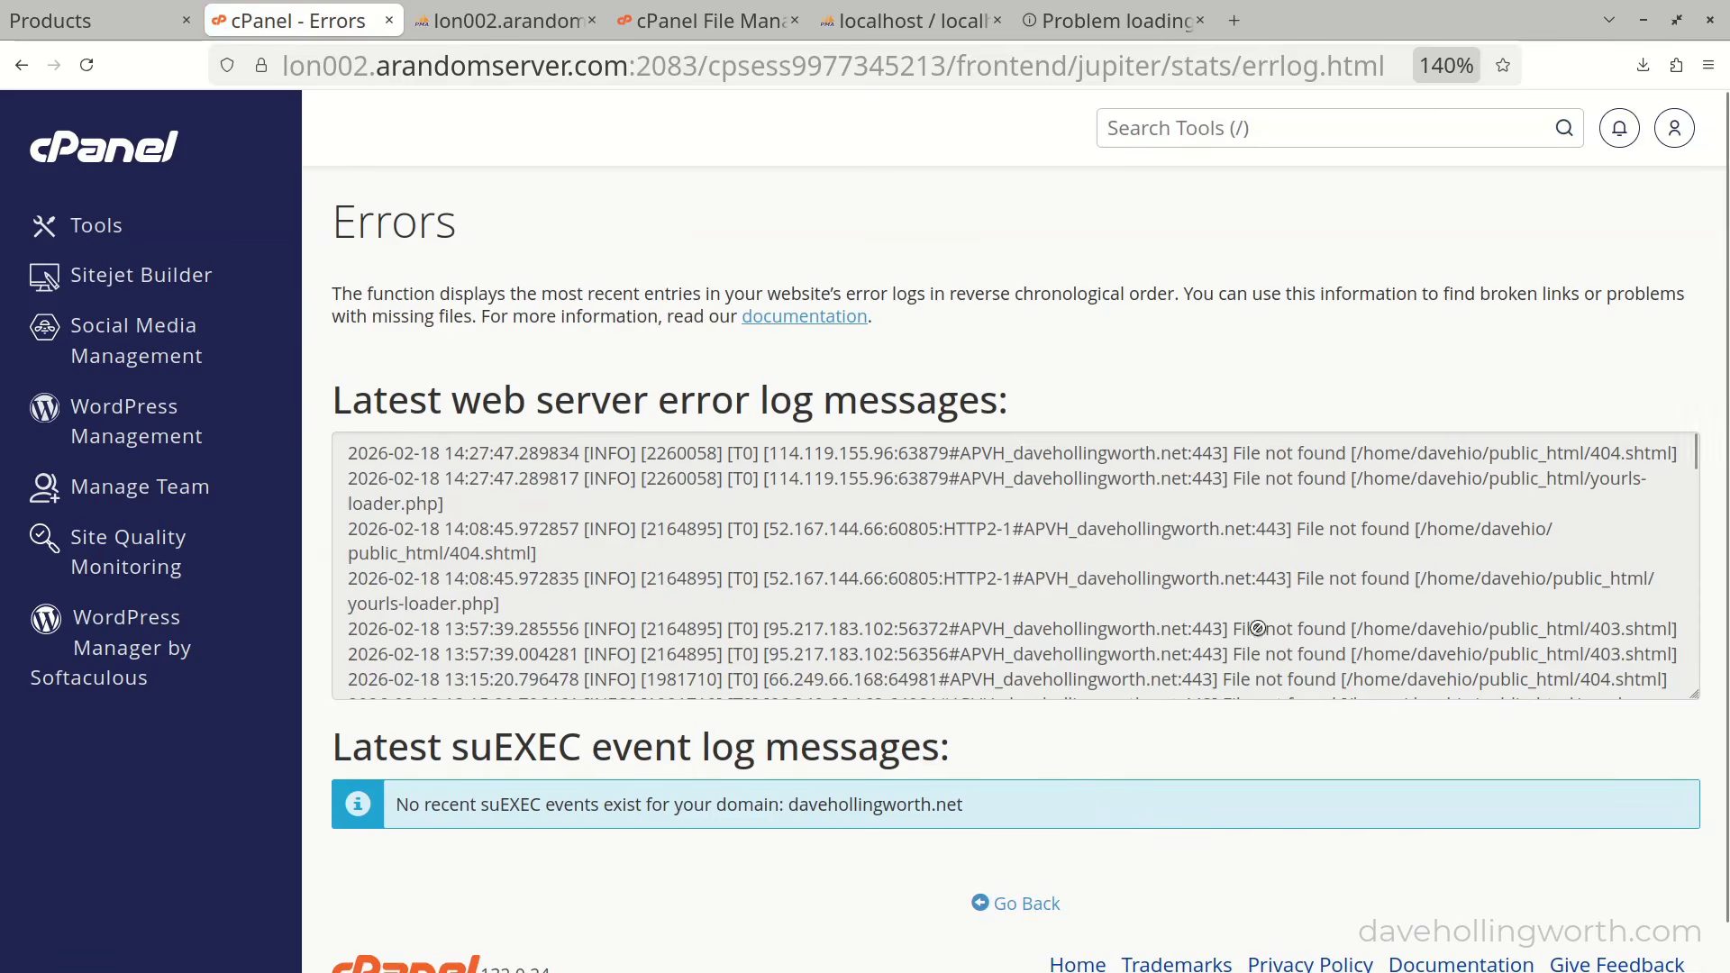
scroll(1344, 606, down, 1)
scroll(1344, 607, down, 10)
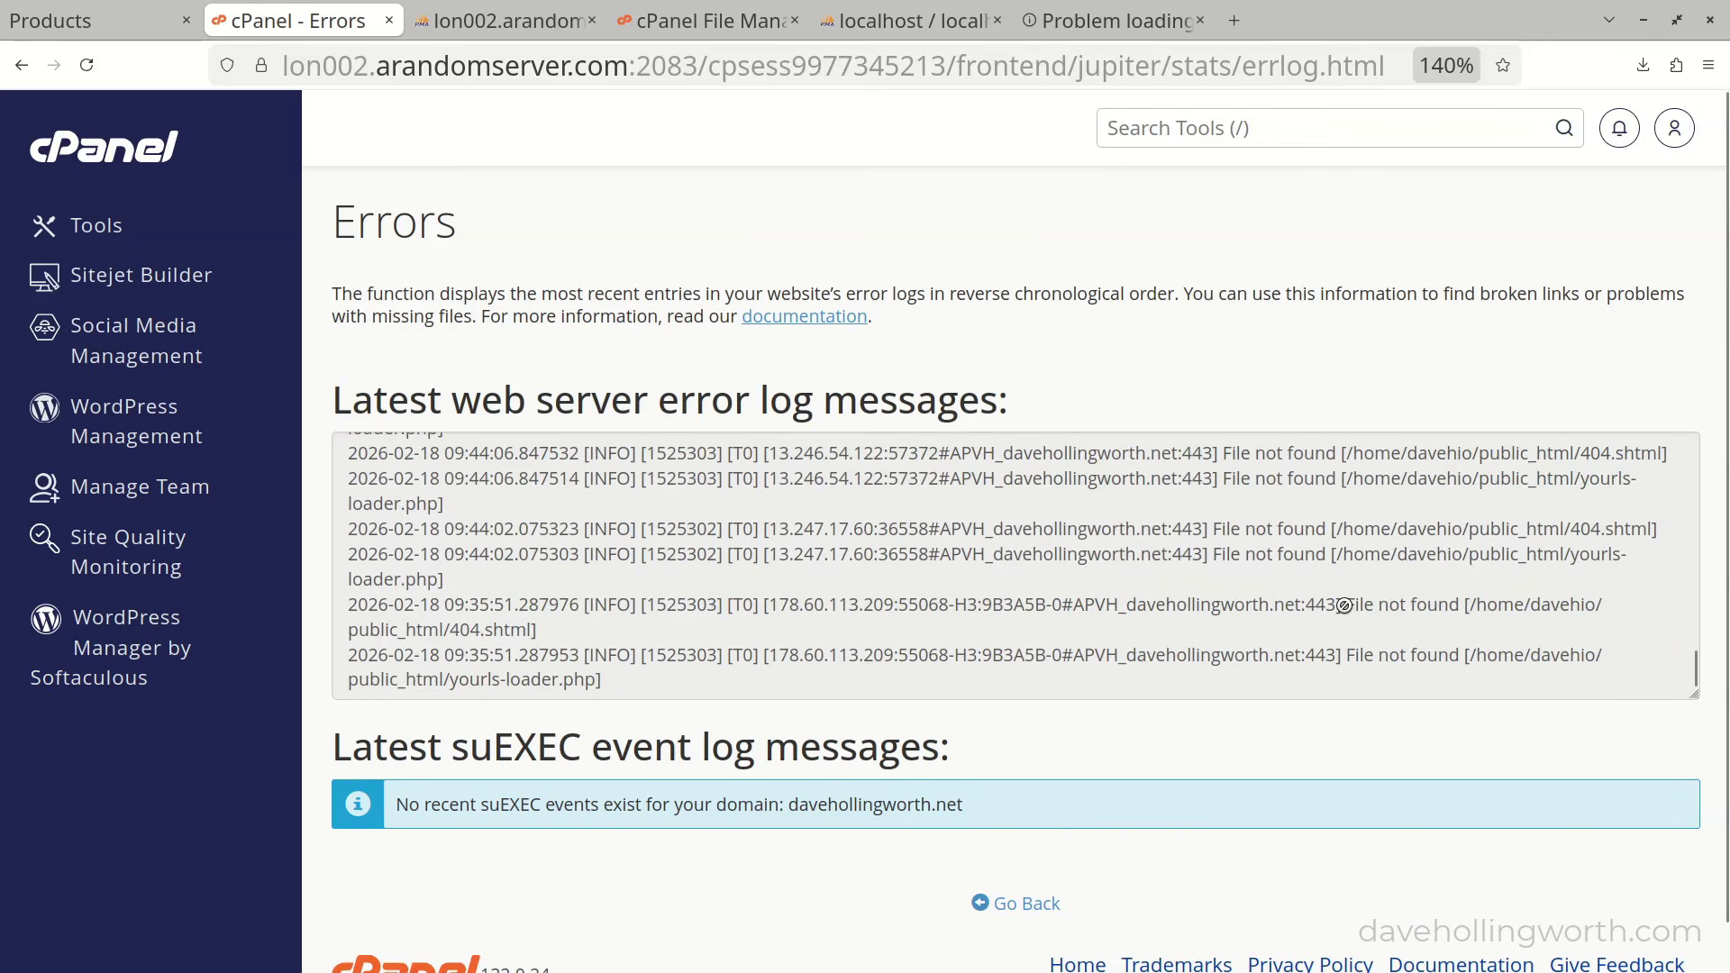